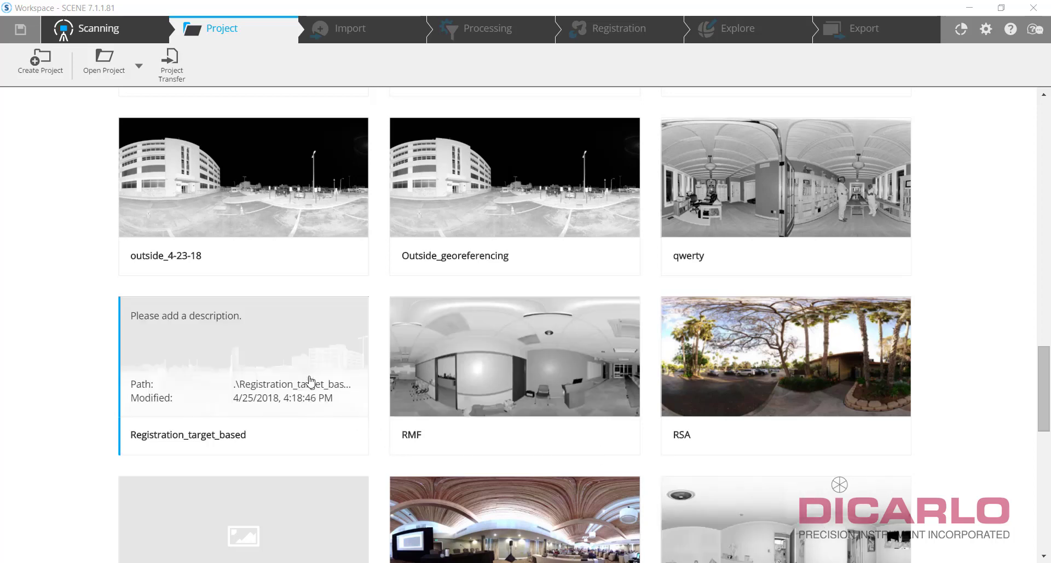
Step: Create a new project named Registration_target_based_manual in C:\FARO\
left_click(41, 59)
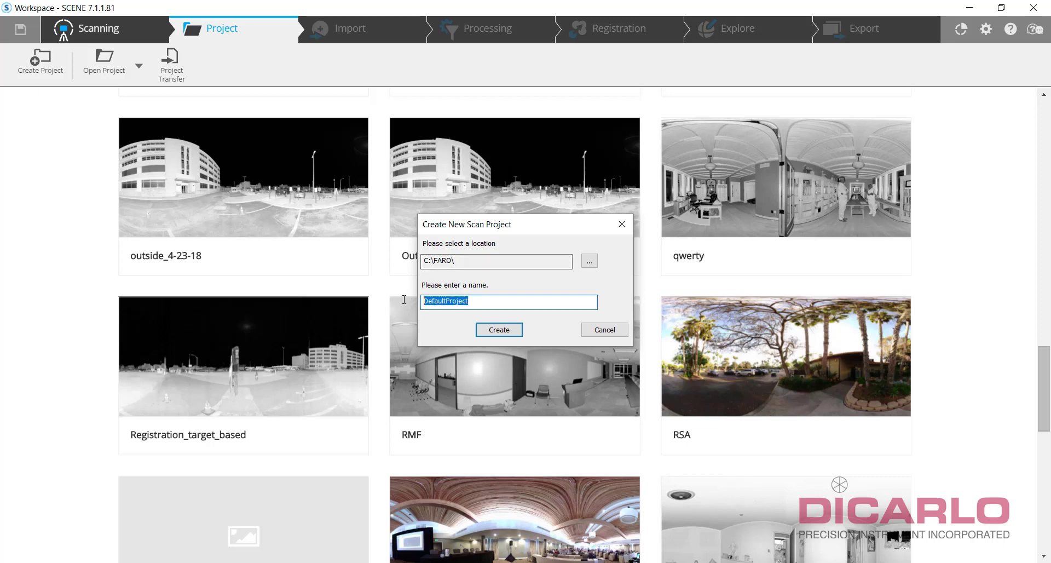
type("Registration_target_based_manu")
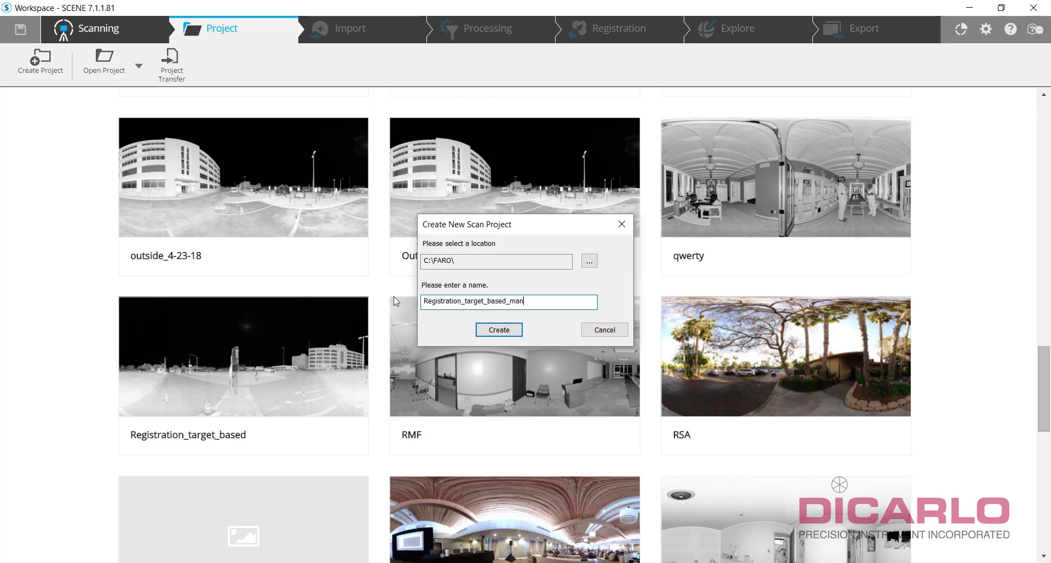
type("al")
key("Return")
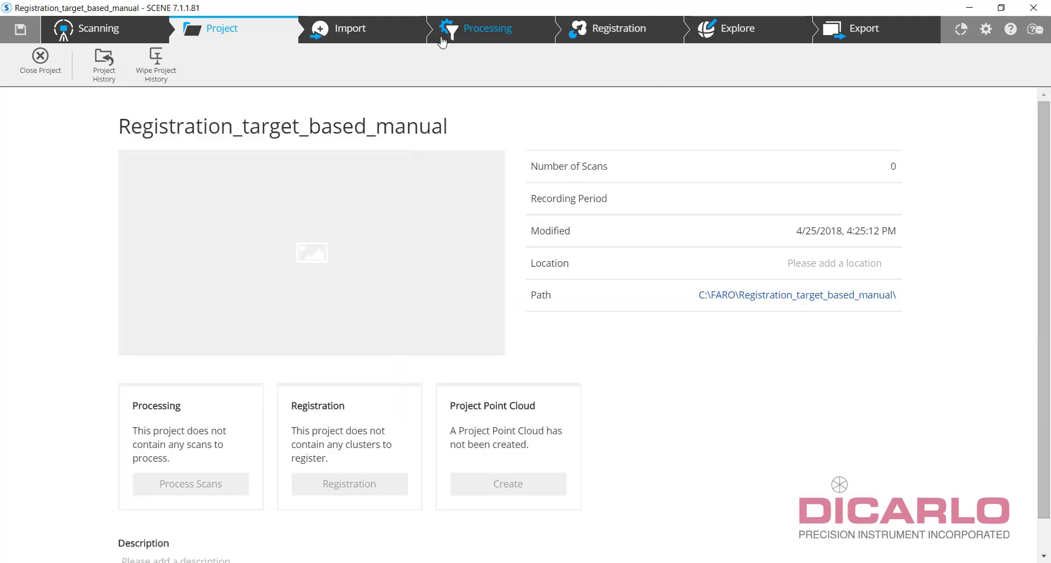
Step: Import fort_scan_001 through fort_scan_004 from D:\Backup\BGE_outside into the project
left_click(350, 34)
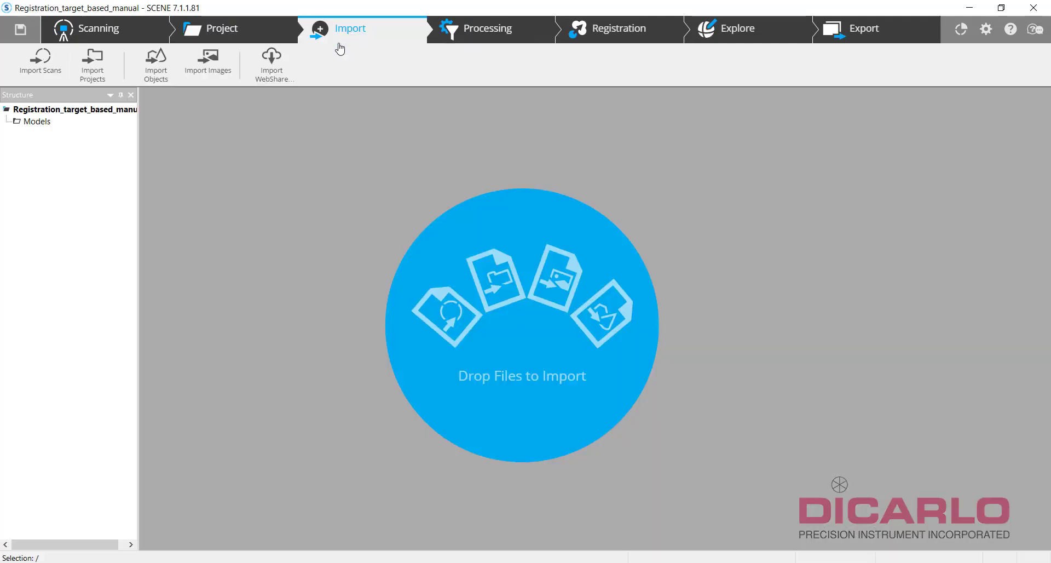
left_click(41, 63)
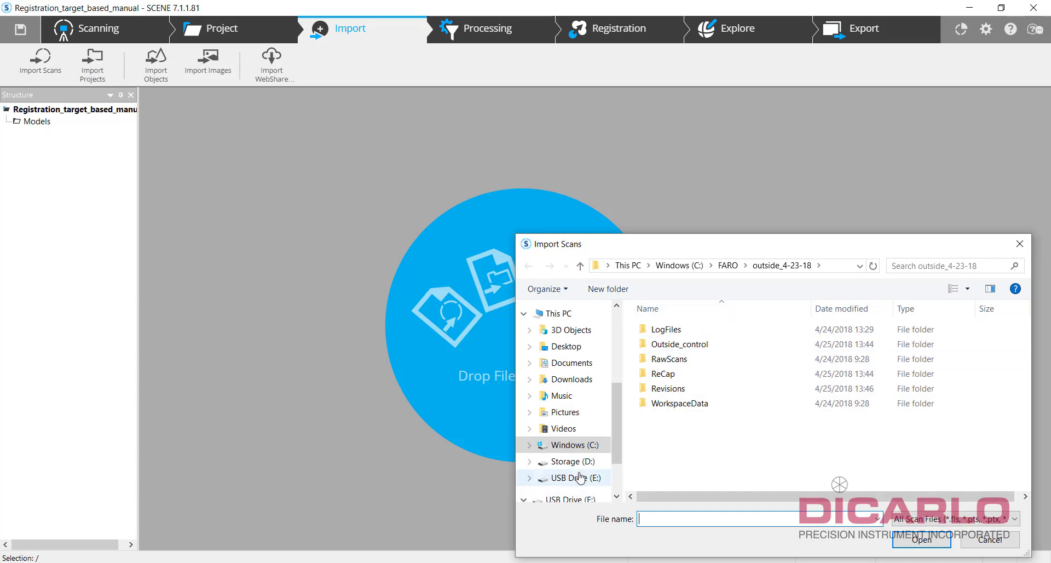
left_click(572, 461)
double_click(670, 330)
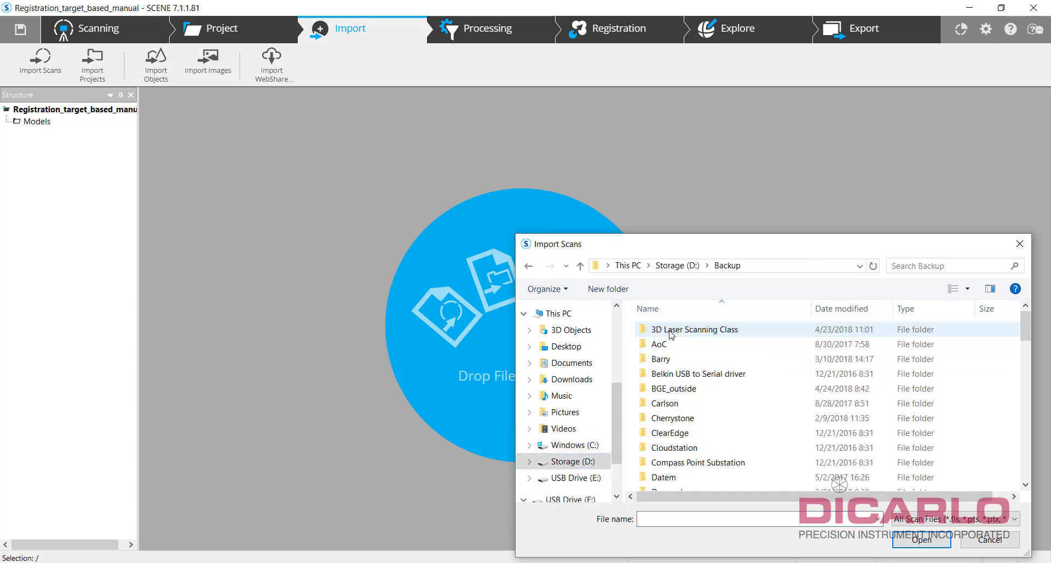
double_click(695, 388)
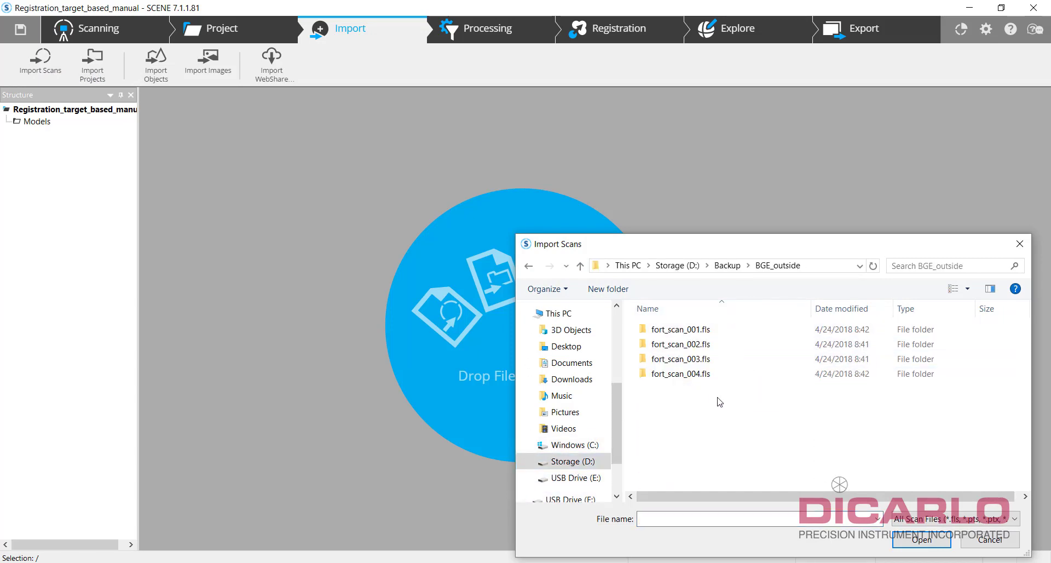
left_click_drag(716, 400, 645, 322)
left_click_drag(657, 356, 472, 327)
left_click(1020, 244)
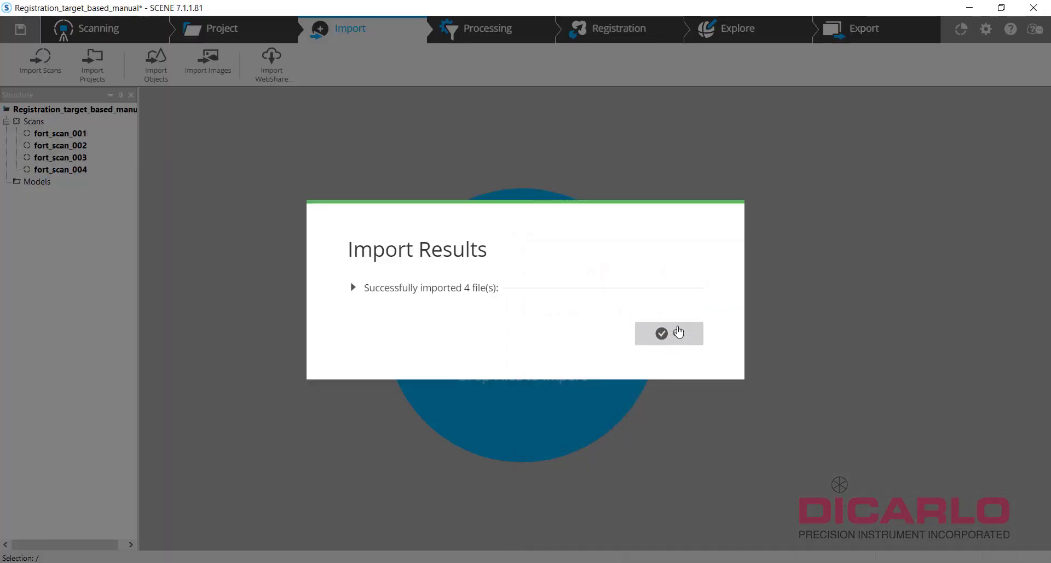
Step: Select all four project scans for processing and move on to the processing configuration
left_click(678, 342)
left_click(483, 34)
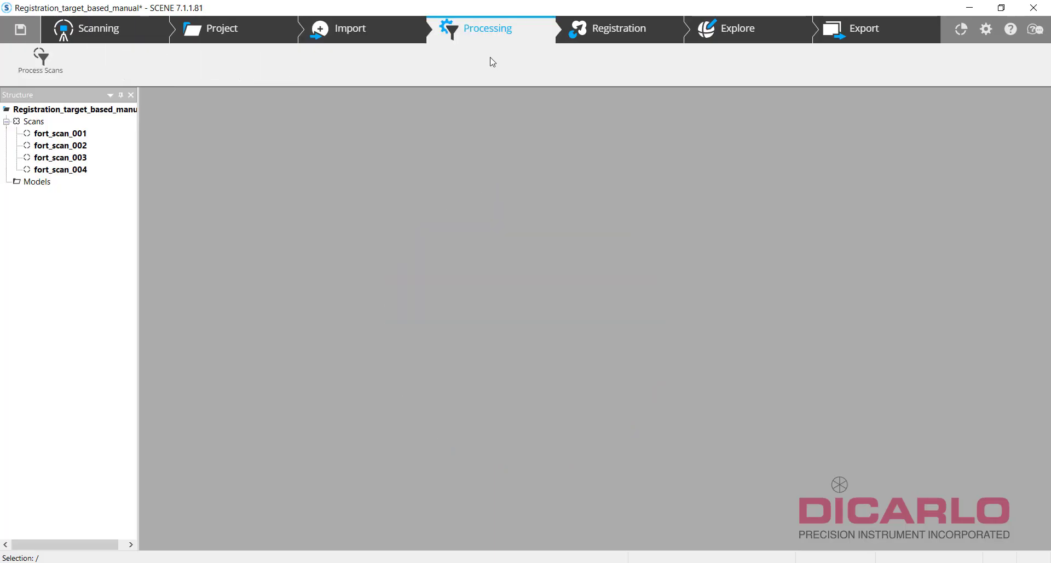
left_click(59, 63)
left_click(401, 176)
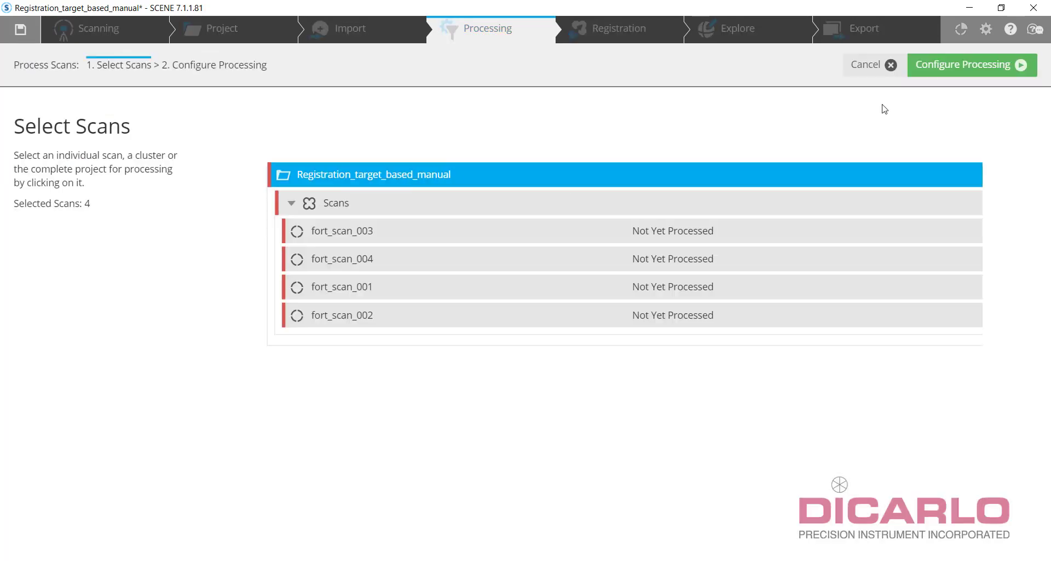
left_click(936, 67)
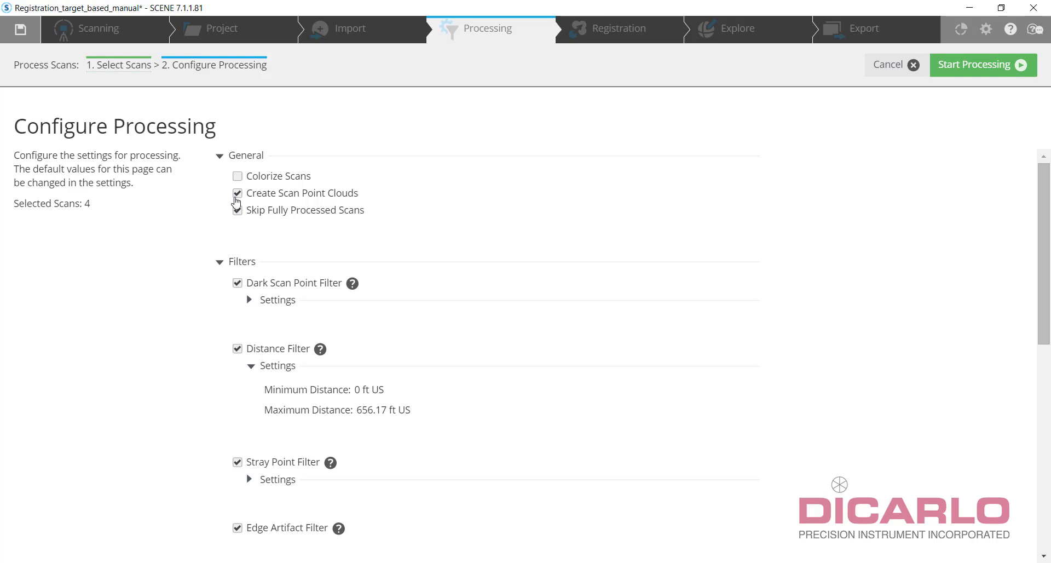
Step: Change the Maximum Distance filter from 656.17 to 350 ft
scroll(306, 249, "down", 3)
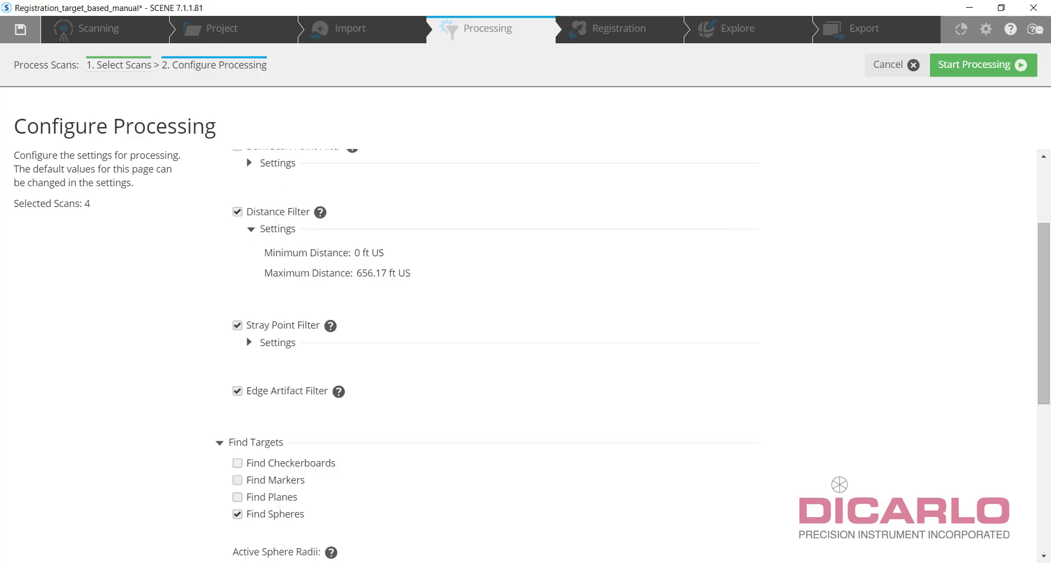
left_click(406, 273)
left_click_drag(393, 272, 340, 274)
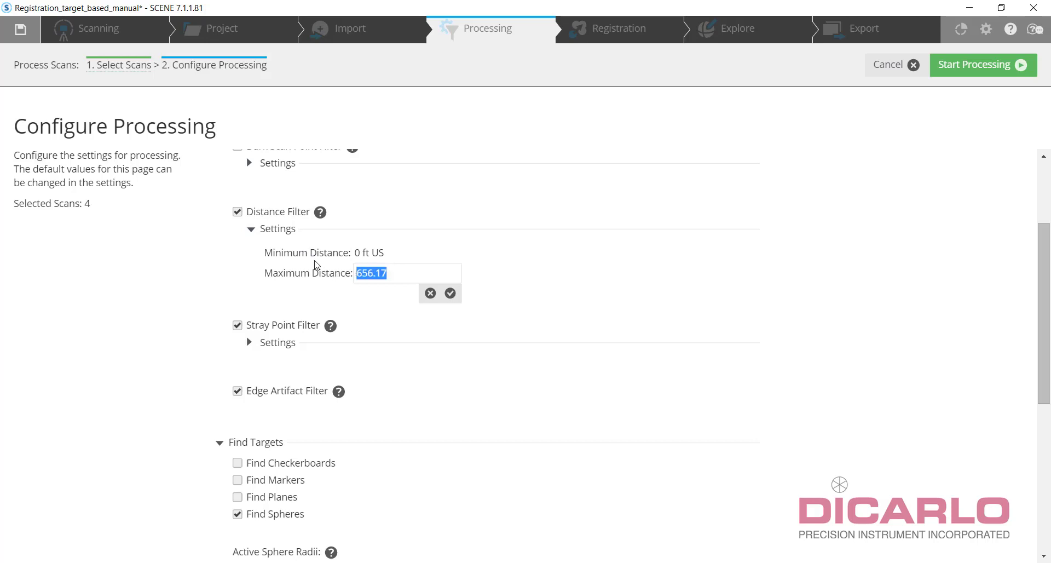
type("350")
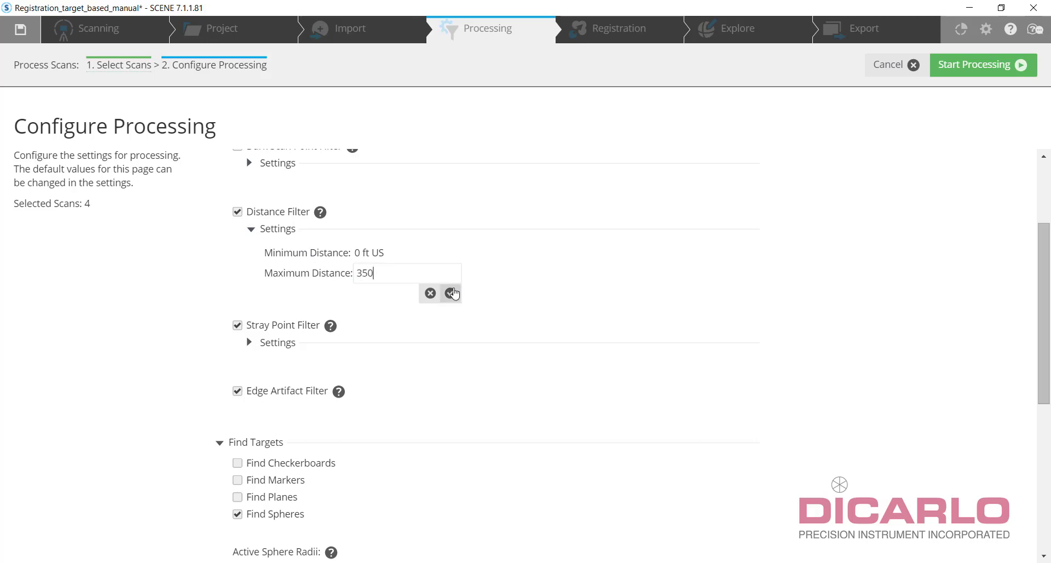
left_click(450, 293)
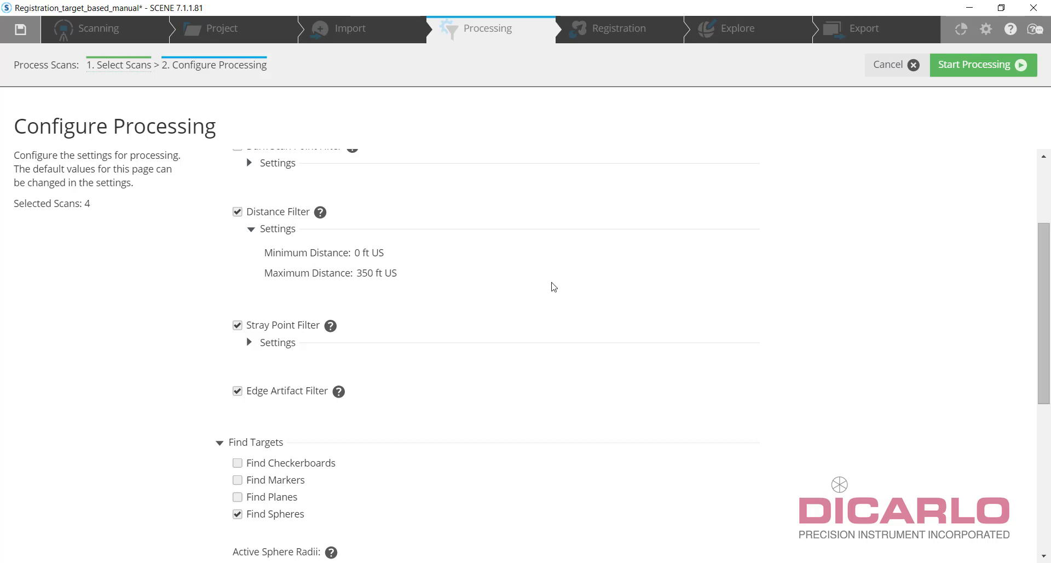
Step: Turn off Find Spheres and Perform Automatic Registration in the processing settings
scroll(552, 286, "down", 2)
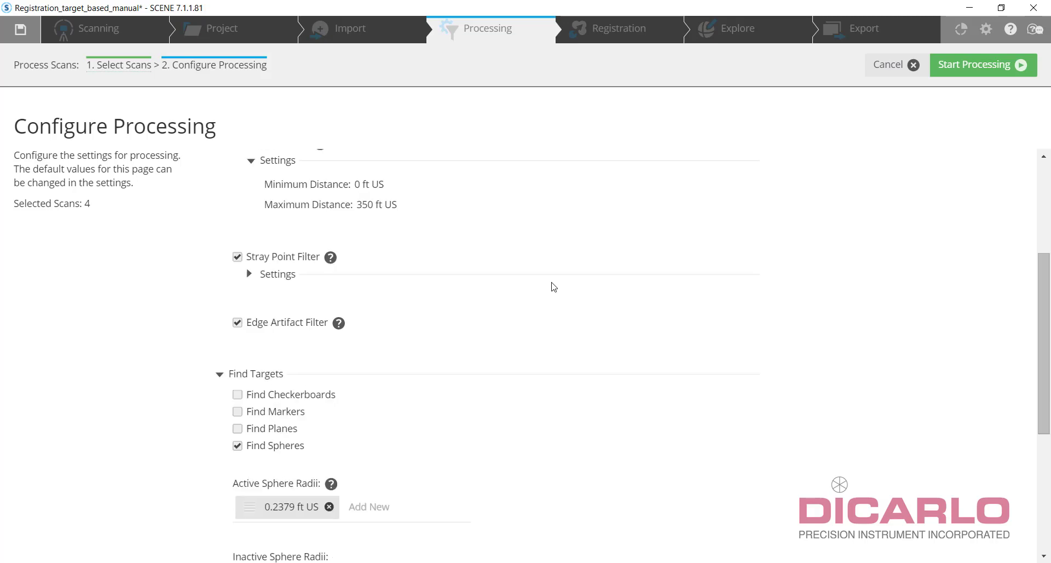
scroll(404, 270, "down", 2)
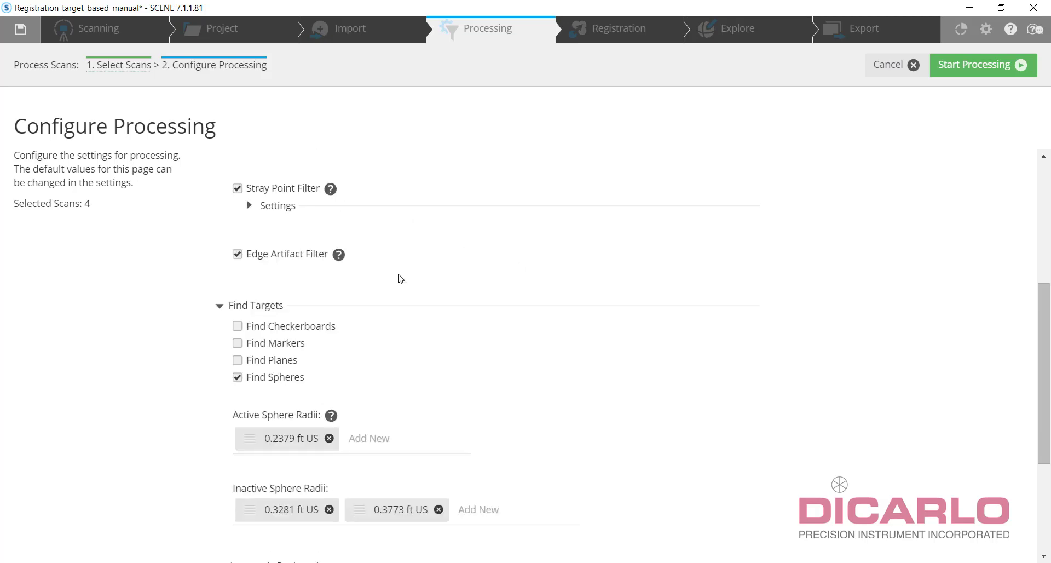
left_click(238, 377)
scroll(505, 400, "down", 2)
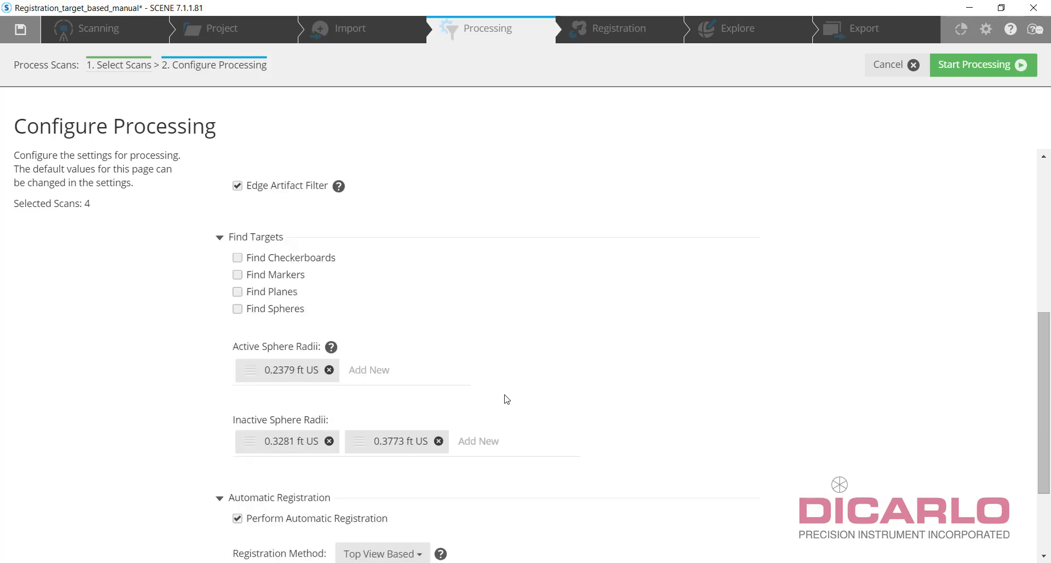
scroll(266, 519, "down", 2)
left_click(237, 449)
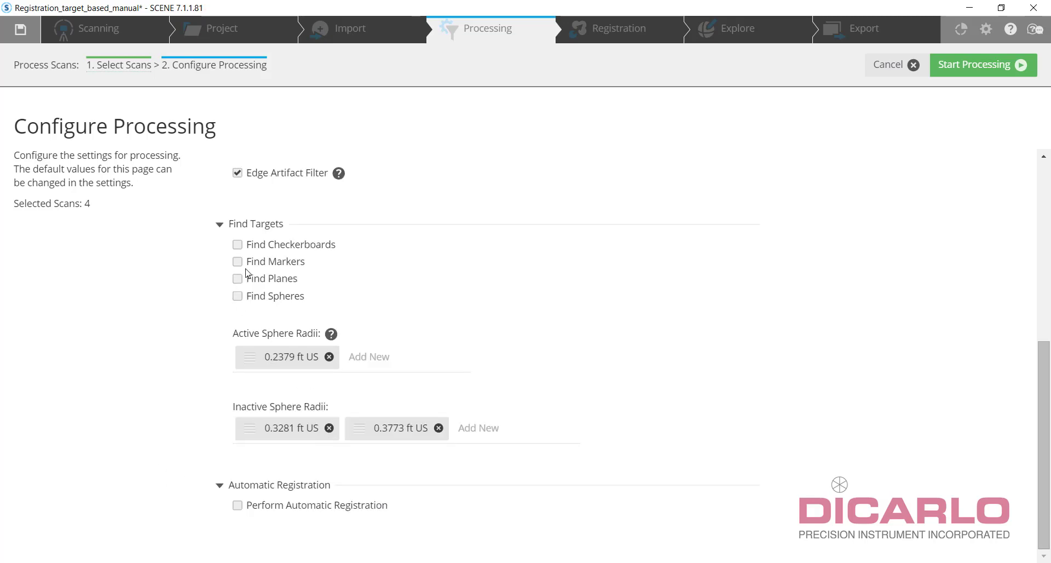
scroll(260, 269, "up", 5)
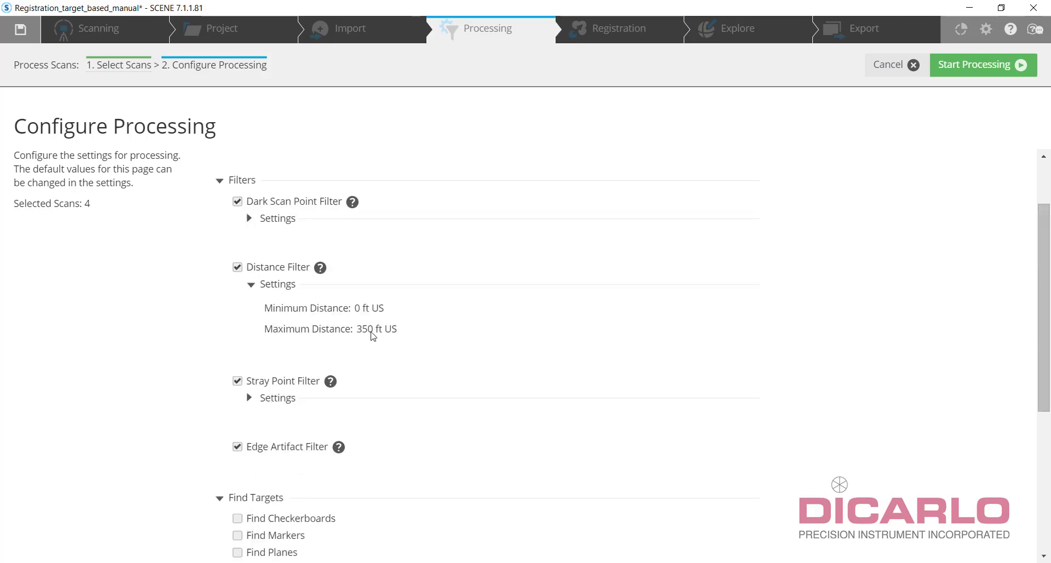
scroll(392, 305, "up", 2)
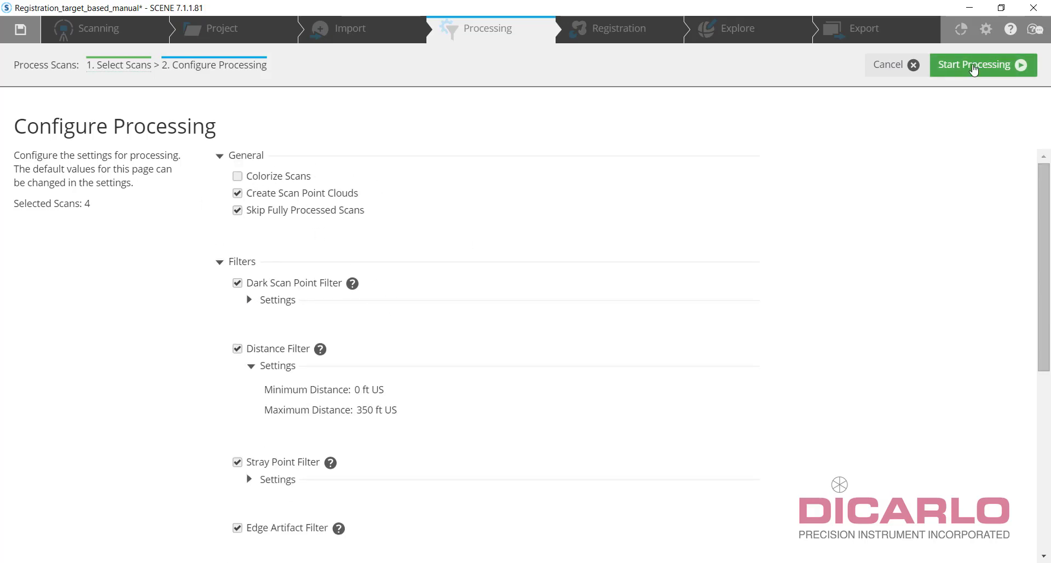
Step: Run processing on the four fort scans and dismiss the Processing Results
left_click(973, 67)
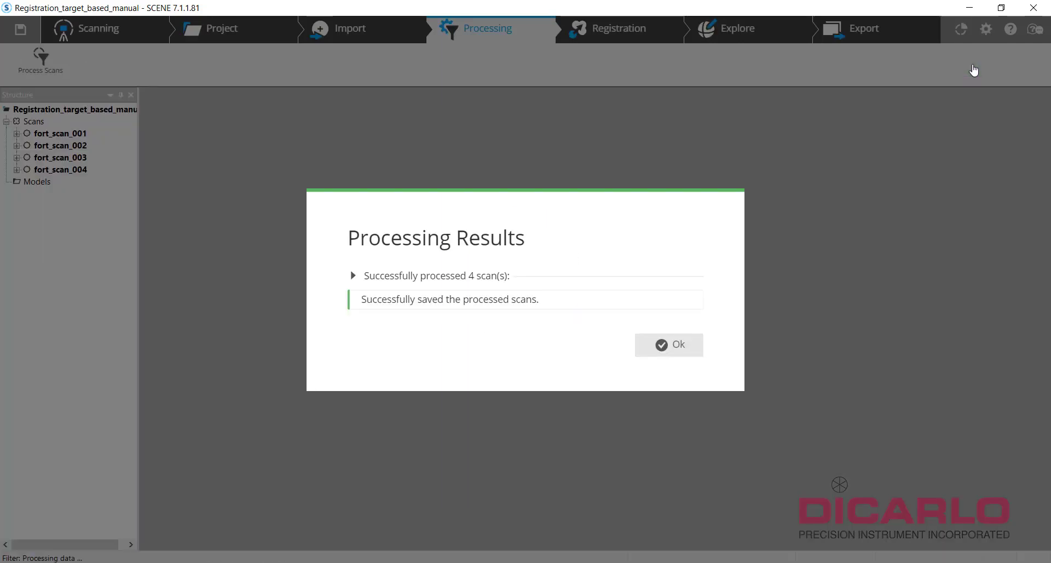
left_click(677, 346)
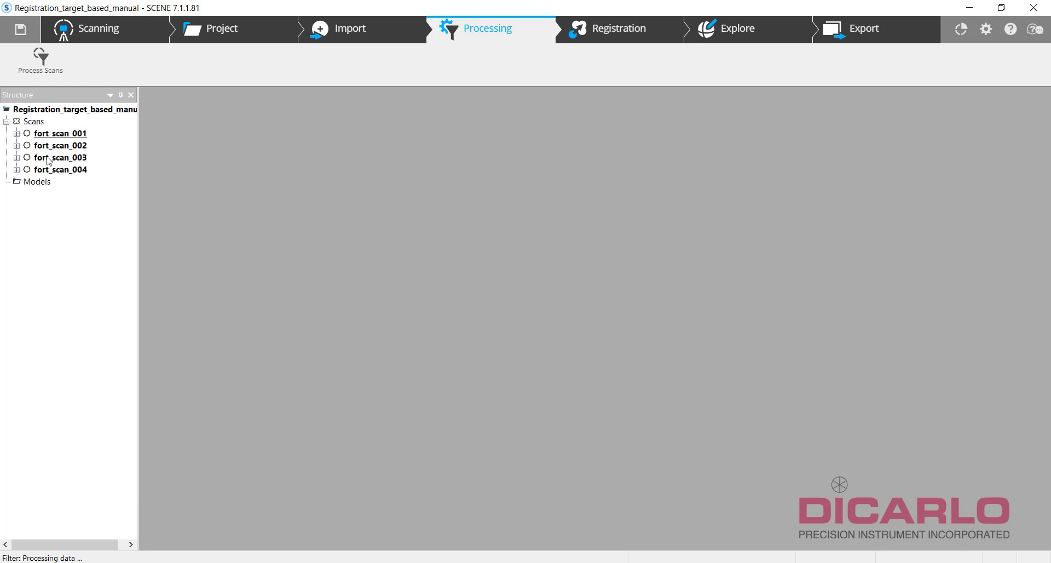
Step: Open the project's 3D view and highlight fort_scan_001 through fort_scan_004 in turn
left_click(736, 32)
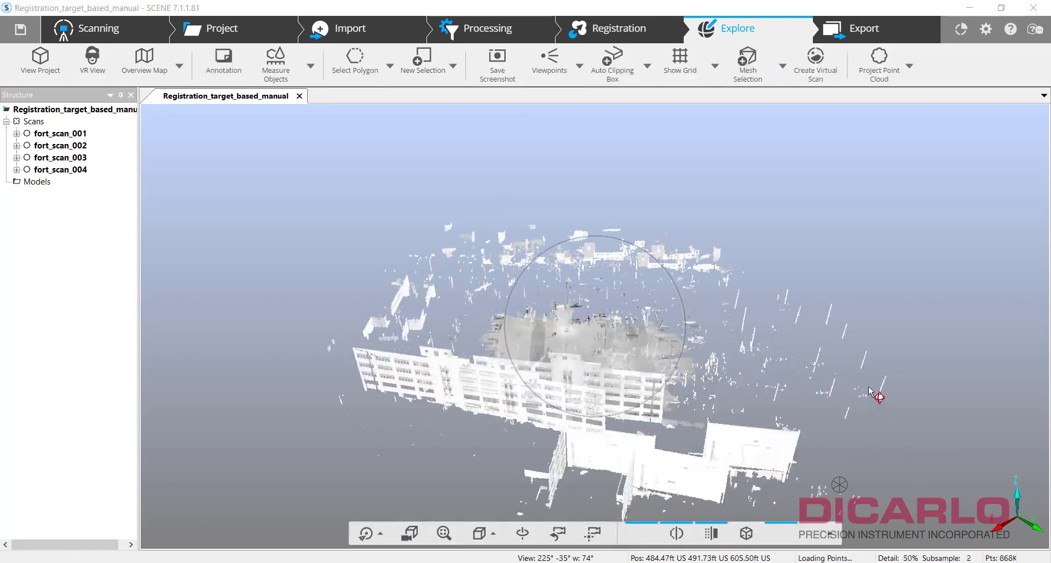
left_click_drag(874, 389, 1014, 428)
left_click(57, 136)
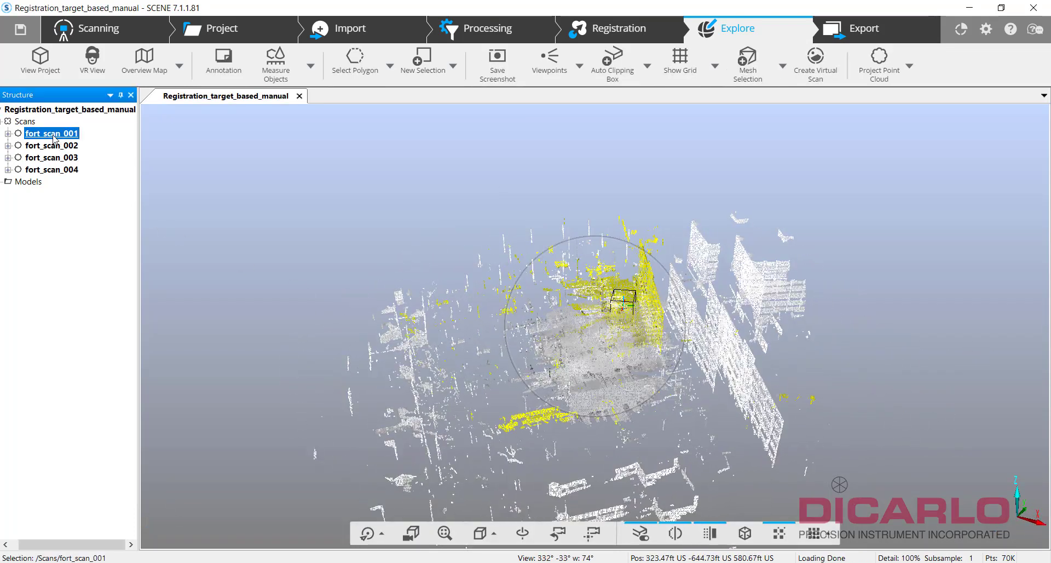
left_click(59, 147)
left_click(63, 158)
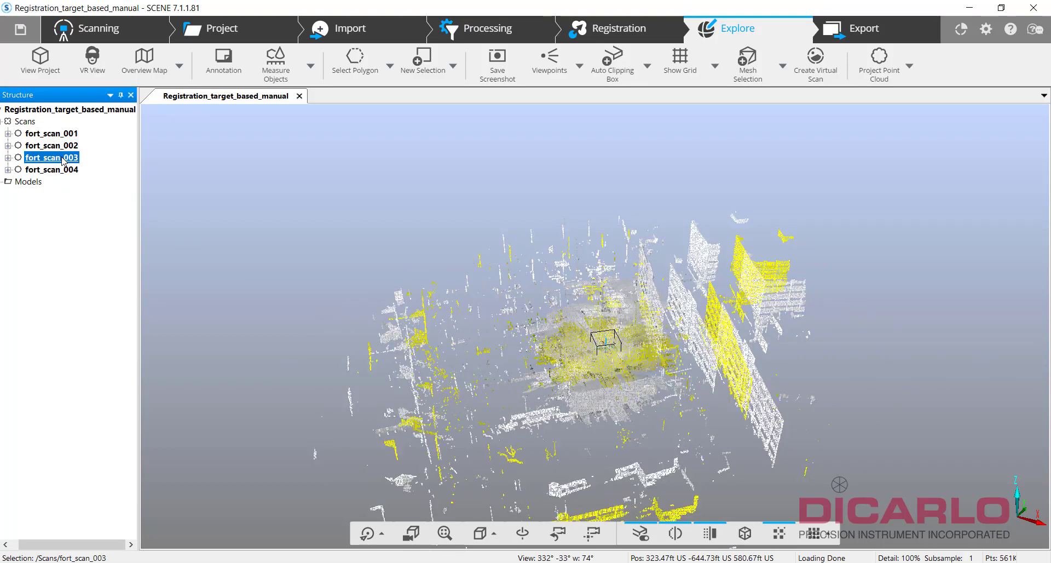
left_click(52, 169)
Step: Clear the highlight, orbit the point cloud to steeper and lower angles, then close the 3D view
left_click(890, 372)
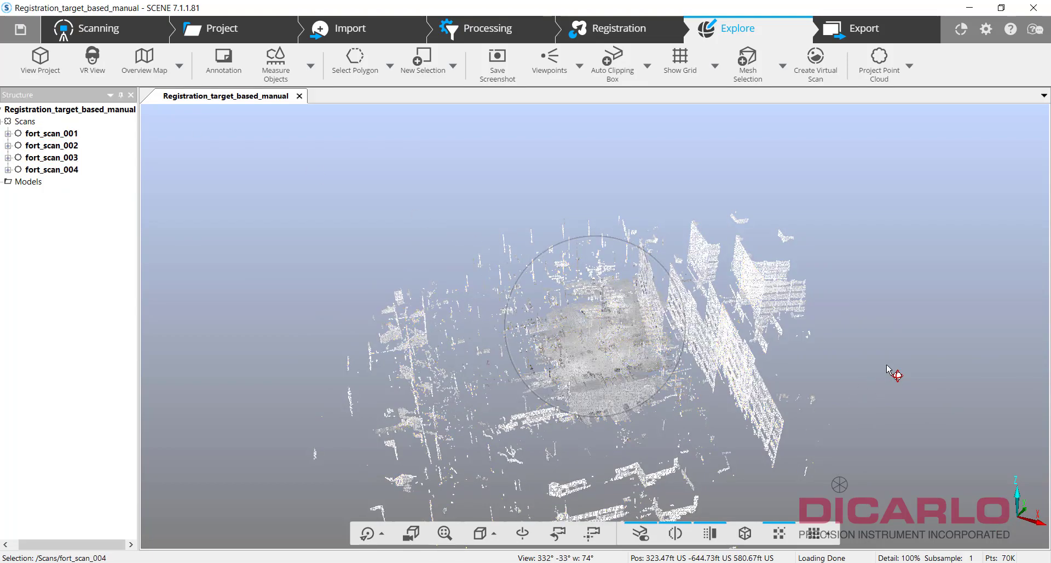
left_click_drag(888, 366, 882, 323)
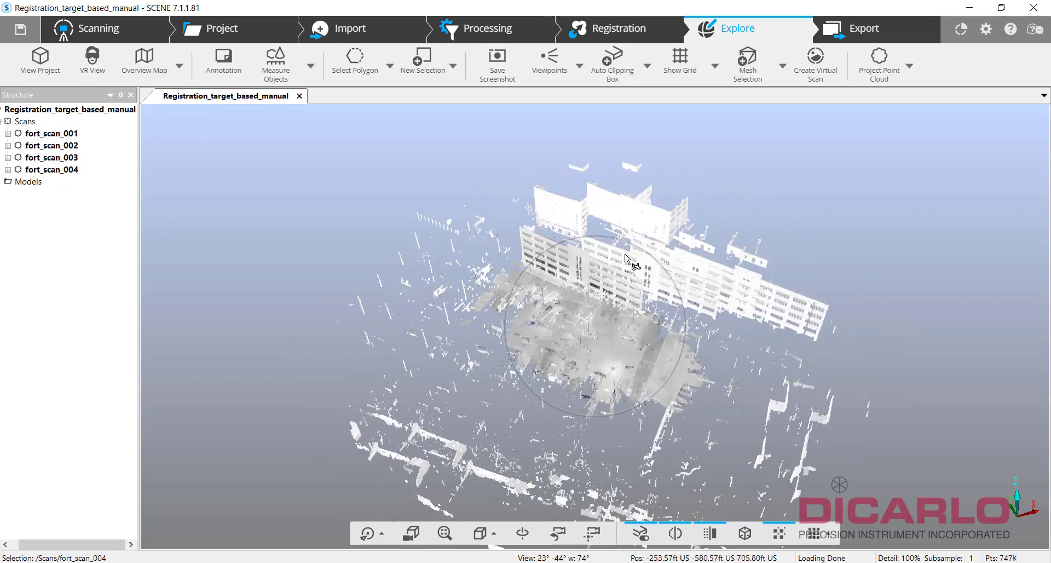
left_click_drag(770, 387, 793, 359)
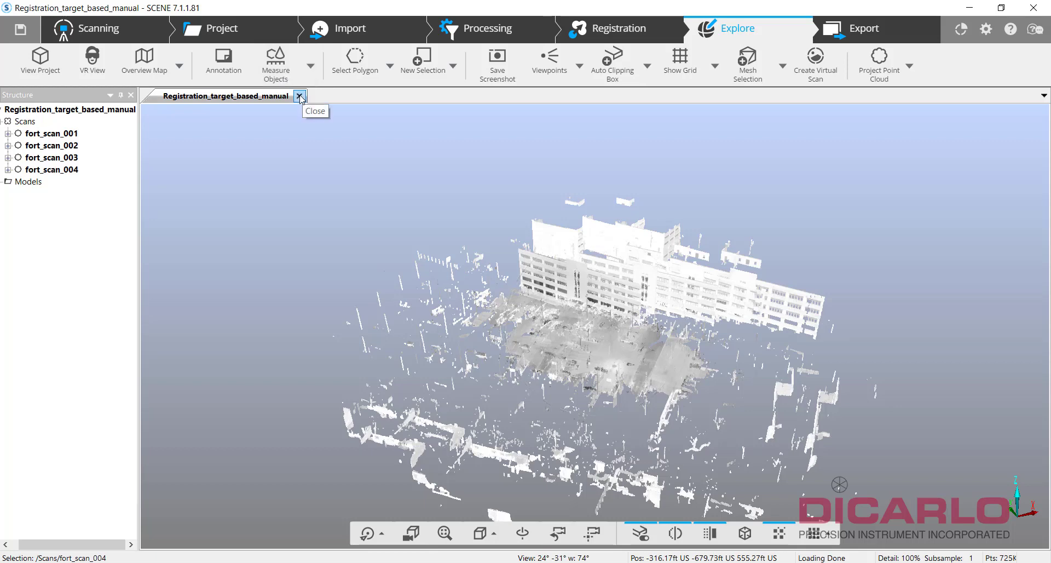
left_click(299, 97)
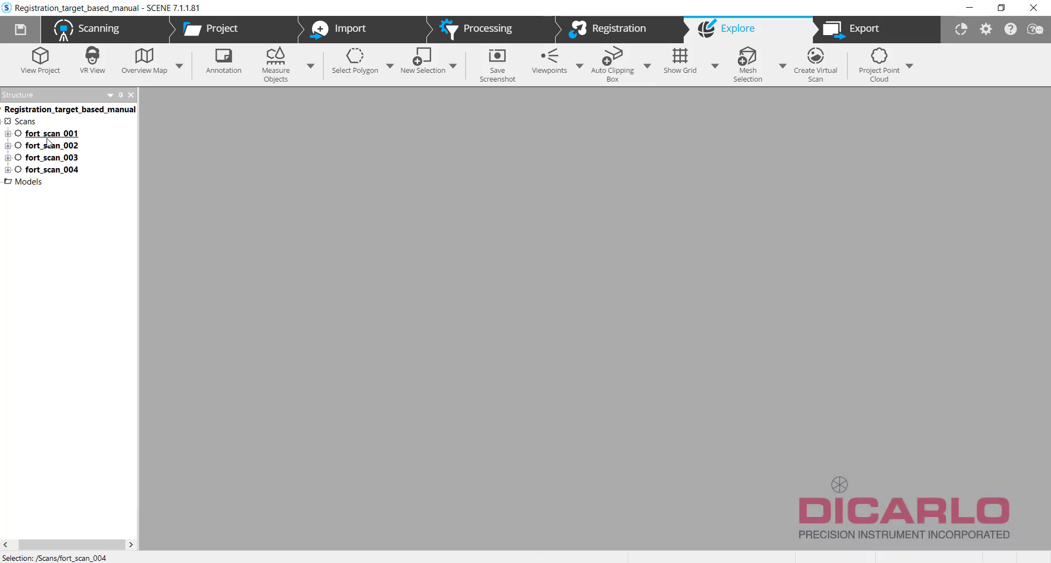
Step: Add a new cluster named Targets under the project root
right_click(26, 110)
mouse_move(80, 136)
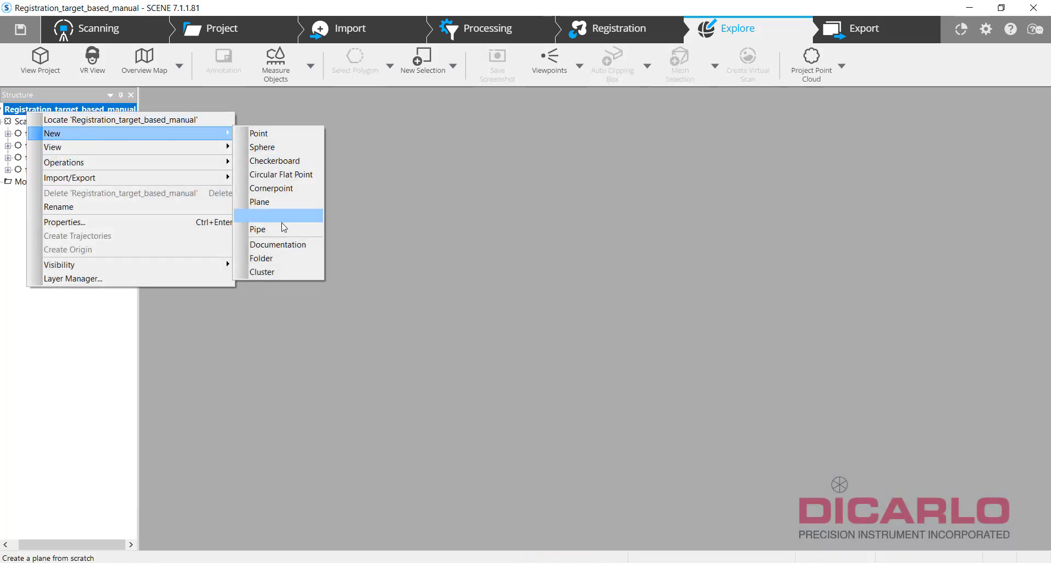
left_click(281, 272)
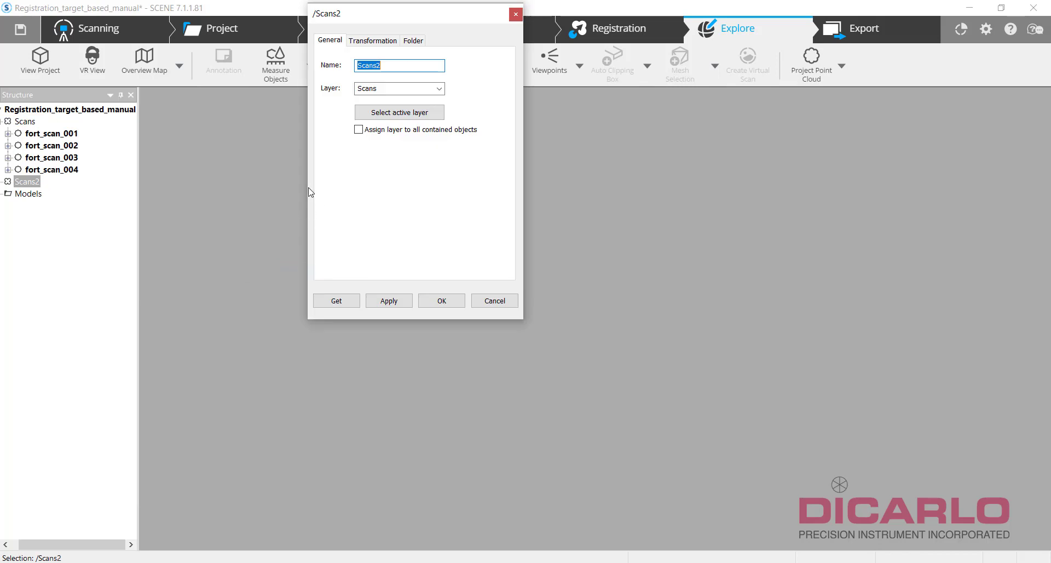
type("Targets")
key("Return")
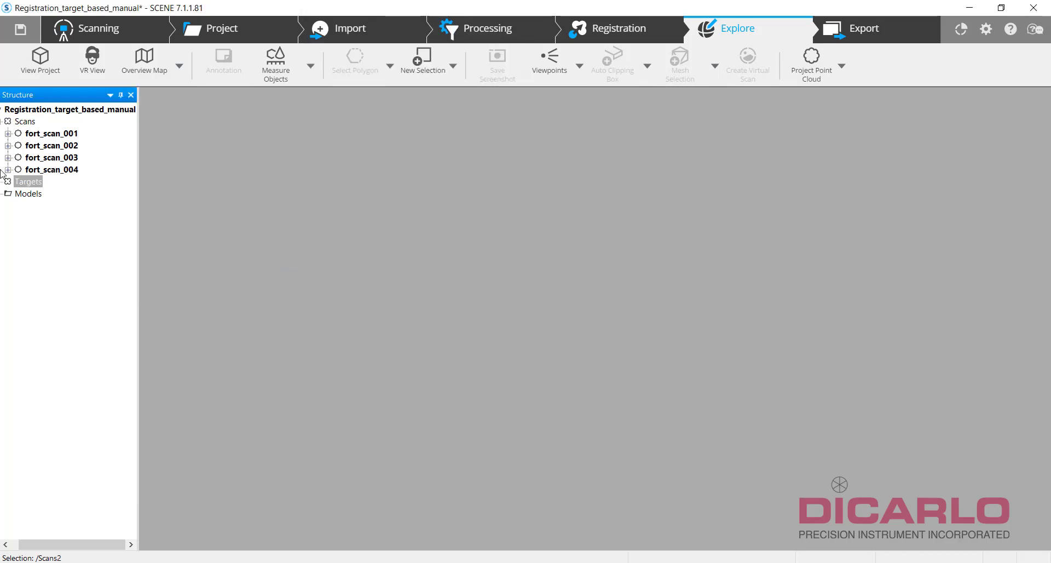
Step: Add a second cluster named No_targets under the project root
right_click(28, 110)
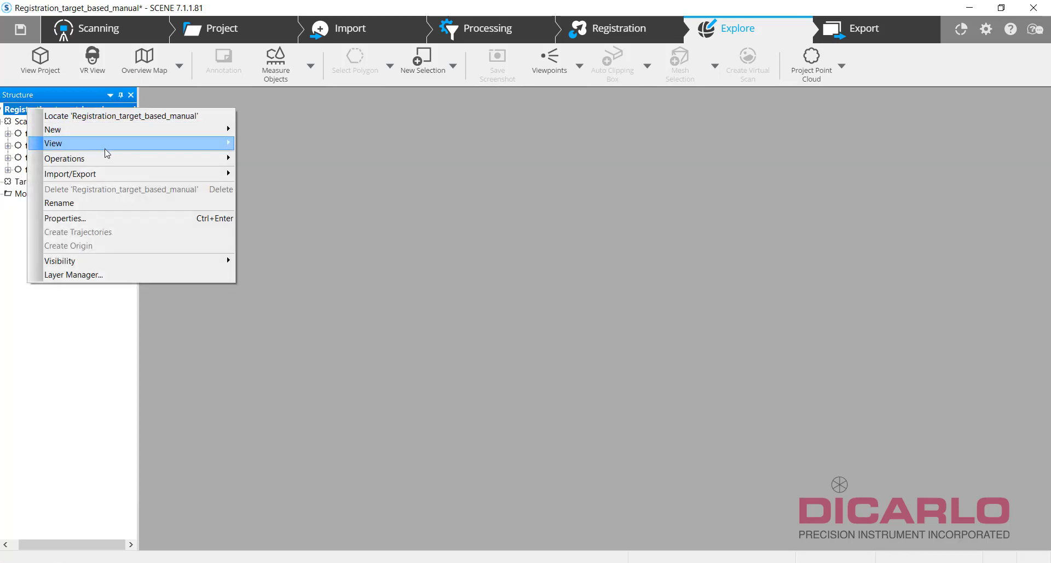
mouse_move(110, 134)
left_click(297, 268)
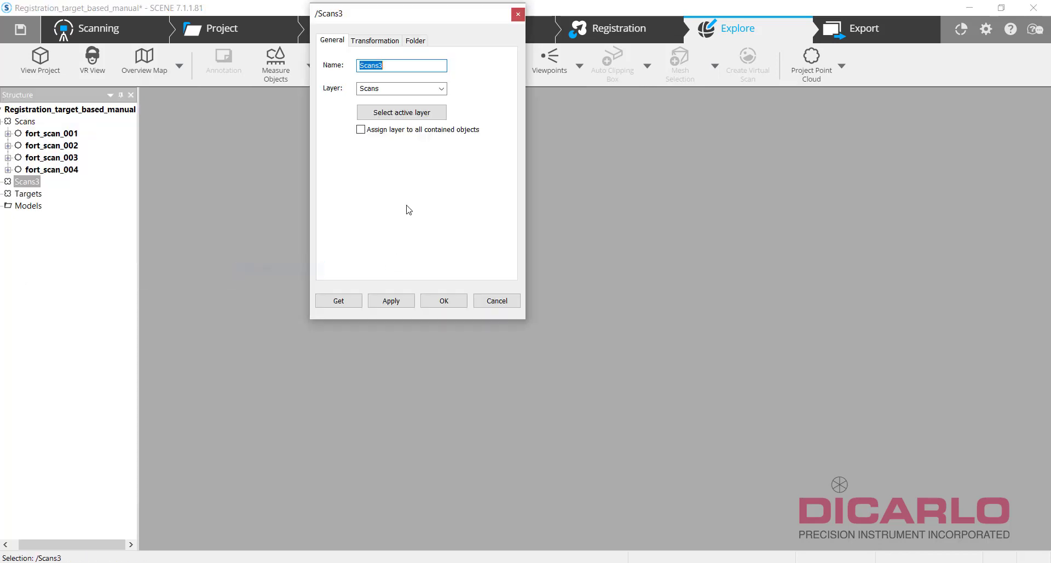
type("No_targets")
key("Return")
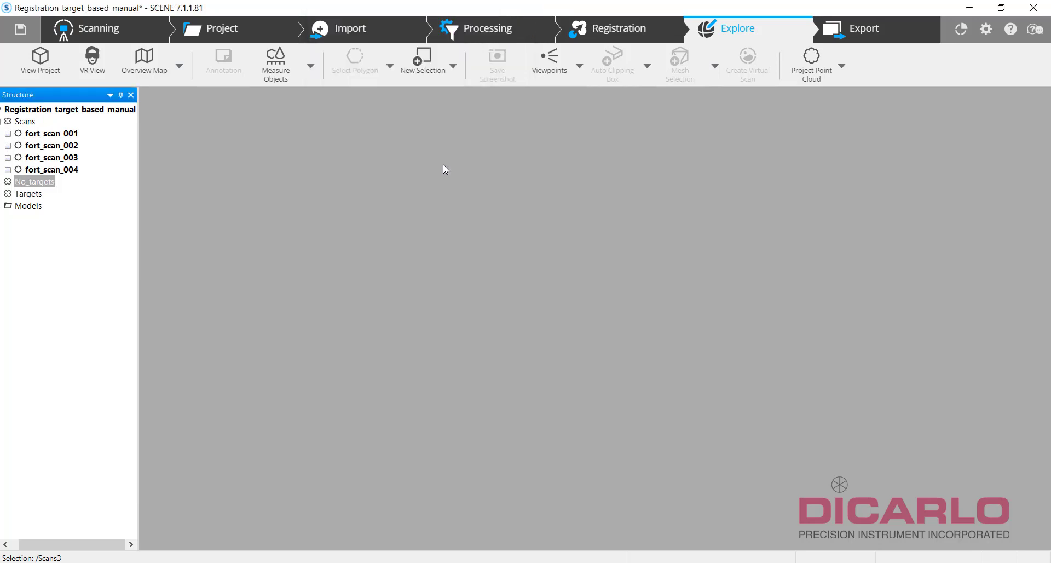
Step: Move fort_scan_001 and fort_scan_002 into the Targets cluster
left_click(37, 194)
left_click(52, 133)
left_click(52, 145)
mouse_move(54, 145)
left_mouse_down()
mouse_move(57, 169)
mouse_move(65, 137)
mouse_move(80, 159)
mouse_move(61, 155)
left_mouse_up()
key("Down")
key("Down")
key("Down")
left_click(65, 137)
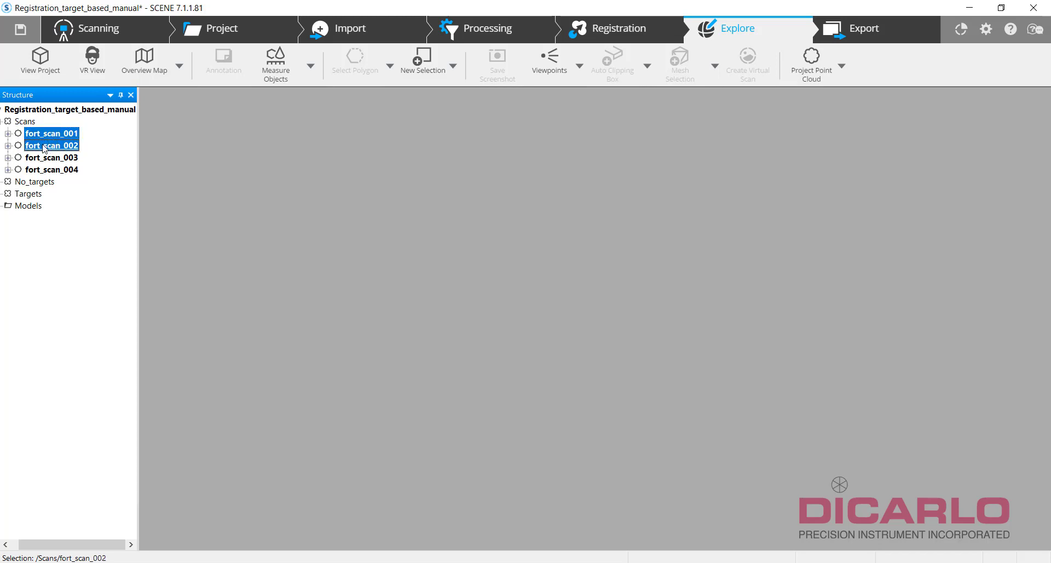
left_click_drag(44, 148, 32, 194)
Step: Move fort_scan_003 and fort_scan_004 into No_targets and delete the empty Scans cluster
left_click(53, 136)
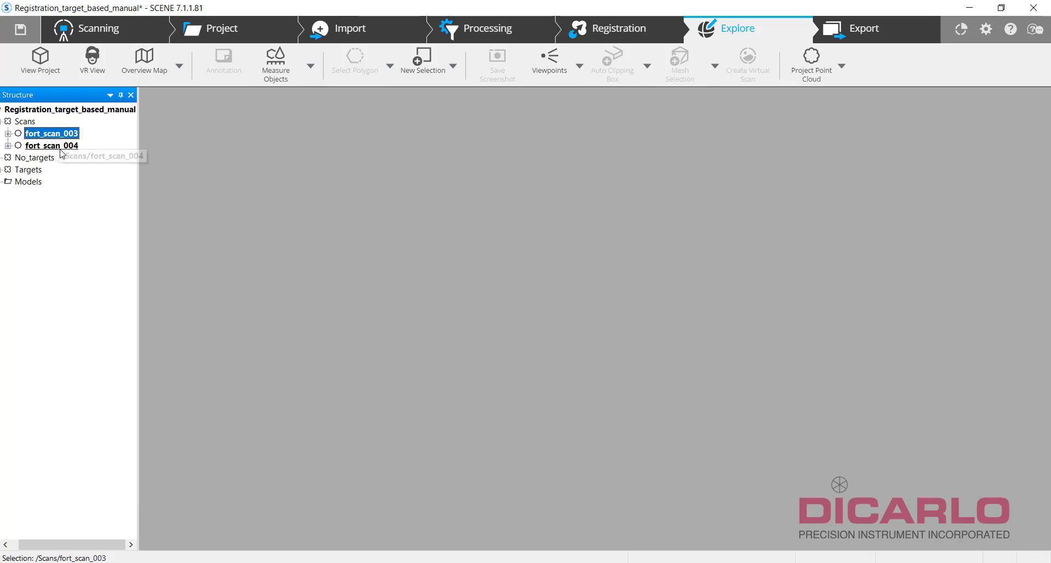
left_click(57, 147, "shift")
left_click_drag(55, 146, 28, 160)
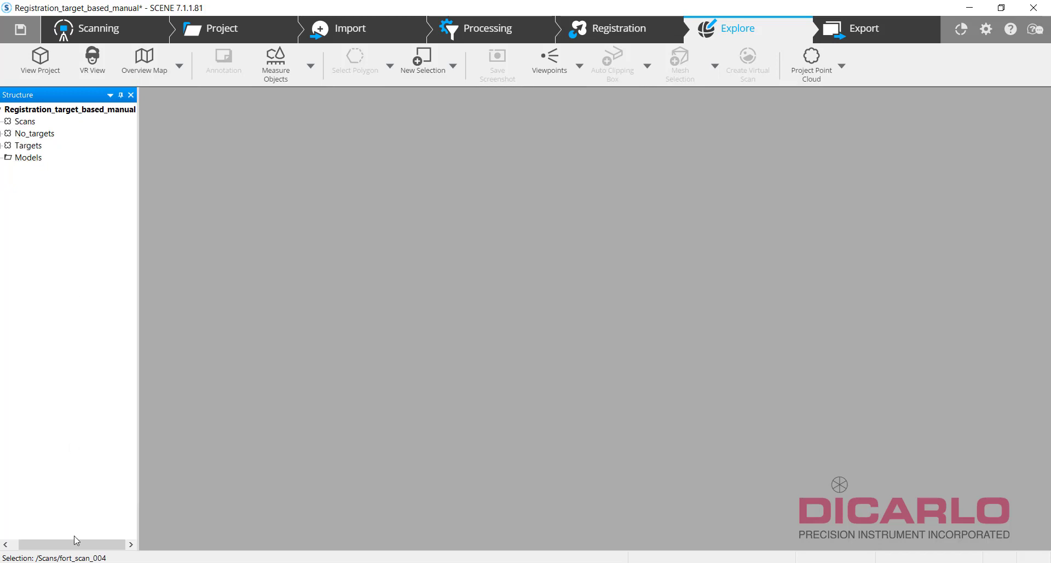
left_click(33, 122)
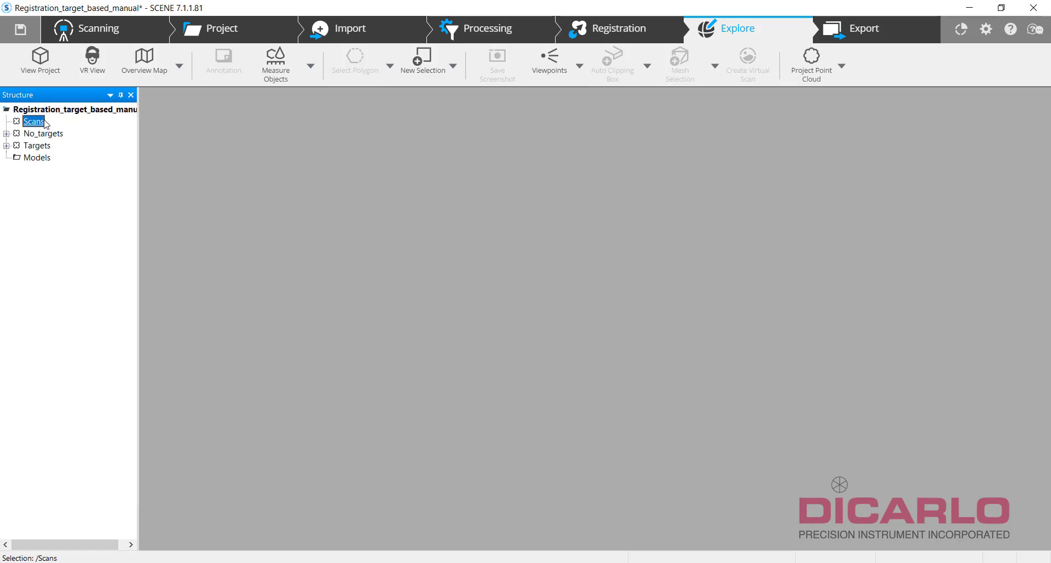
key("Delete")
Step: Confirm the Scans cluster deletion and expand both clusters to check their scans
left_click(534, 342)
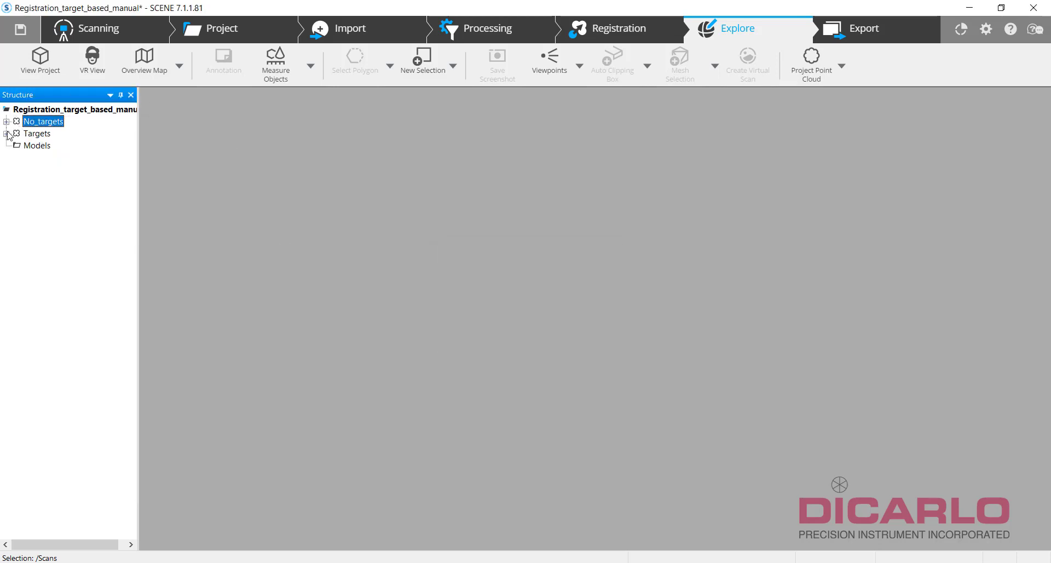
left_click(7, 134)
left_click(7, 122)
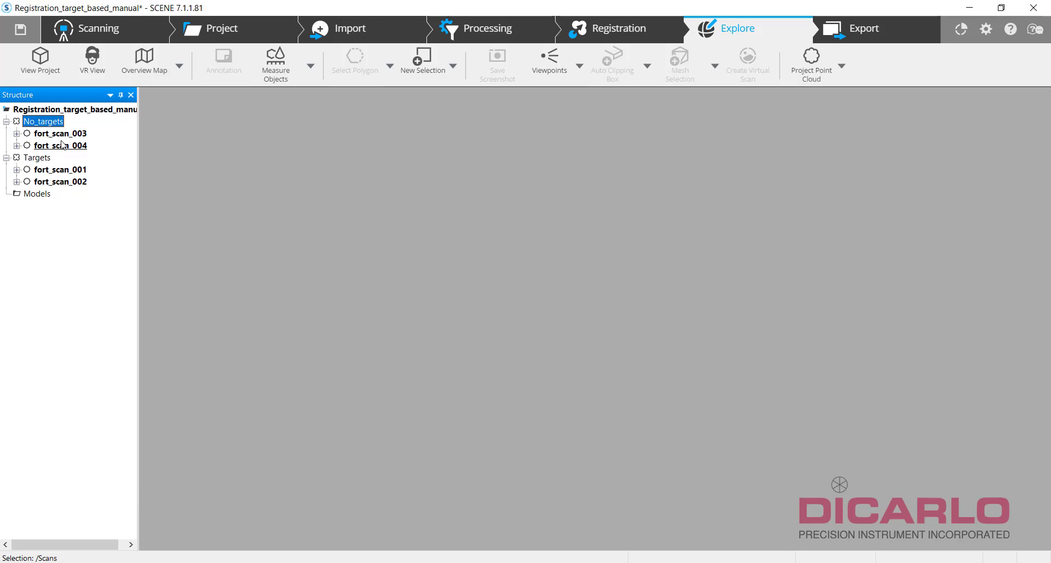
left_click(64, 170)
key("Down")
left_click(63, 134)
left_click(75, 146)
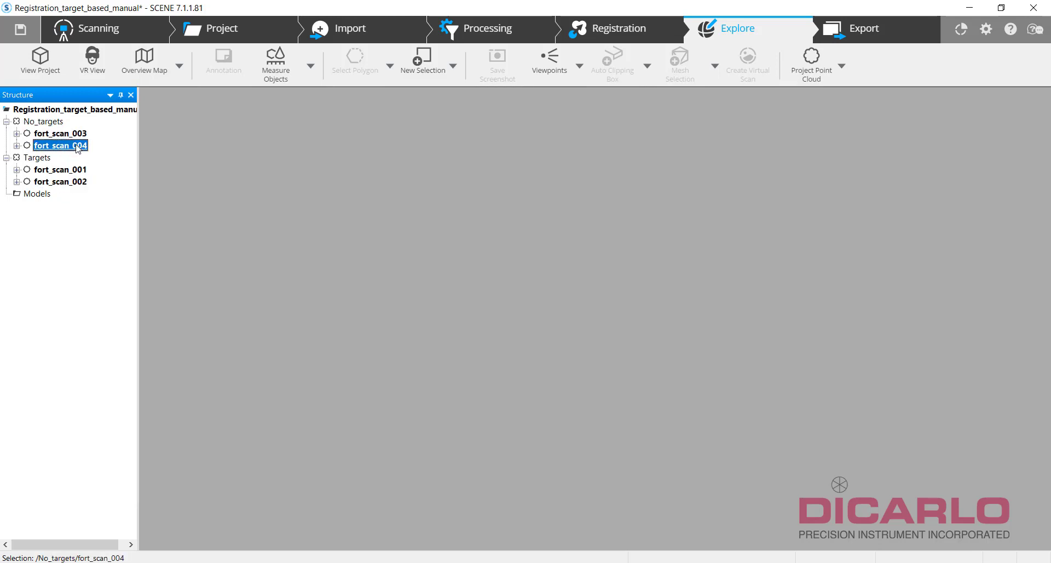
Step: Collapse both clusters, then re-expand Targets to show fort_scan_001 and fort_scan_002
left_click(6, 158)
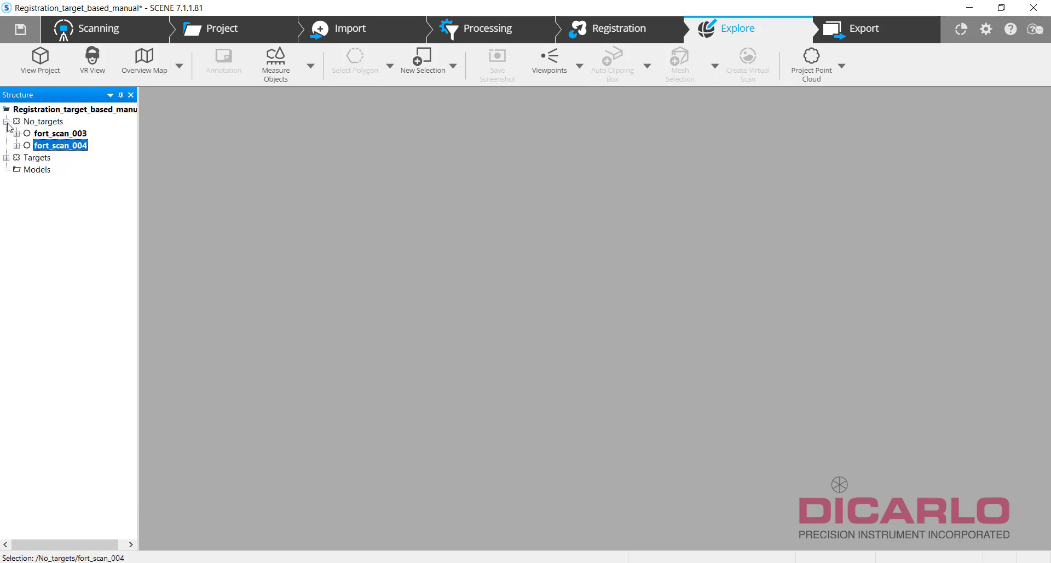
left_click(6, 121)
left_click(36, 134)
left_click(41, 122)
left_click(36, 134)
left_click(41, 121)
left_click(36, 134)
left_click(41, 122)
left_click(36, 134)
left_click(7, 133)
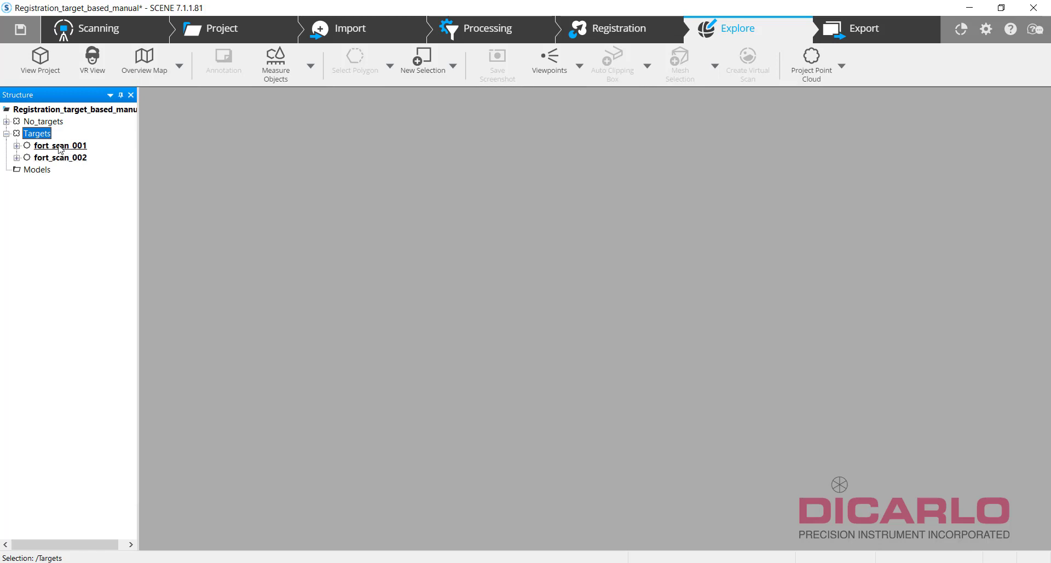
Step: Open fort_scan_001 in Planar View and zoom to the white sphere beside the parking curb
right_click(60, 148)
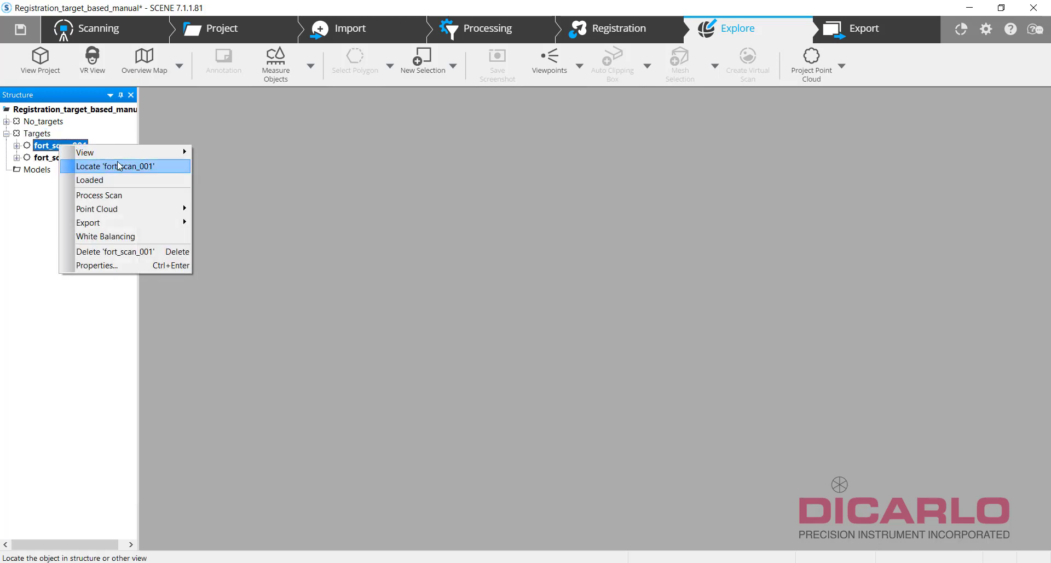
mouse_move(109, 153)
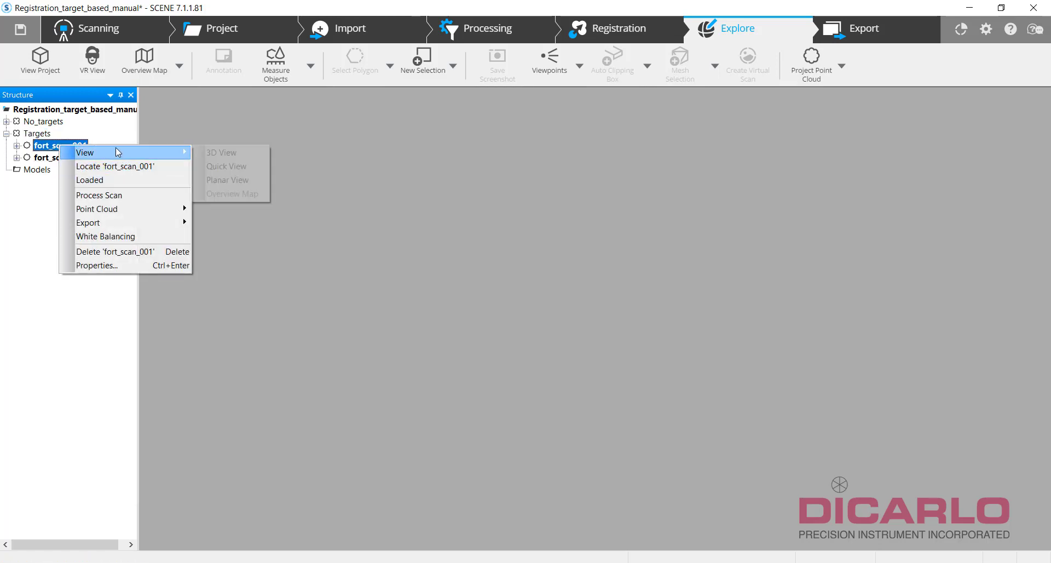
left_click(249, 180)
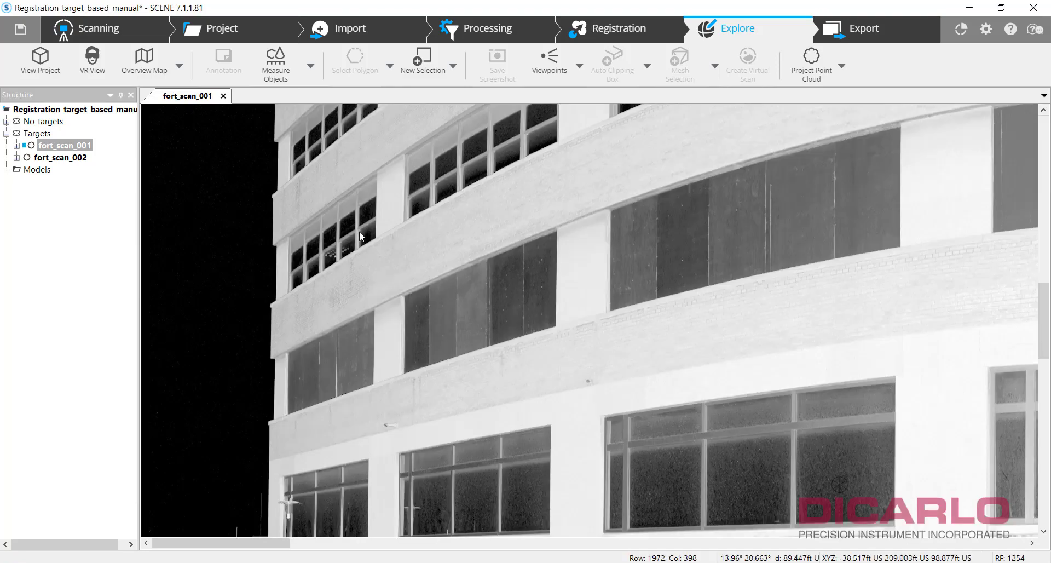
scroll(358, 236, "down", 5)
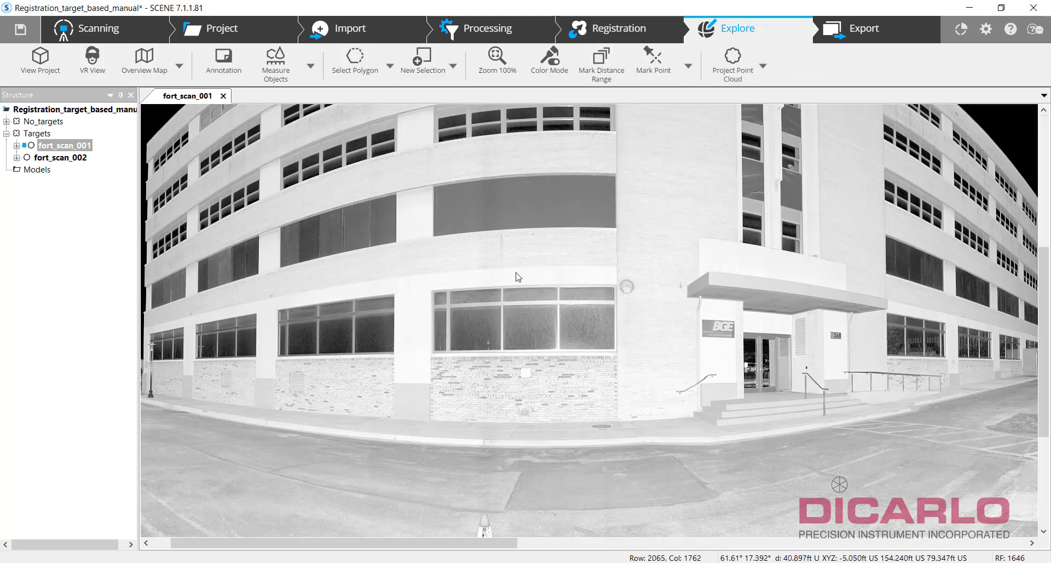
left_click_drag(518, 276, 356, 291)
scroll(898, 310, "up", 4)
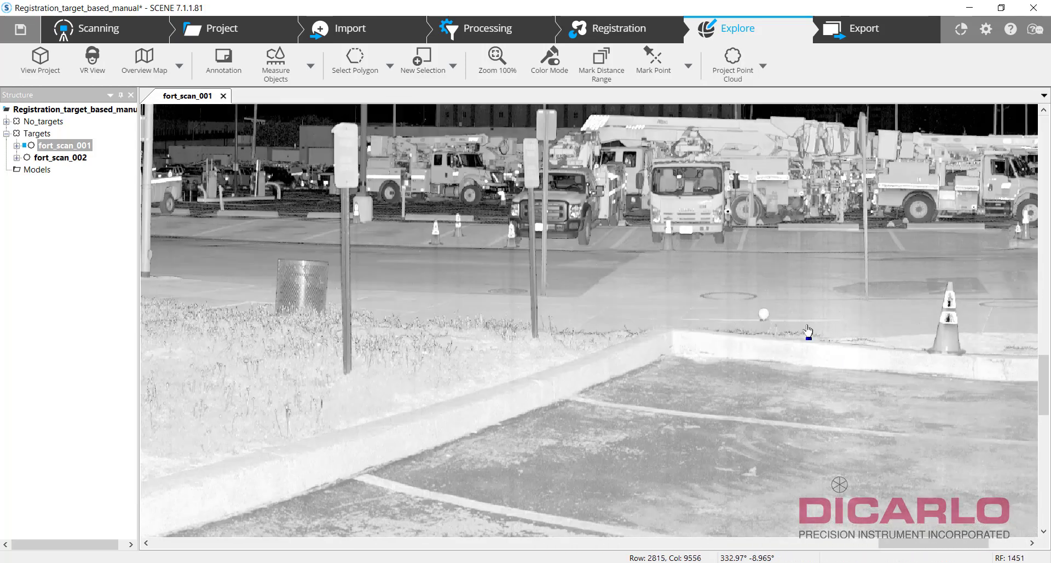
scroll(805, 323, "up", 5)
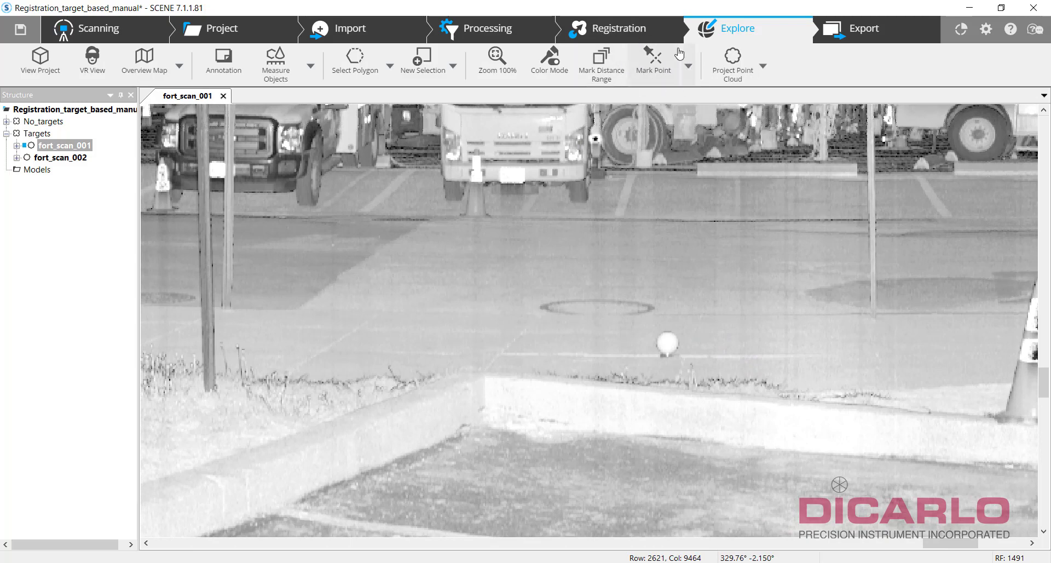
left_click(689, 66)
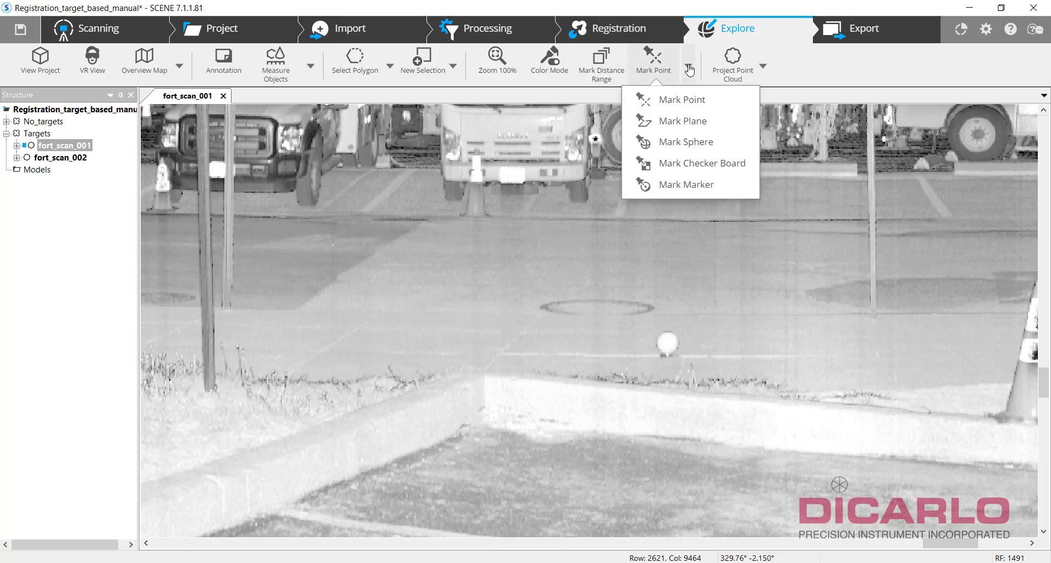
Step: Fit the white ball as sphere target Sphere1, accepting radius 0.23786 ft US from 145 points
left_click(675, 143)
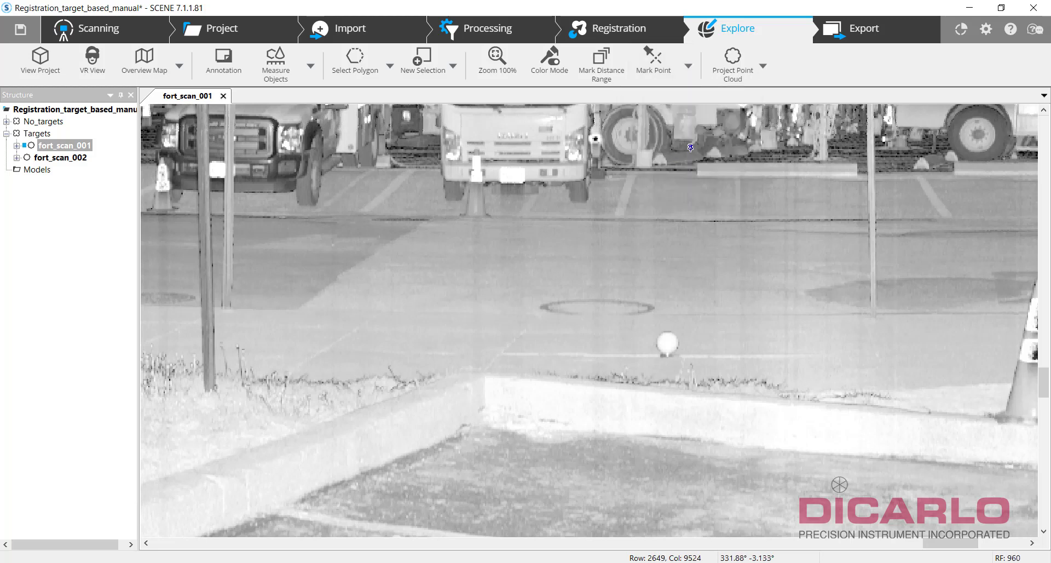
left_click(666, 338)
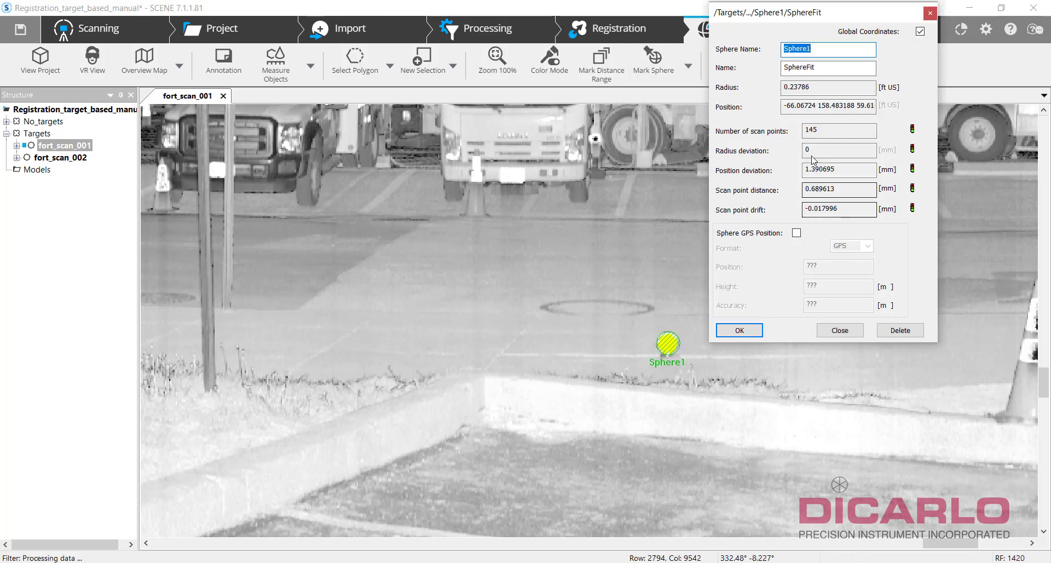
key("Tab")
key("Tab")
key("Tab")
key("Tab")
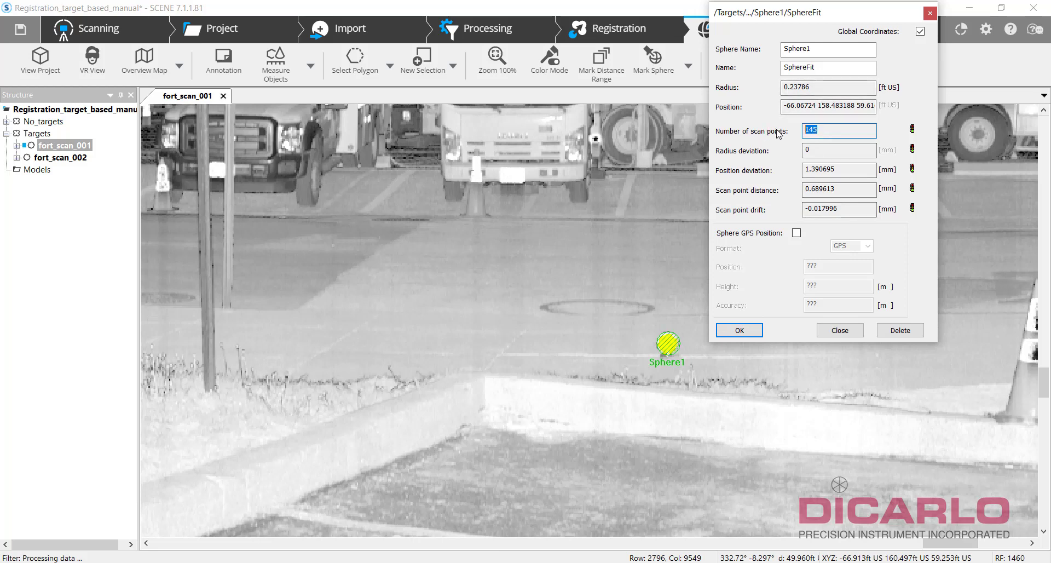
double_click(817, 87)
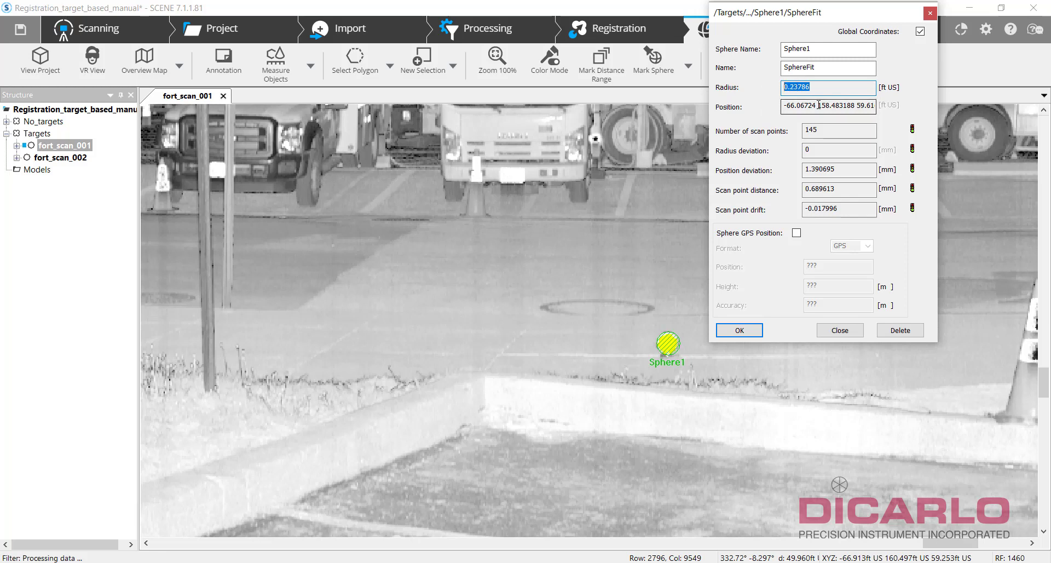
left_click(739, 329)
left_click_drag(504, 241, 536, 354)
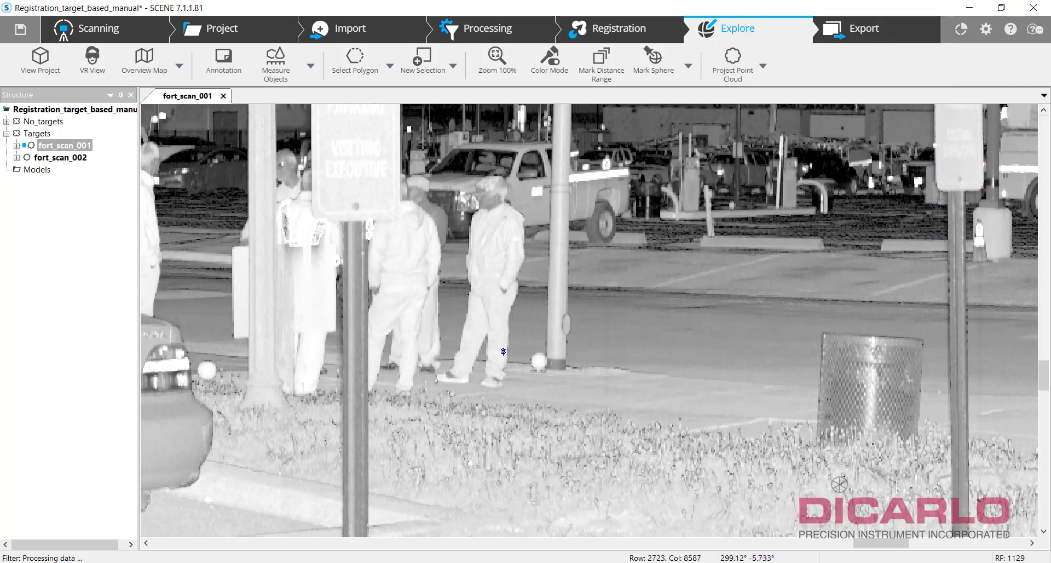
Step: Fit the sphere target by the pole as Sphere2 in fort_scan_001
scroll(536, 354, "up", 5)
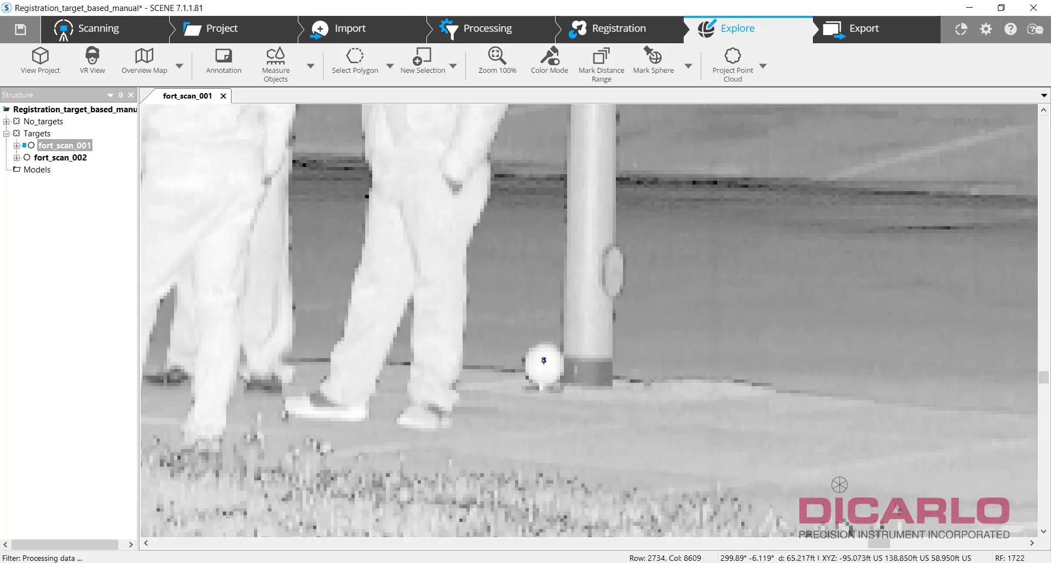
left_click(543, 360)
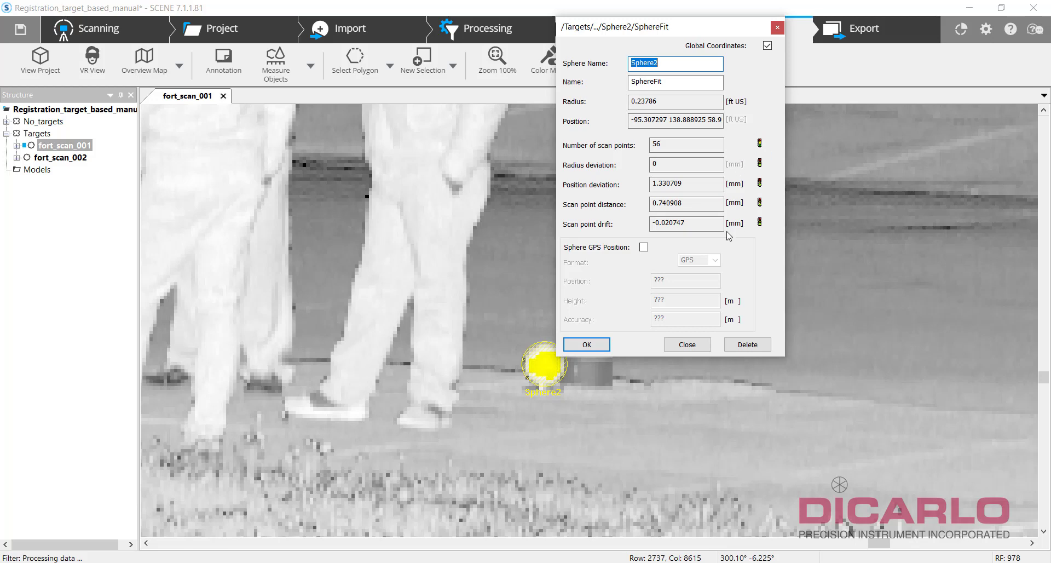
left_click(586, 344)
scroll(816, 304, "down", 5)
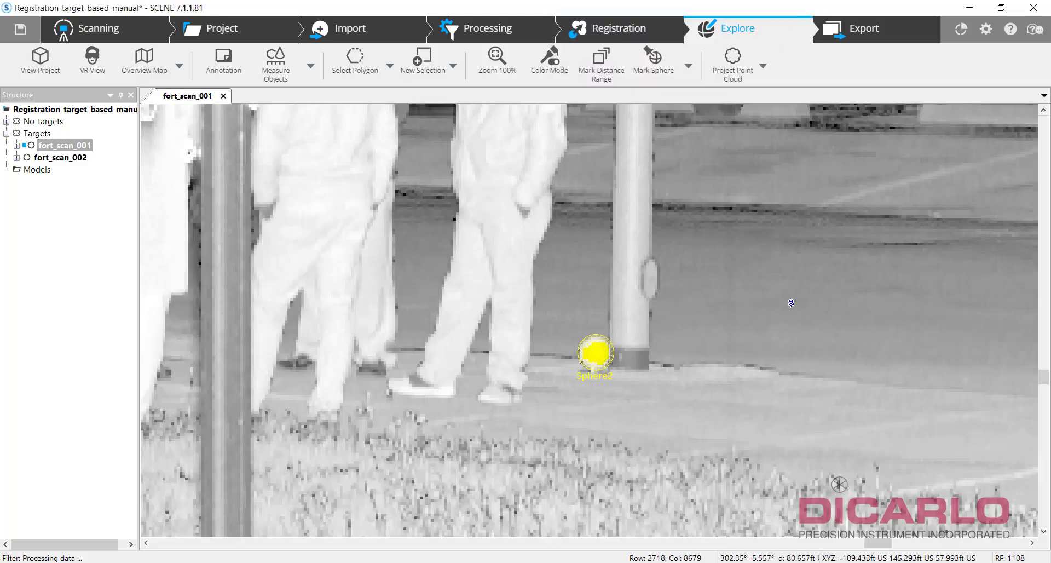
scroll(366, 339, "up", 5)
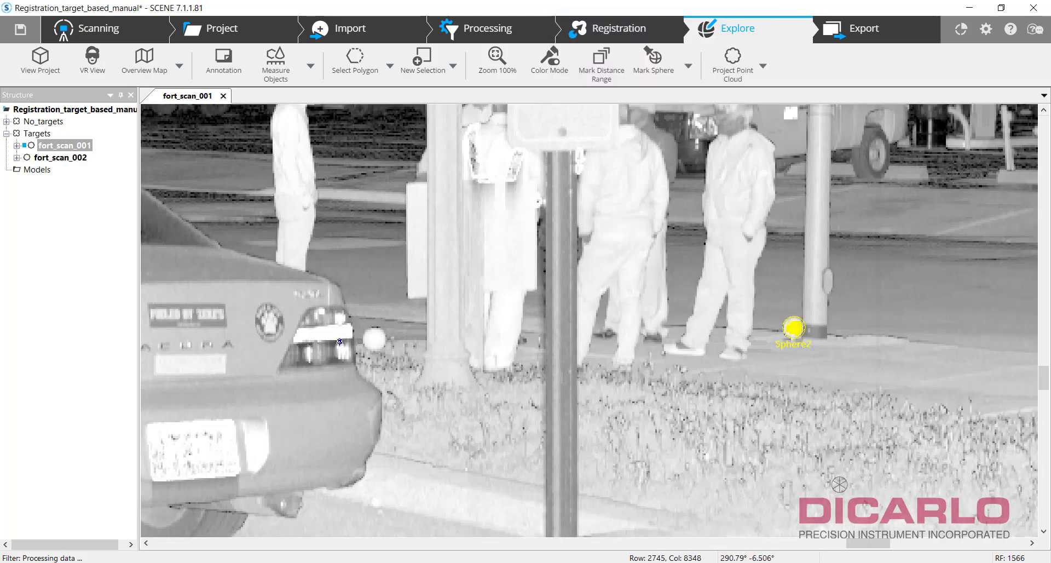
Step: Fit the sphere beside the car's taillight as Sphere3, then pan across the parking lot
left_click(418, 326)
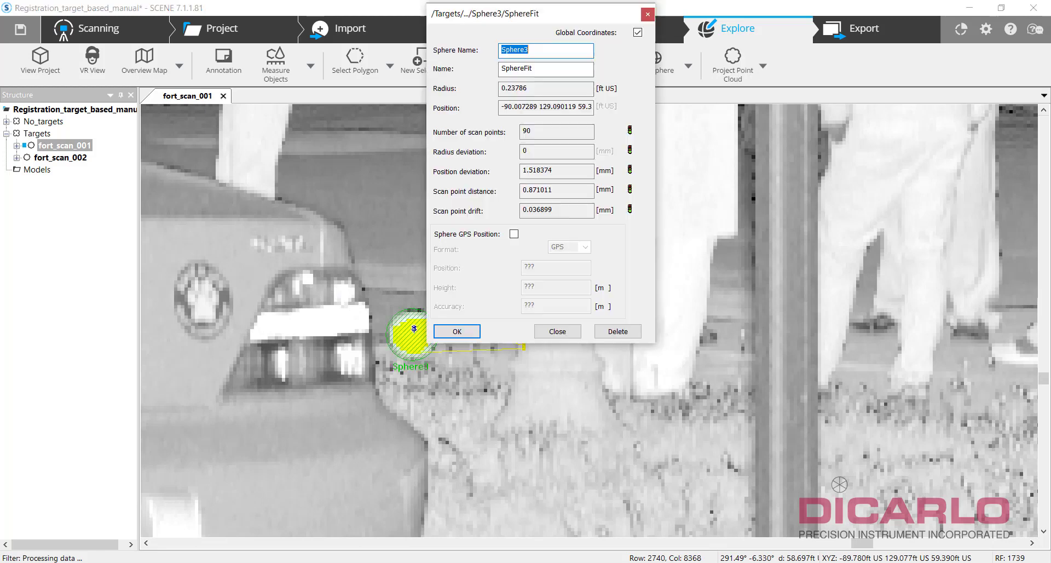
left_click_drag(547, 16, 674, 159)
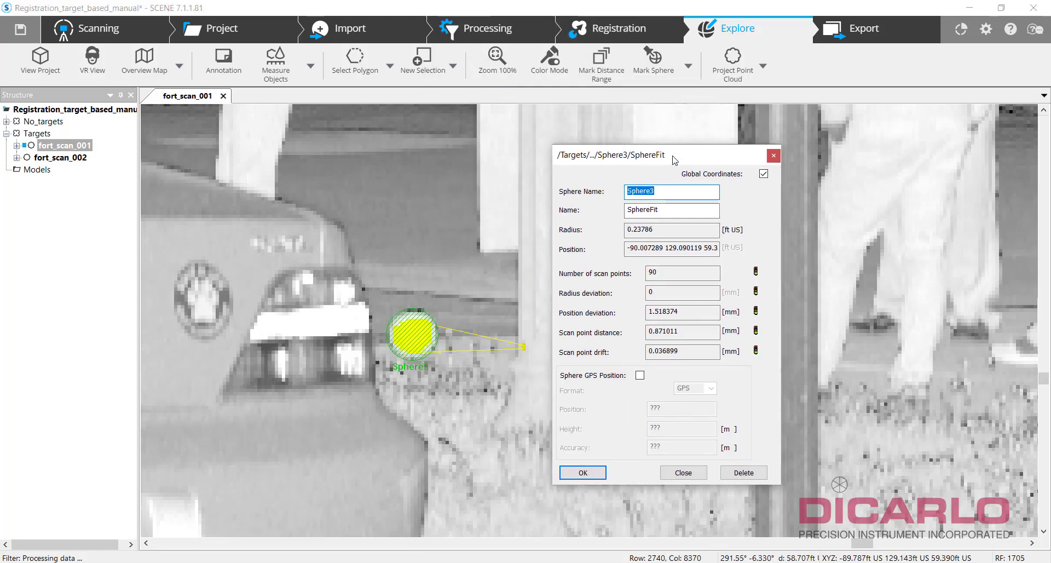
left_click(582, 473)
scroll(583, 362, "down", 6)
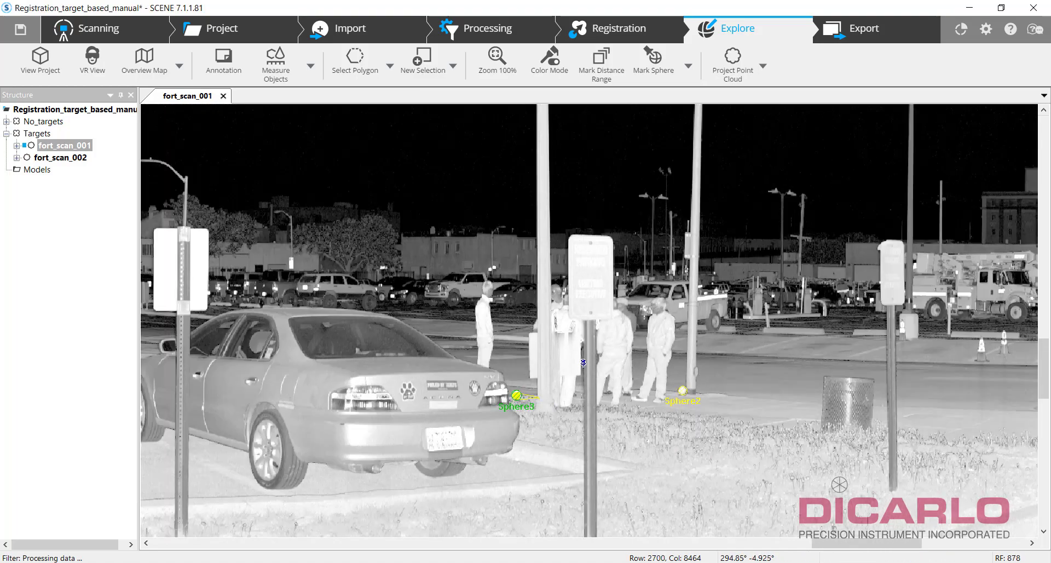
left_click_drag(583, 362, 382, 300)
scroll(382, 300, "up", 5)
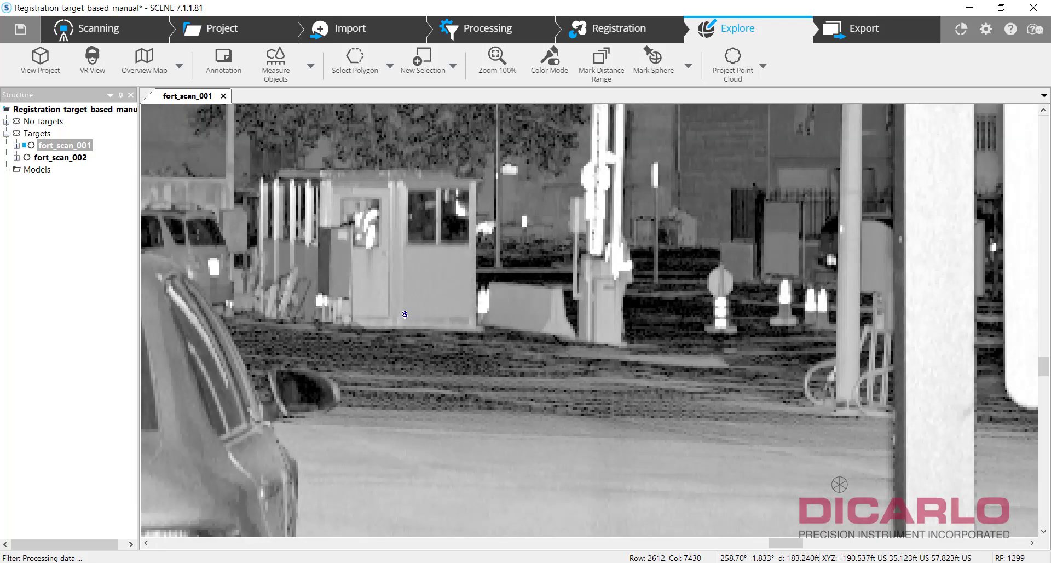
scroll(405, 315, "down", 5)
left_click_drag(405, 315, 816, 340)
Step: Close fort_scan_001 and open fort_scan_002 in Planar View, turned toward the sidewalk spheres
left_click(224, 97)
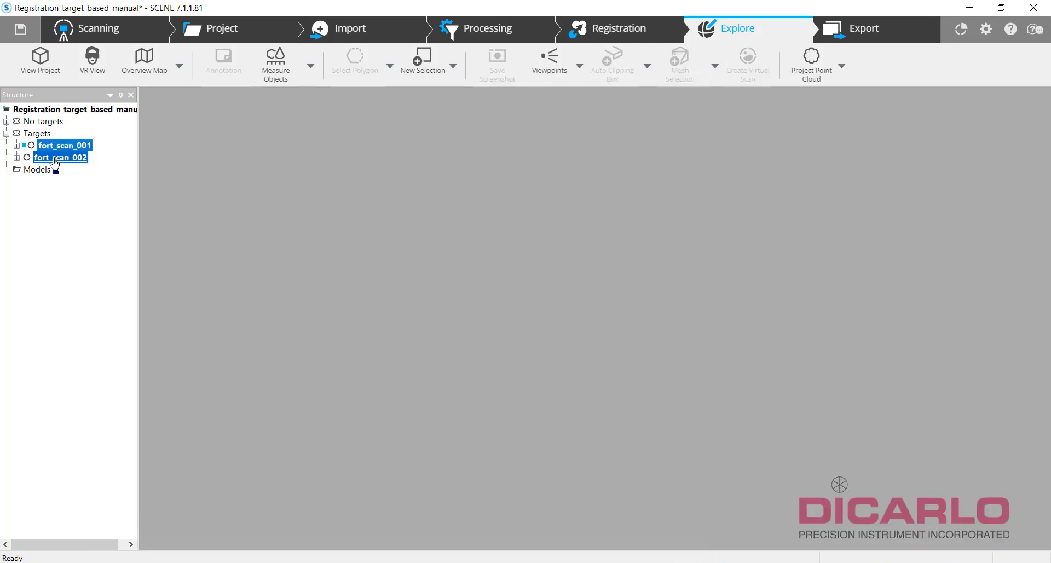
left_click(51, 157)
right_click(55, 158)
mouse_move(91, 167)
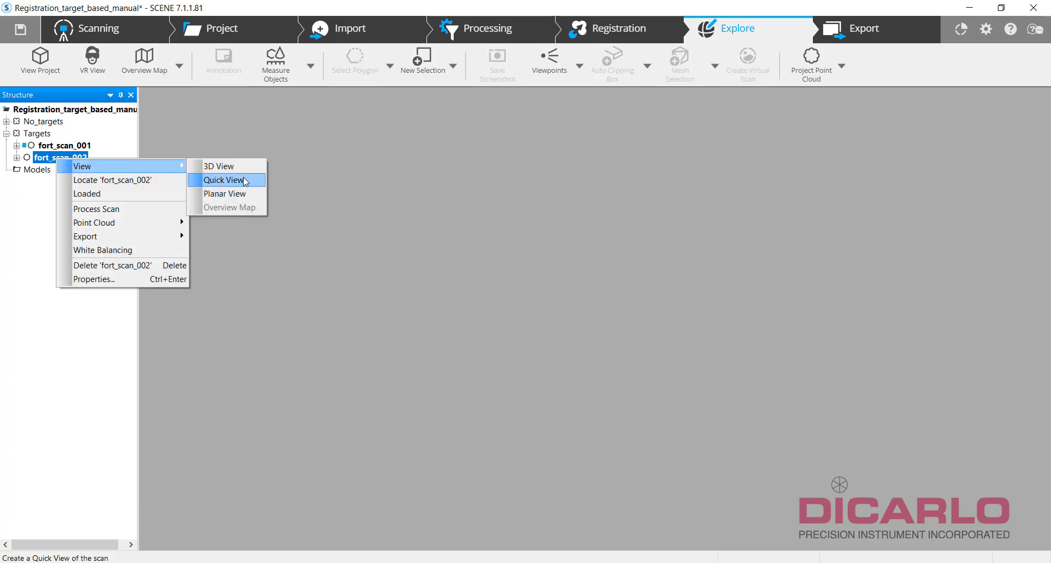
left_click(241, 193)
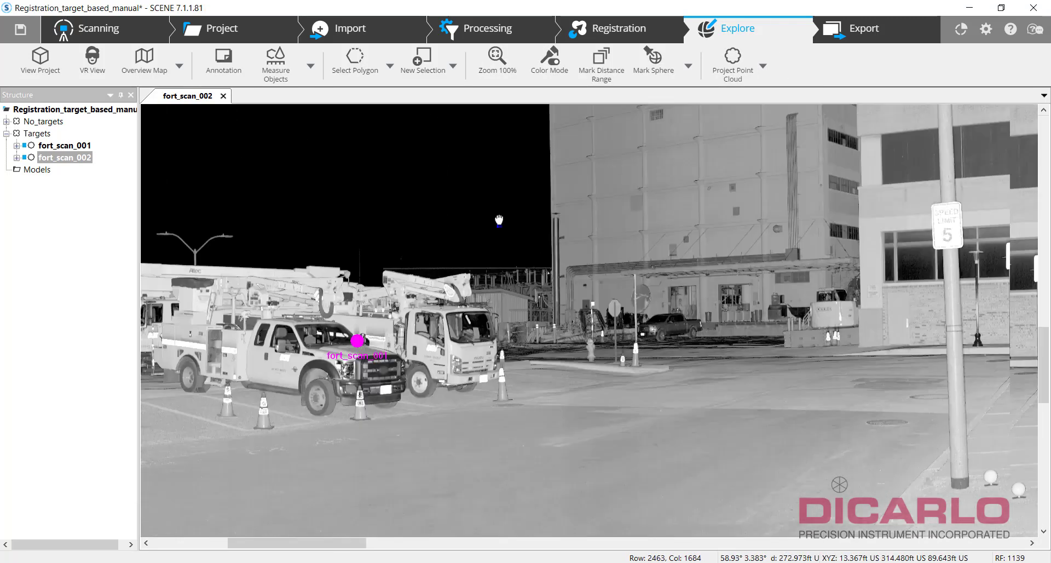
left_click_drag(499, 220, 482, 126)
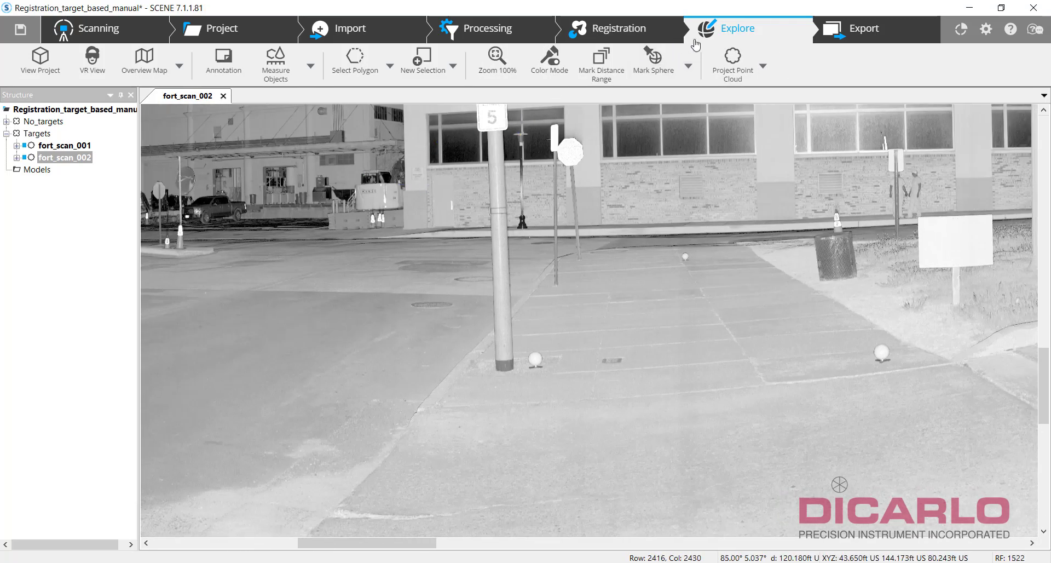
Step: With Mark Sphere, fit the far sidewalk, pole-base and trash-can-side spheres as Sphere1, Sphere2 and Sphere3
left_click(656, 60)
scroll(684, 258, "up", 5)
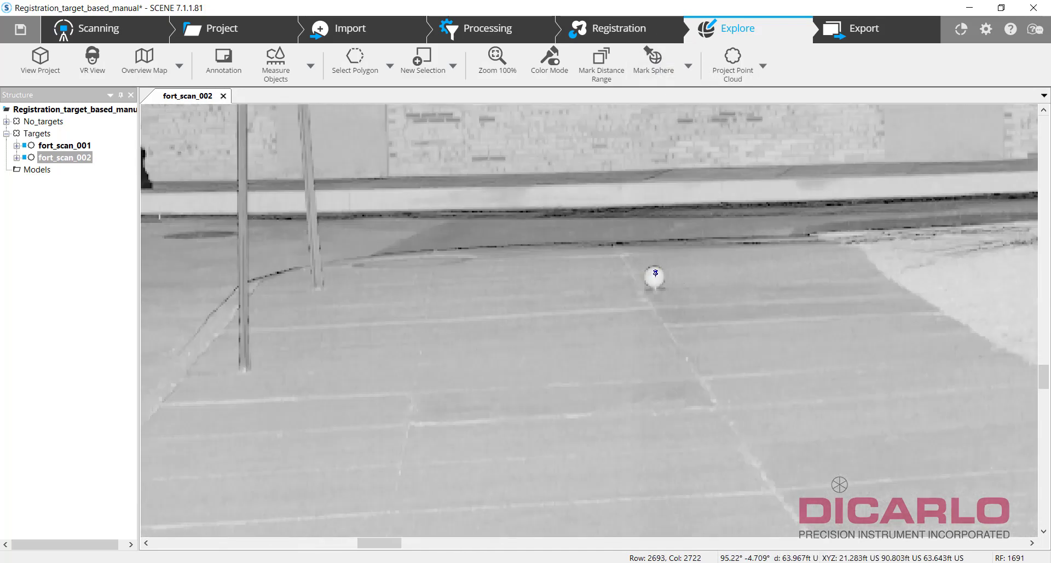
left_click(653, 276)
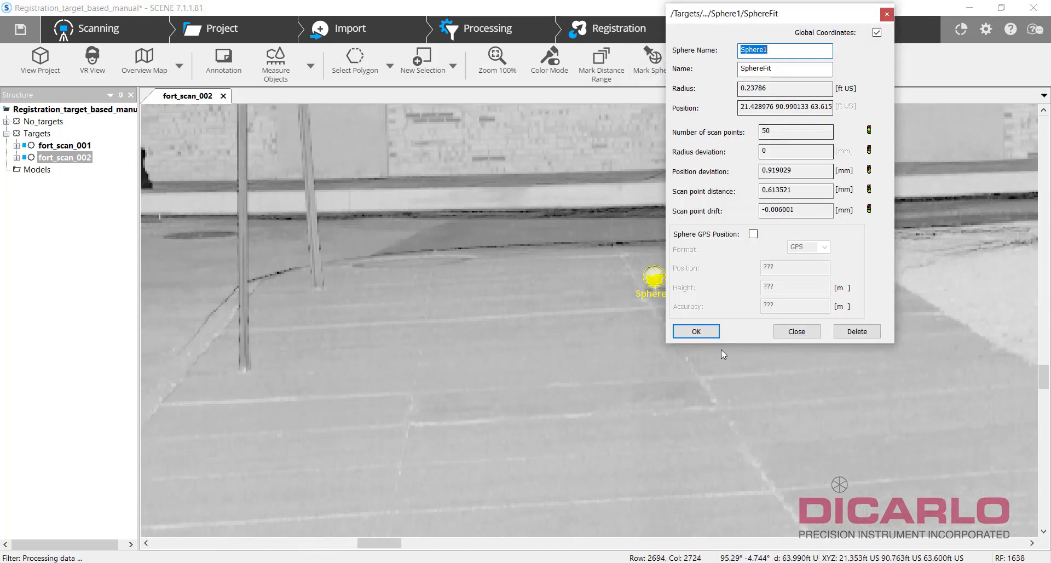
left_click(696, 331)
scroll(676, 387, "down", 5)
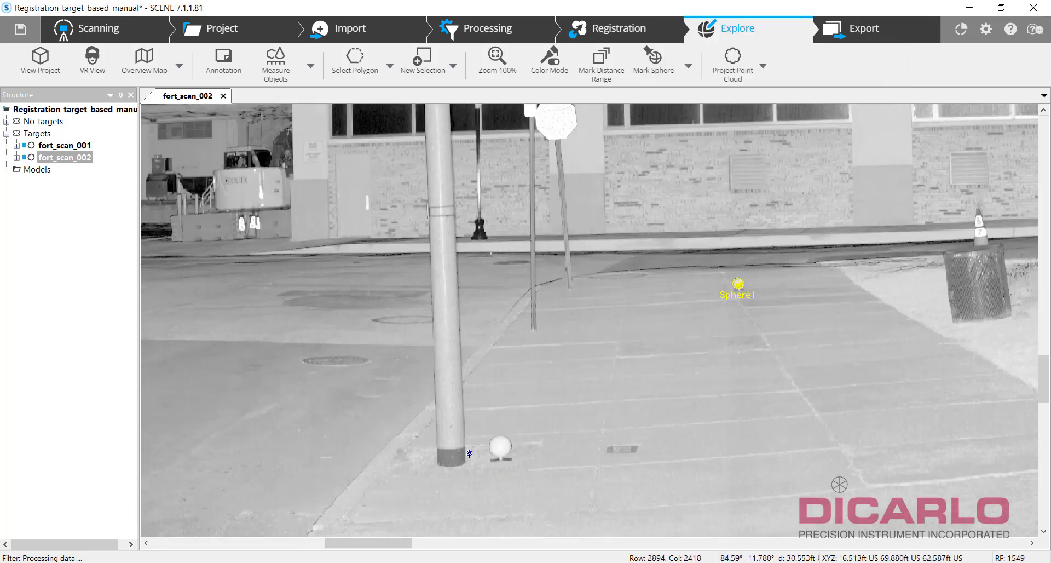
left_click(498, 445)
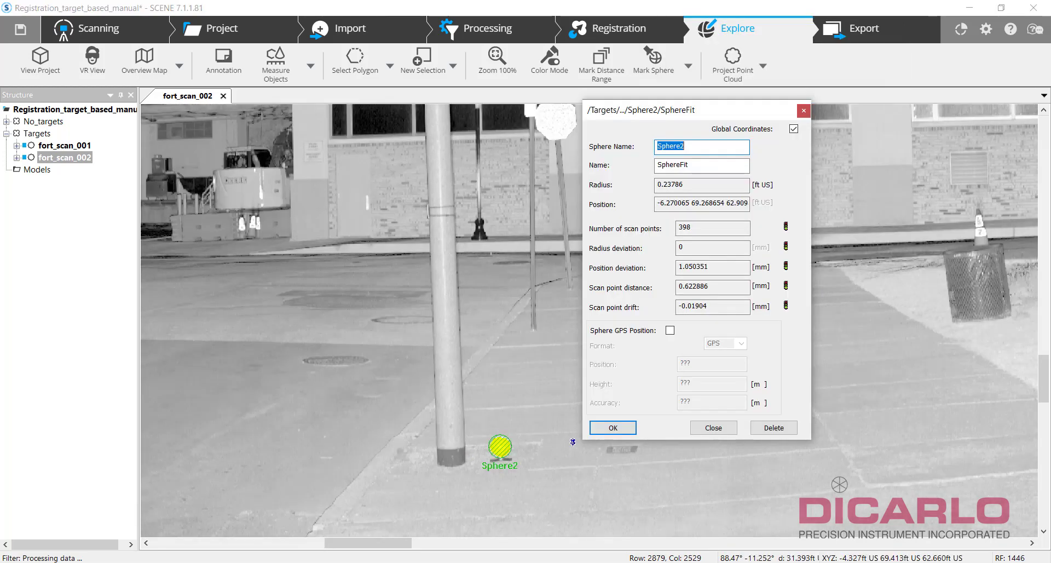
left_click(614, 427)
left_click_drag(614, 431, 451, 425)
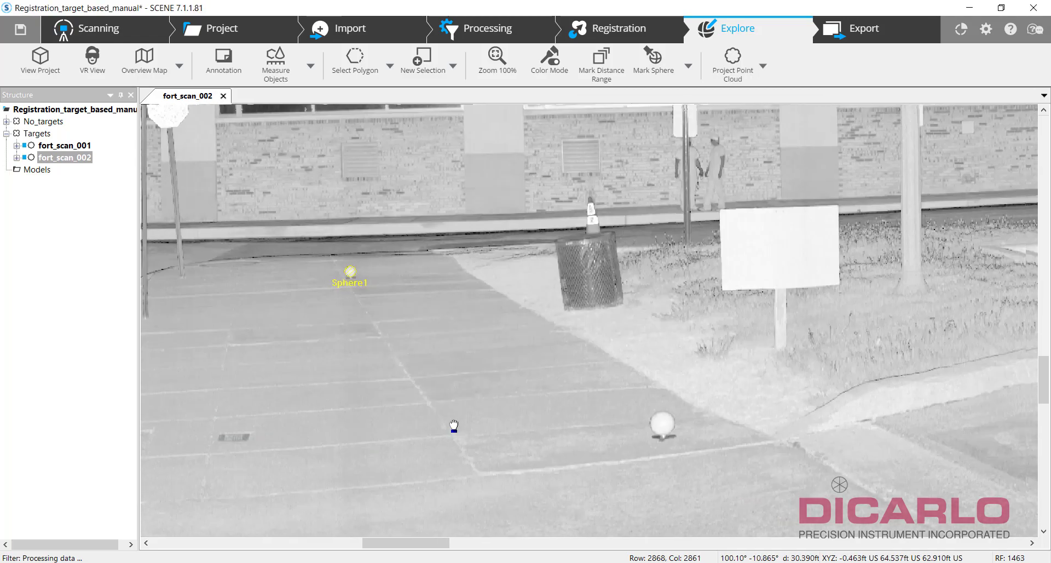
left_click(641, 422)
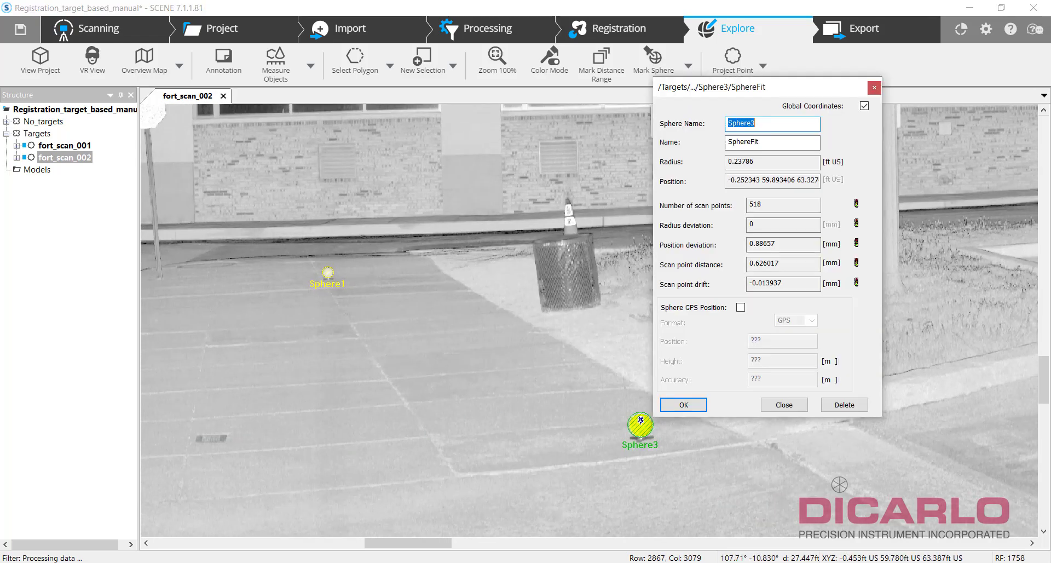
left_click(684, 404)
left_click_drag(697, 414, 653, 300)
scroll(653, 300, "up", 2)
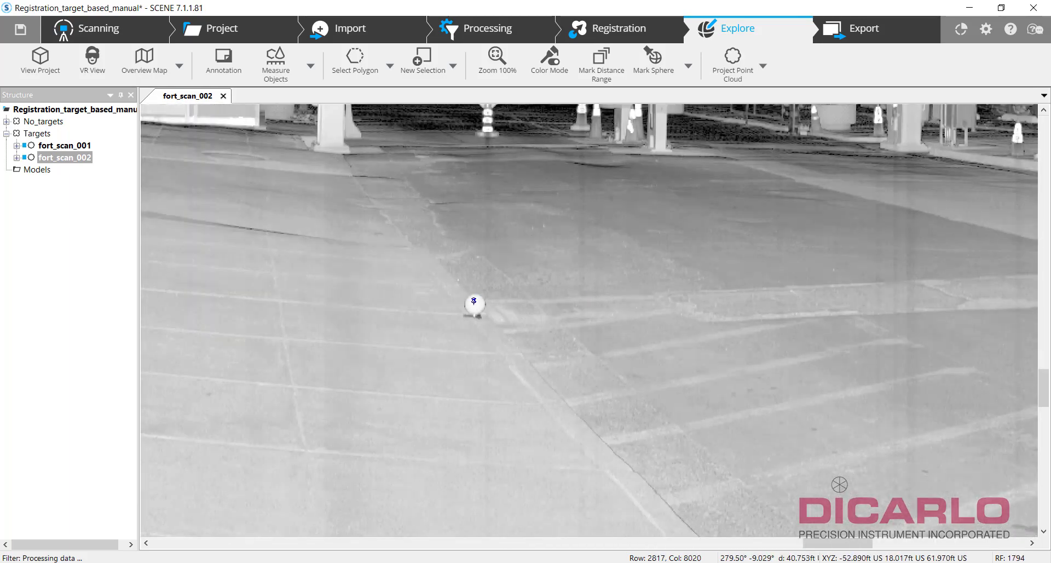
Step: Fit the parking-lot sphere as Sphere4 and accept the fit
left_click(475, 301)
left_click(518, 331)
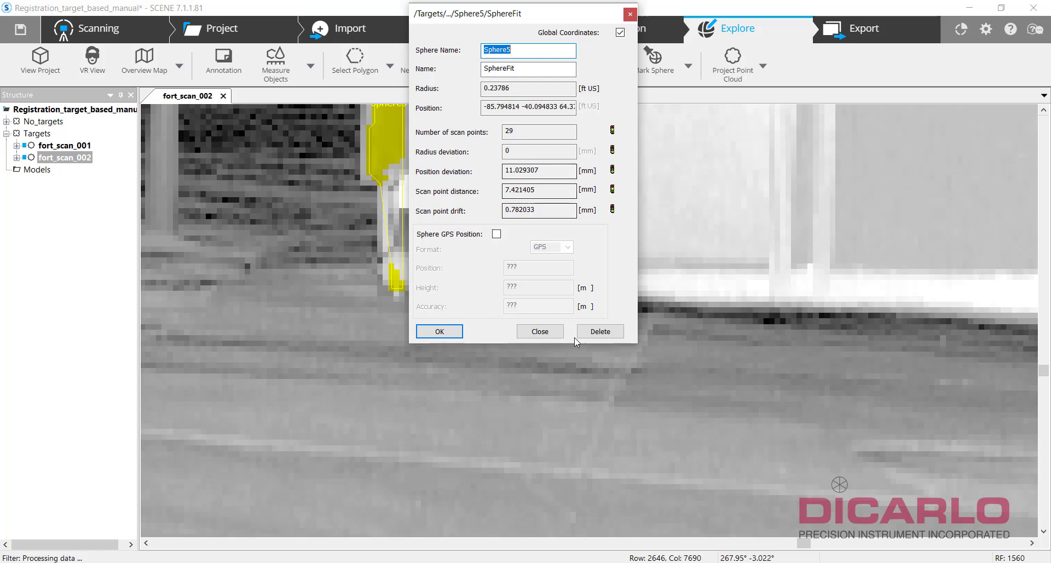
scroll(281, 305, "down", 3)
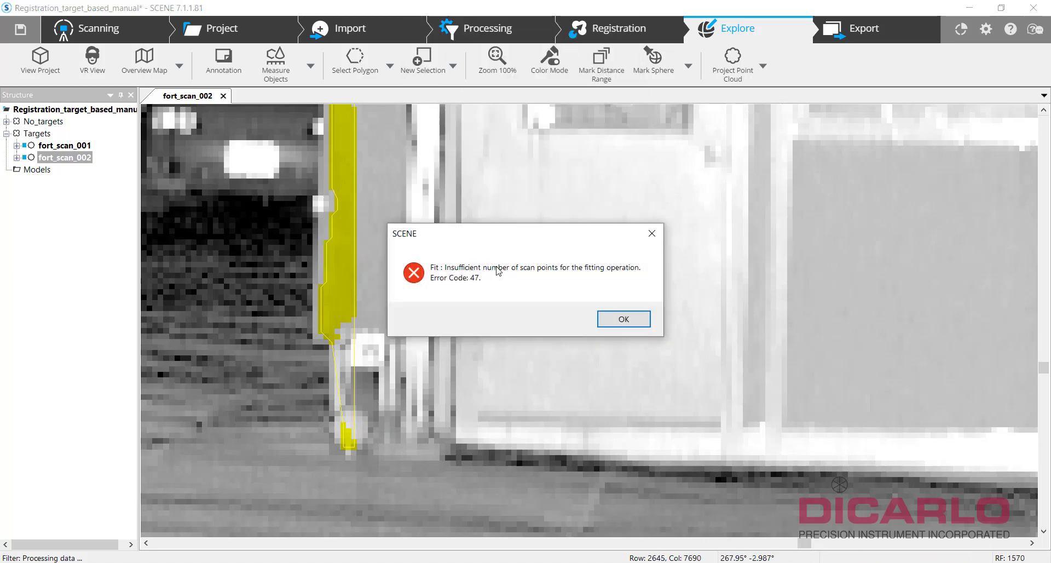
Step: Dismiss the insufficient-points error, then fit the curb sphere as Sphere7 from 113 scan points
left_click(624, 319)
scroll(340, 283, "down", 10)
scroll(340, 283, "down", 3)
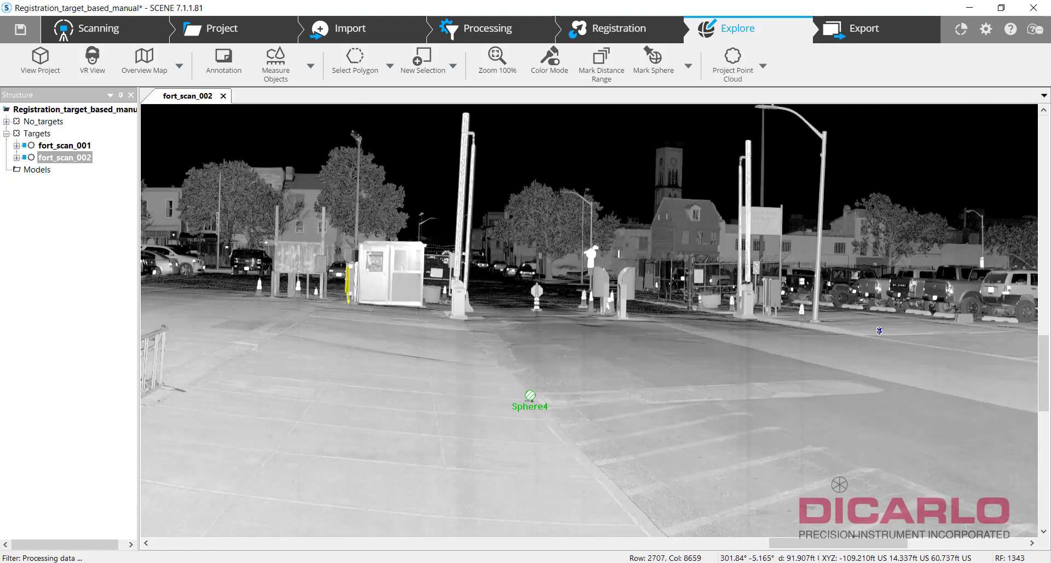
left_click_drag(340, 283, 824, 349)
scroll(824, 349, "up", 5)
scroll(679, 367, "up", 3)
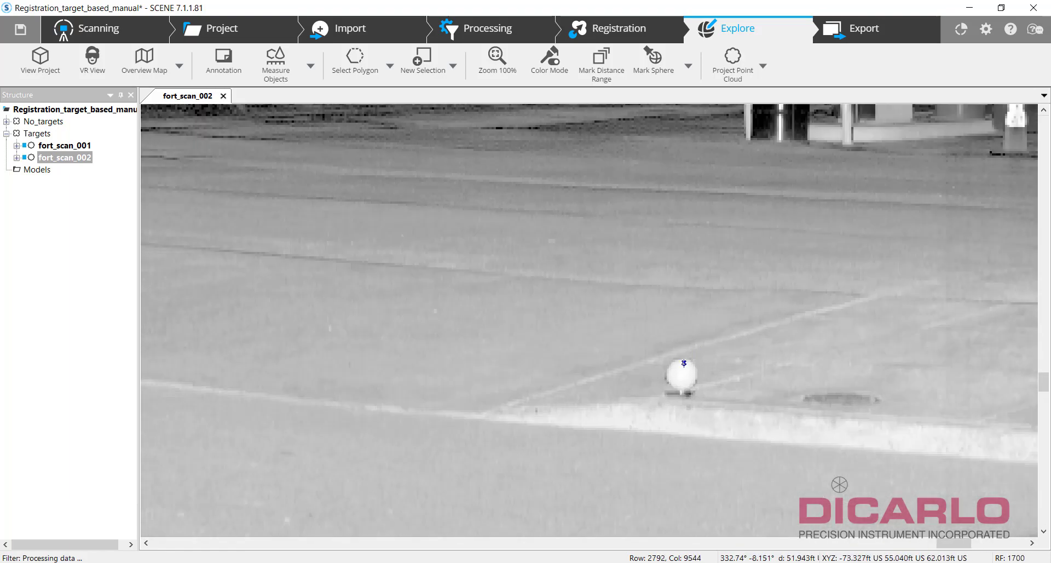
left_click(683, 370)
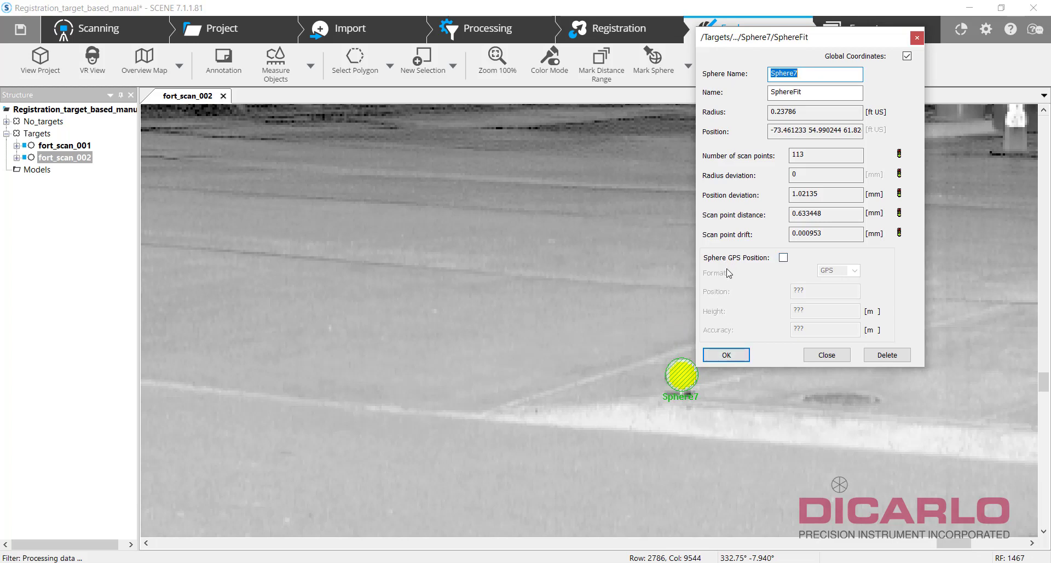
left_click(727, 355)
scroll(500, 265, "down", 5)
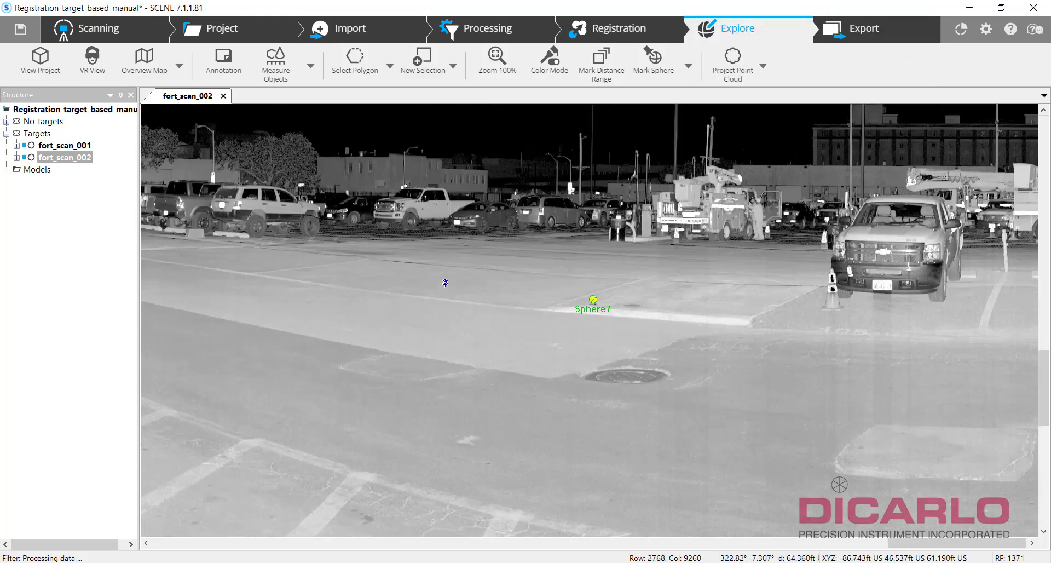
mouse_move(385, 271)
left_mouse_down()
mouse_move(650, 258)
mouse_move(321, 298)
mouse_move(297, 276)
mouse_move(476, 371)
mouse_move(747, 320)
mouse_move(955, 330)
mouse_move(468, 325)
mouse_move(352, 298)
mouse_move(683, 301)
mouse_move(346, 308)
mouse_move(515, 302)
mouse_move(356, 301)
mouse_move(573, 277)
mouse_move(609, 285)
mouse_move(224, 298)
left_mouse_up()
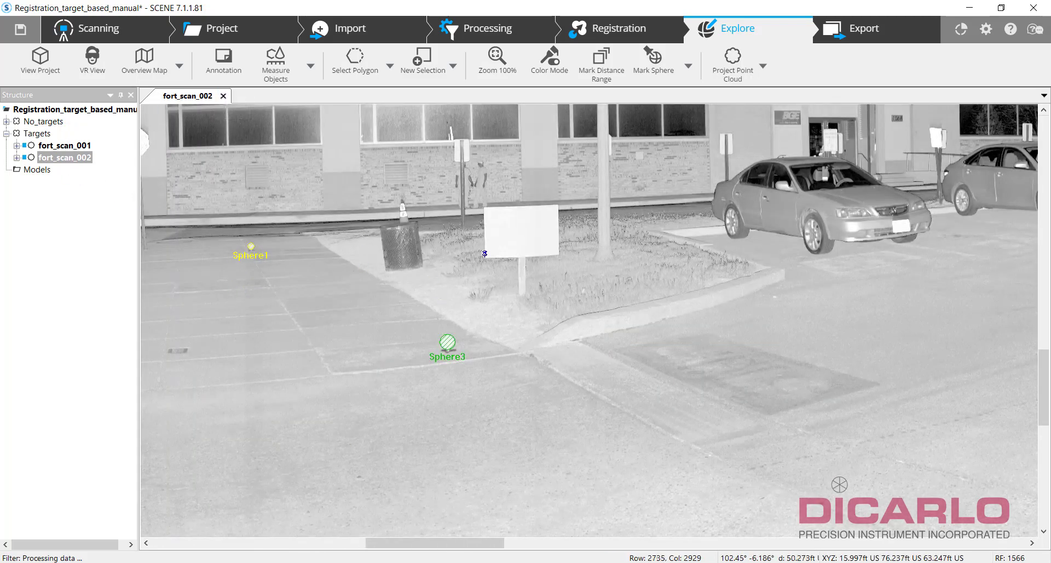
Step: Close the fort_scan_002 view and switch to the Registration workspace
left_click(224, 96)
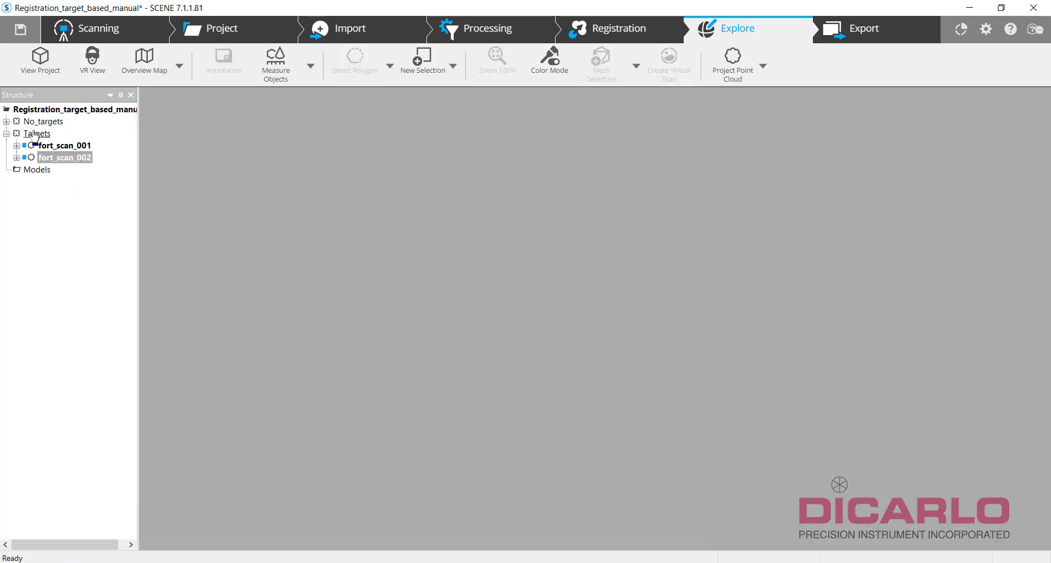
left_click(623, 33)
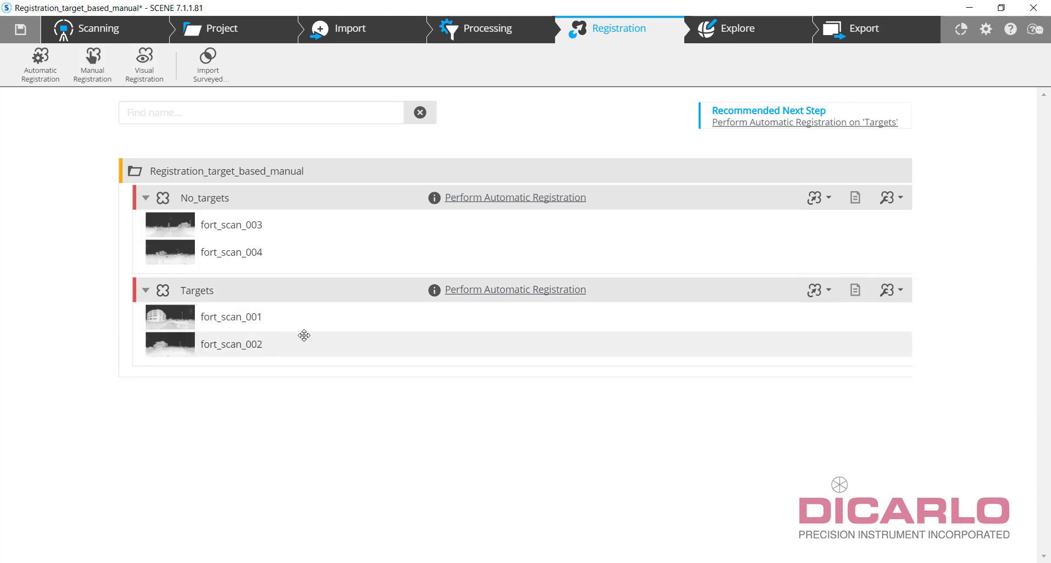
Step: Run Target Based automatic registration on the Targets cluster
mouse_move(523, 294)
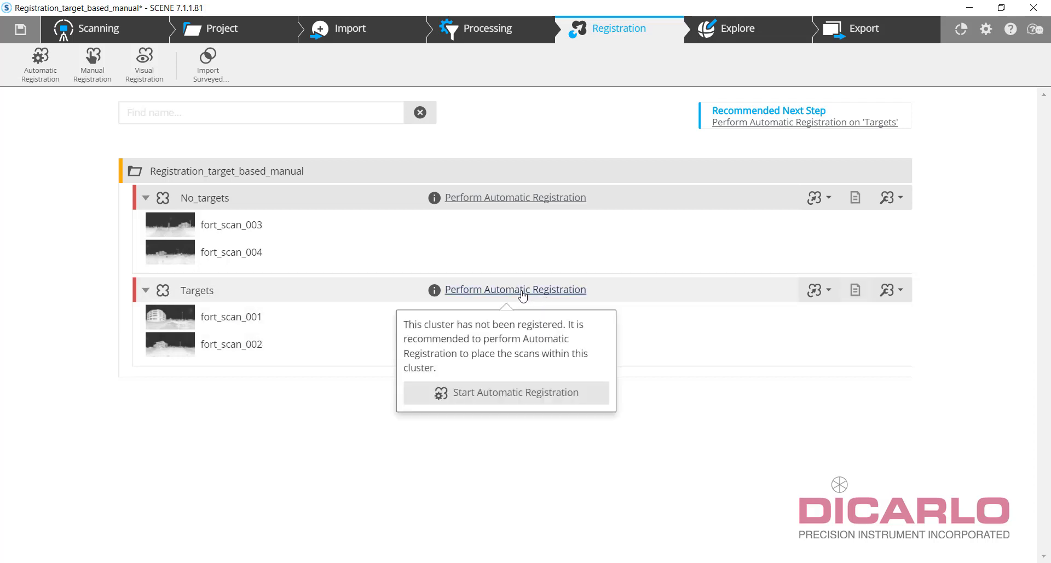
left_click(496, 393)
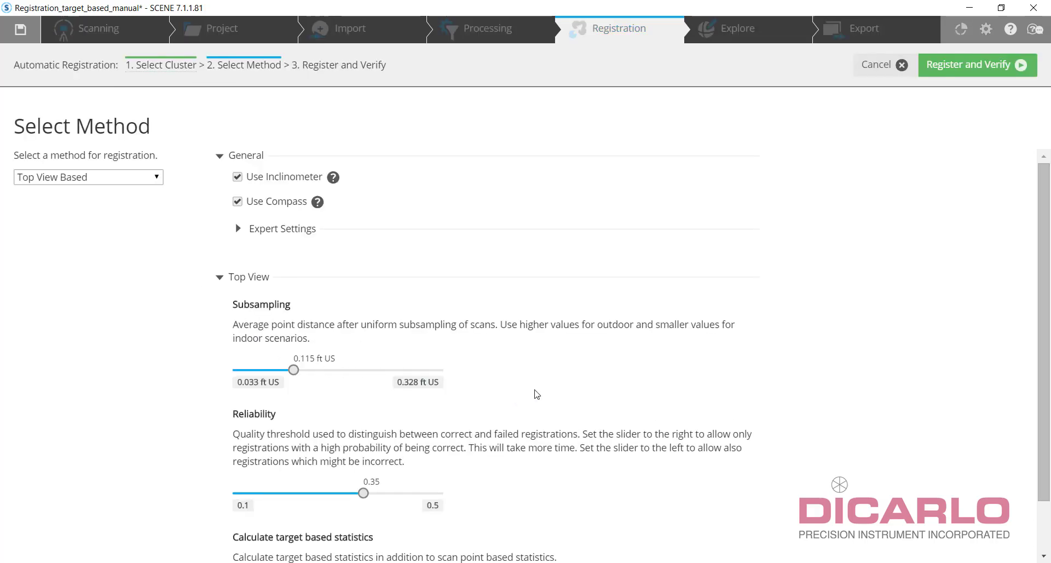
left_click(108, 175)
left_click(76, 193)
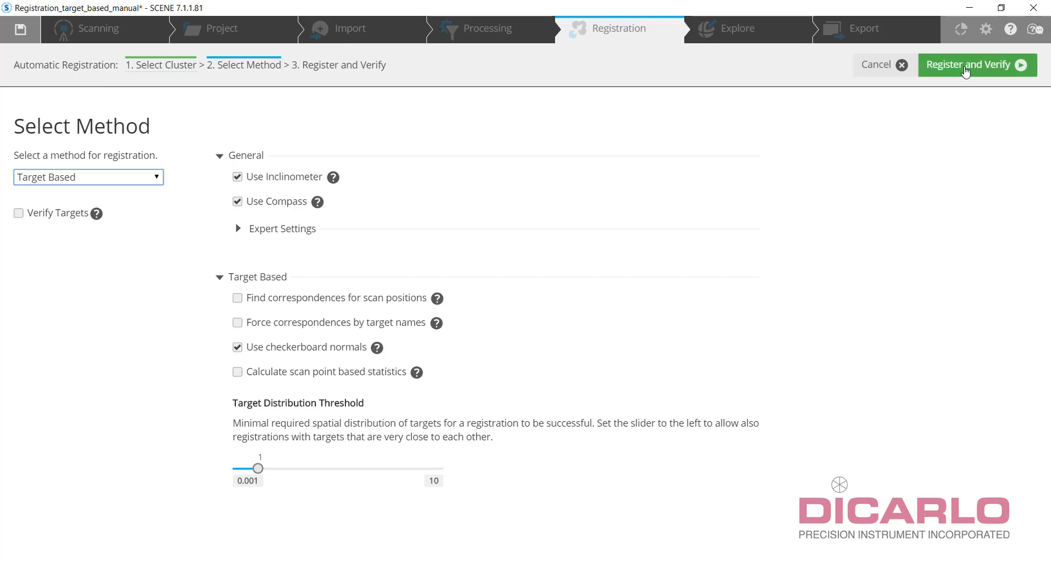
left_click(966, 67)
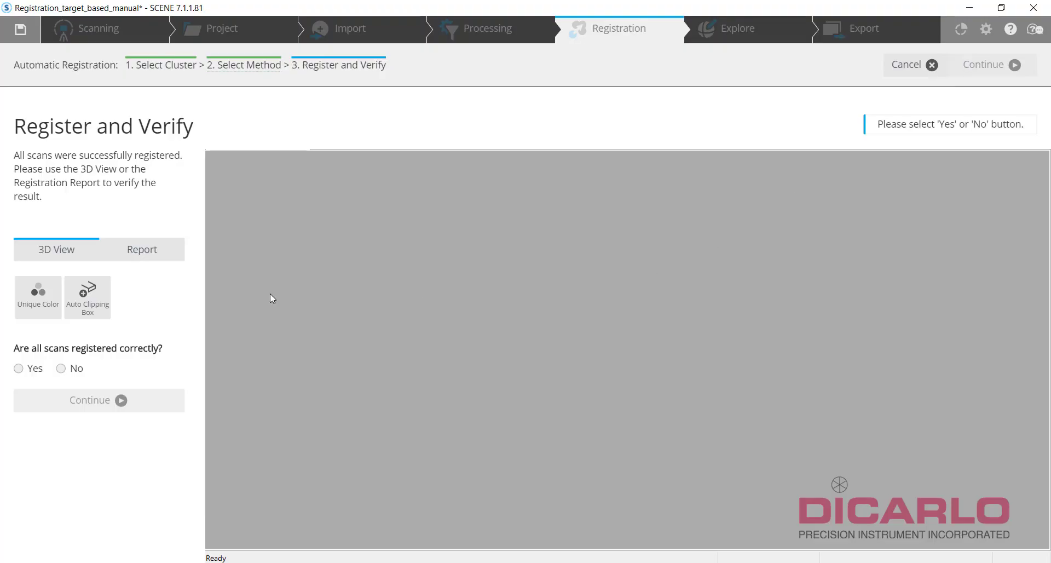
Step: Confirm the registration, review the Targets report (1.3 mm max error), finish and switch to Explore
left_click(19, 369)
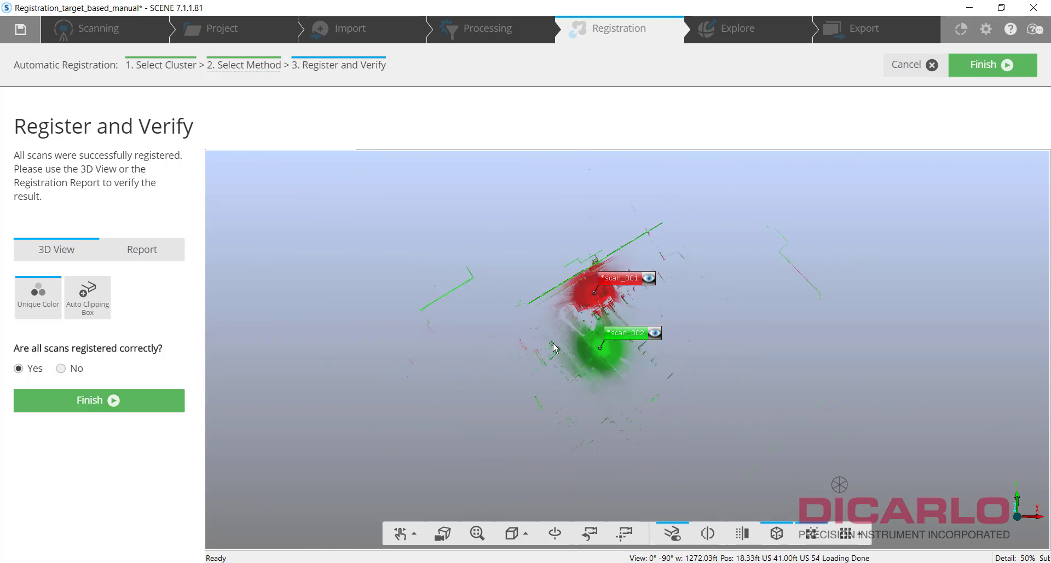
left_click(155, 249)
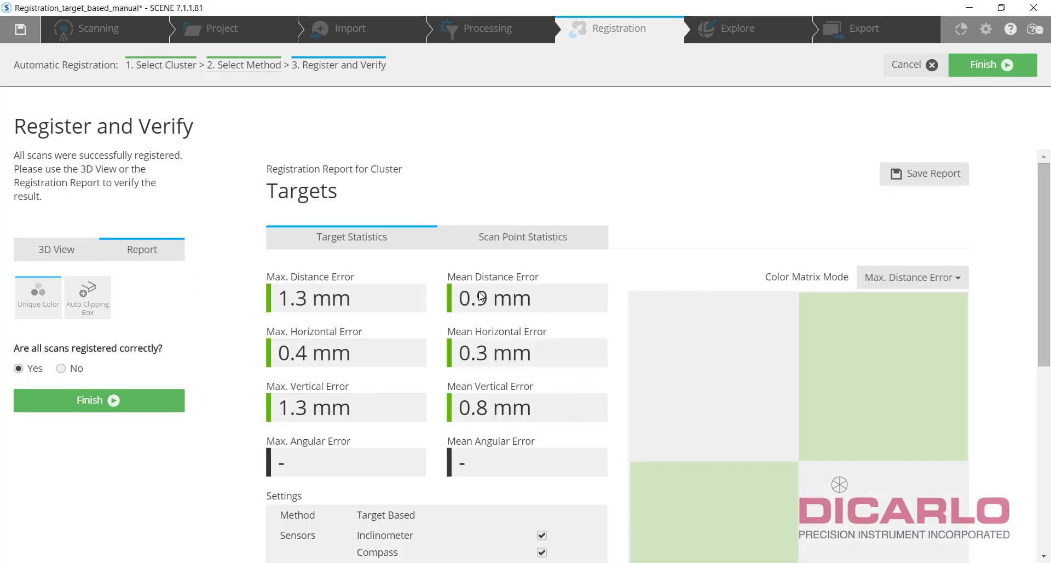
scroll(557, 274, "down", 3)
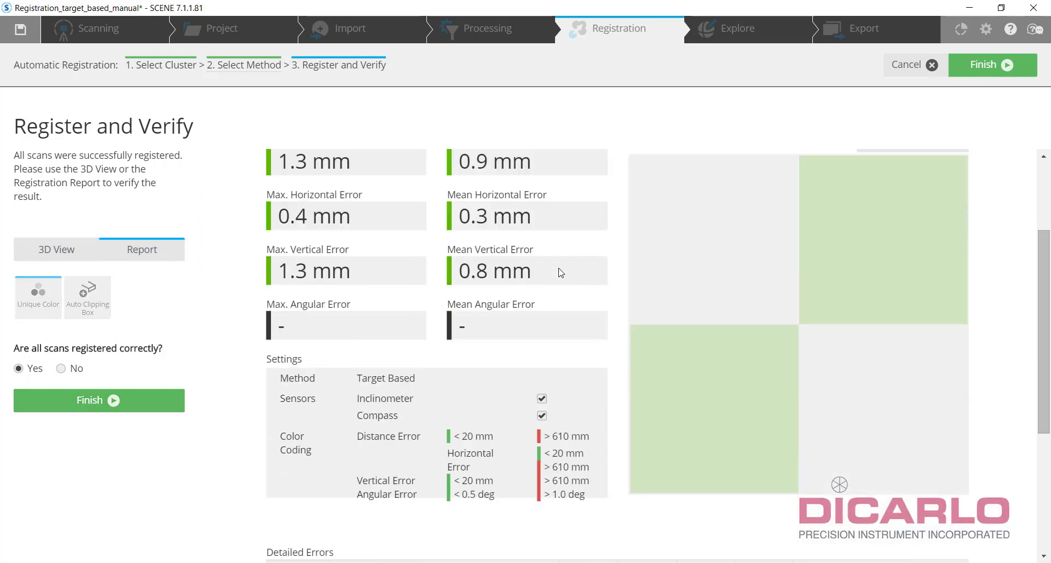
scroll(384, 258, "up", 3)
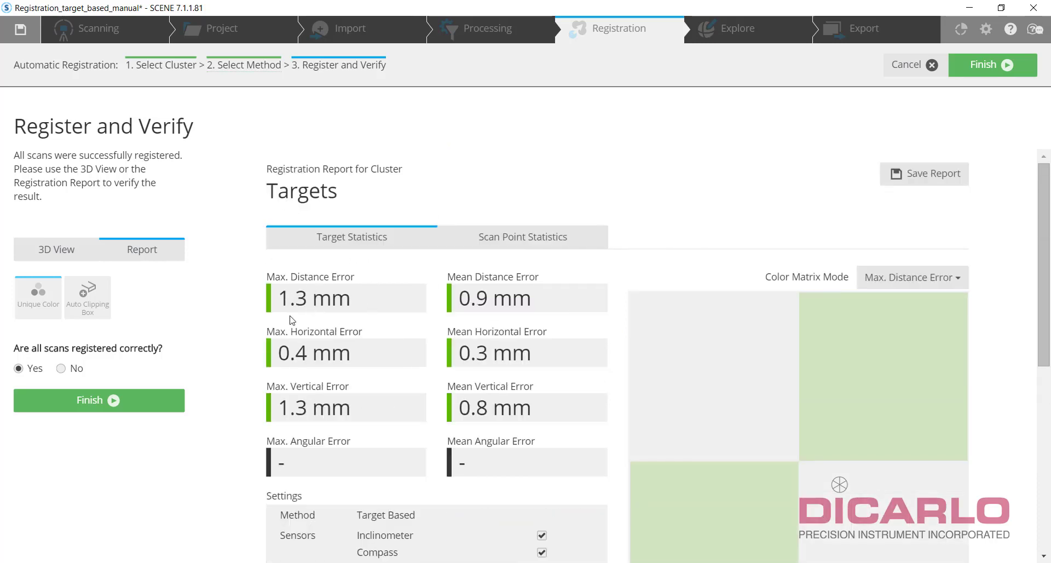
left_click(125, 405)
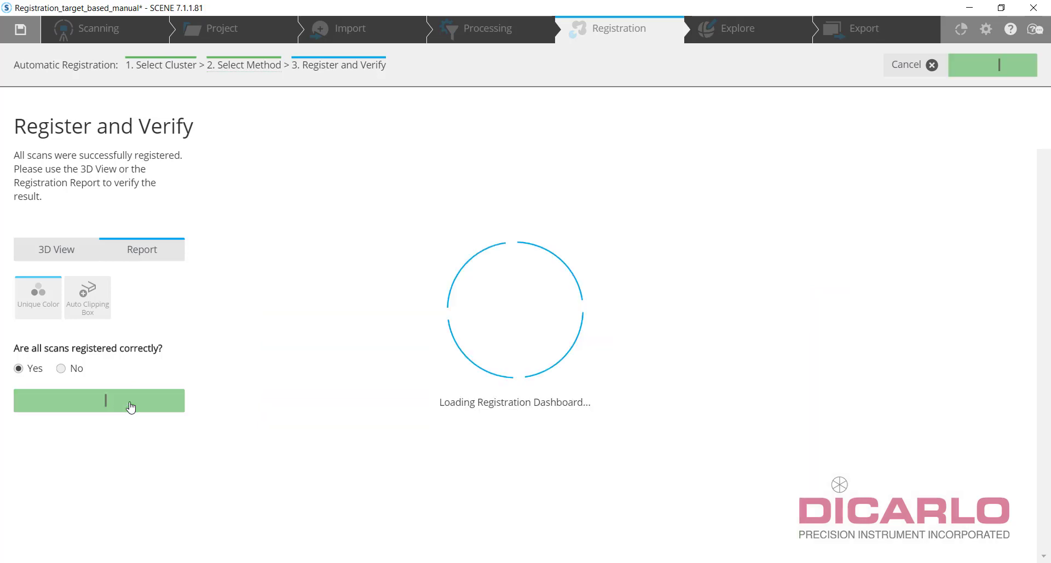
left_click(747, 32)
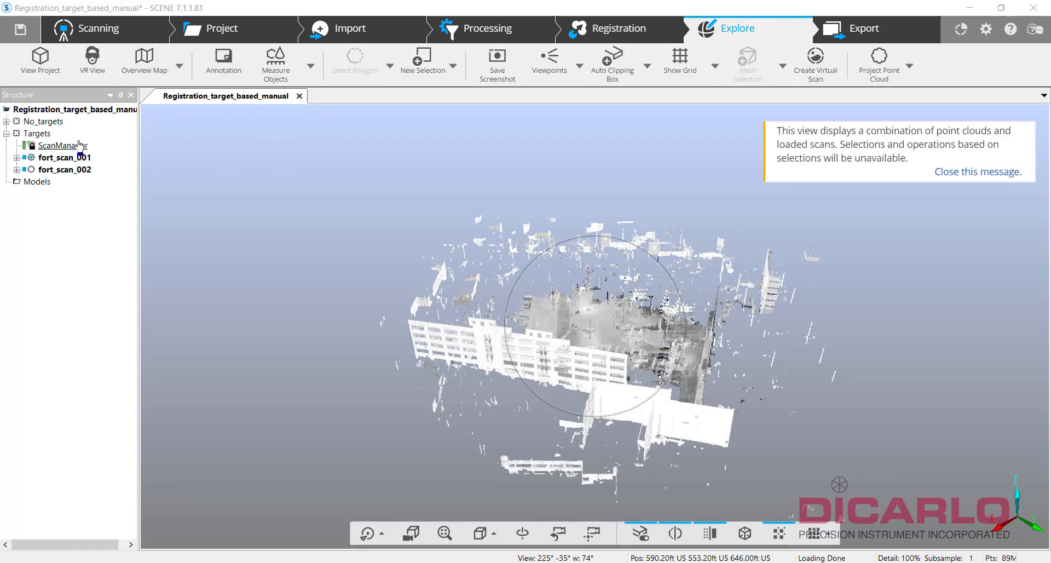
Step: Close the project view and open the Targets cluster in a 3D View, orbiting it
left_click(36, 135)
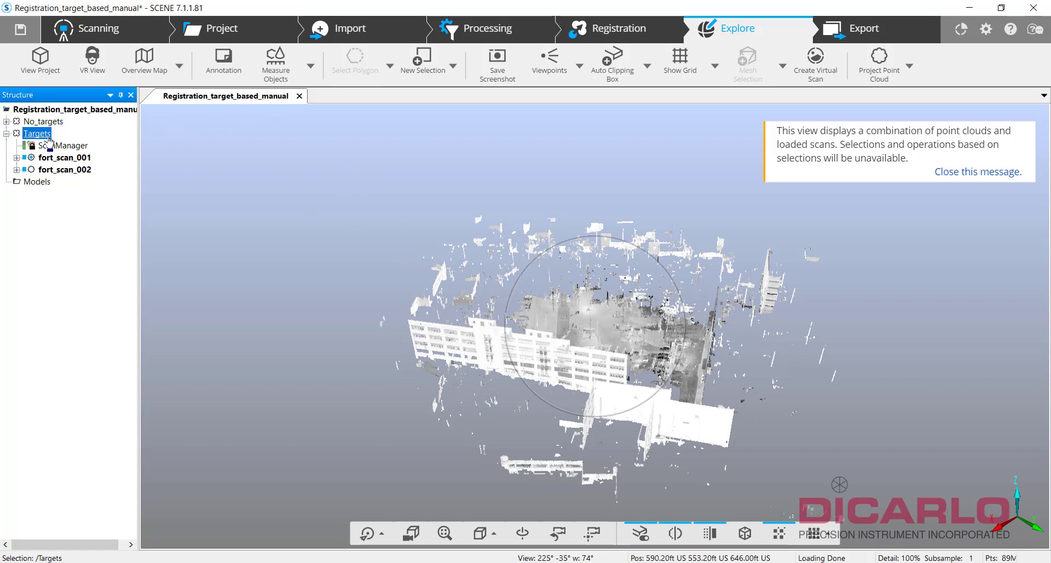
left_click(299, 97)
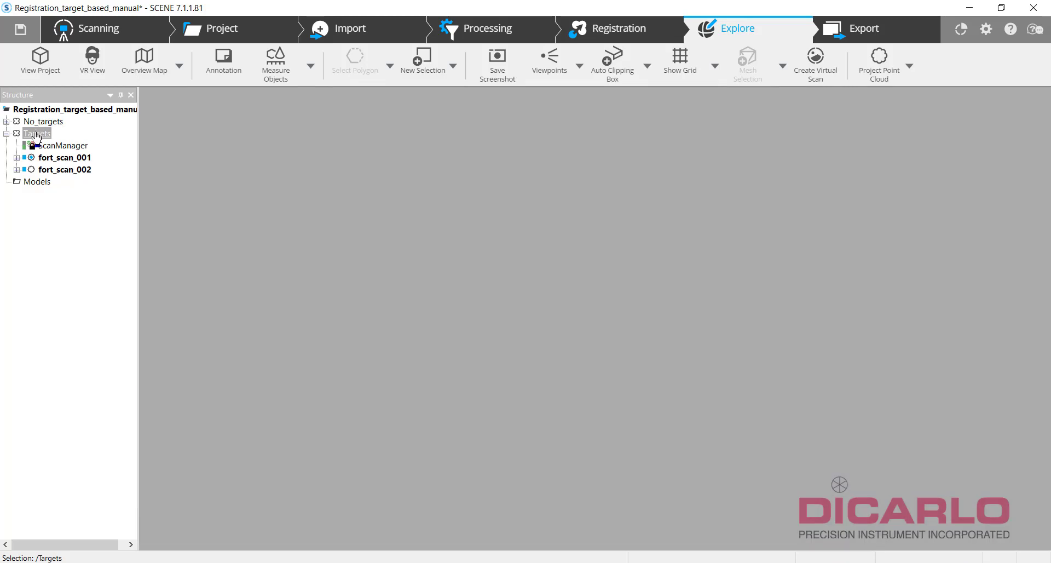
right_click(37, 136)
mouse_move(55, 139)
left_click(235, 140)
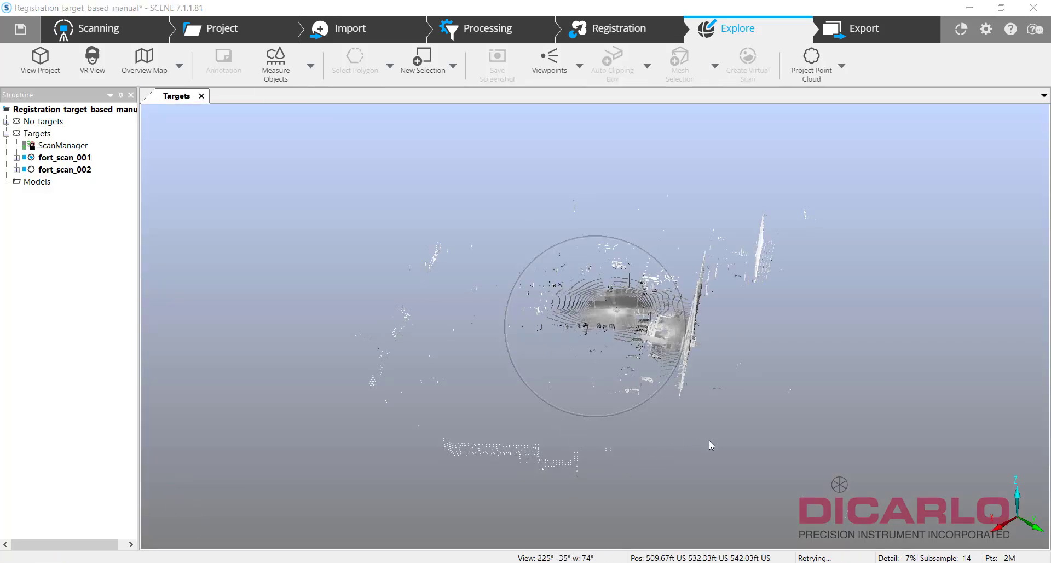
left_click_drag(880, 414, 743, 390)
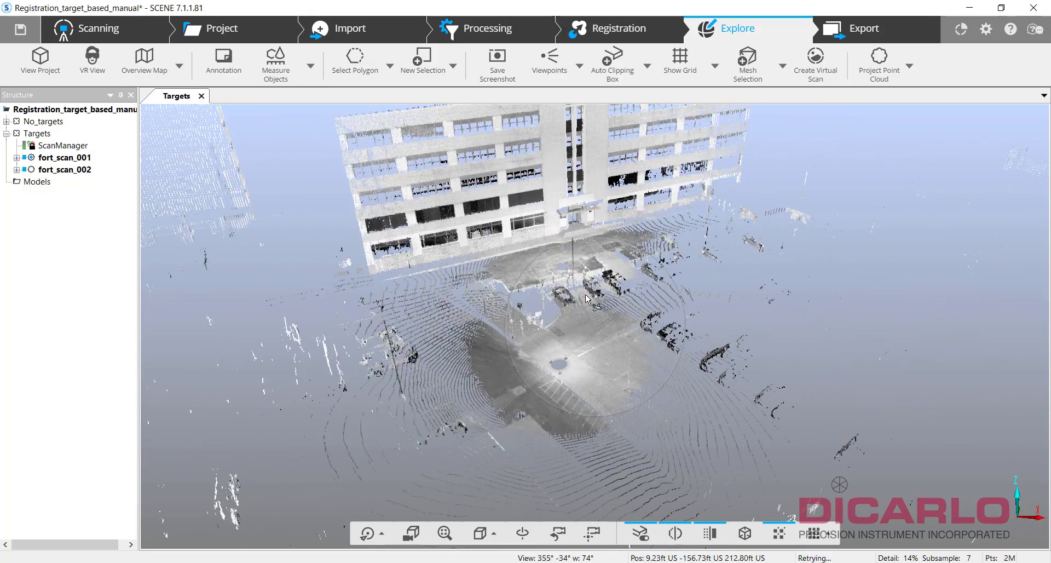
Step: Highlight fort_scan_001 and fort_scan_002 in the Targets point cloud
left_click(49, 157)
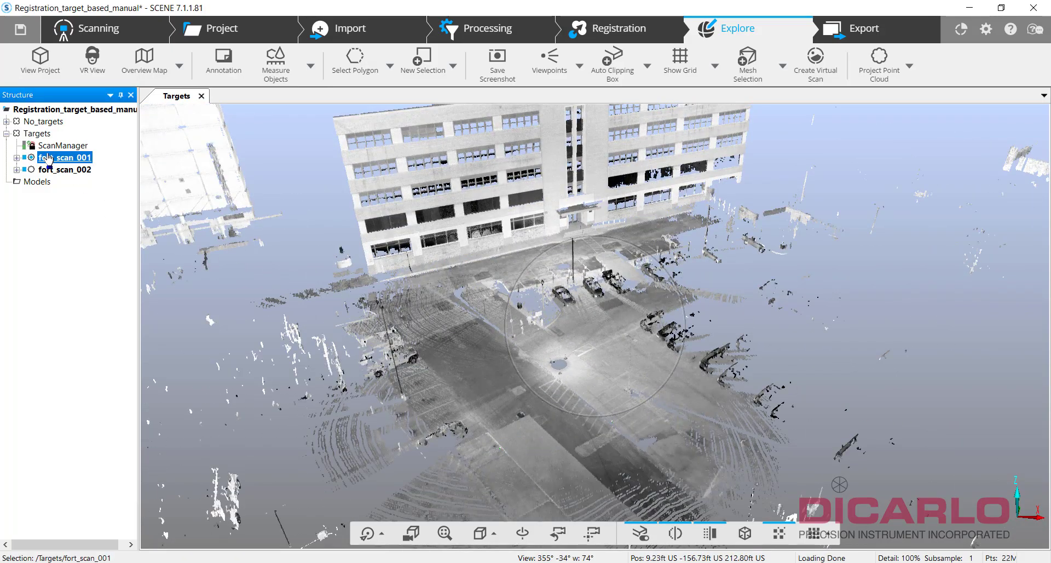
left_click(397, 215)
left_click(73, 171)
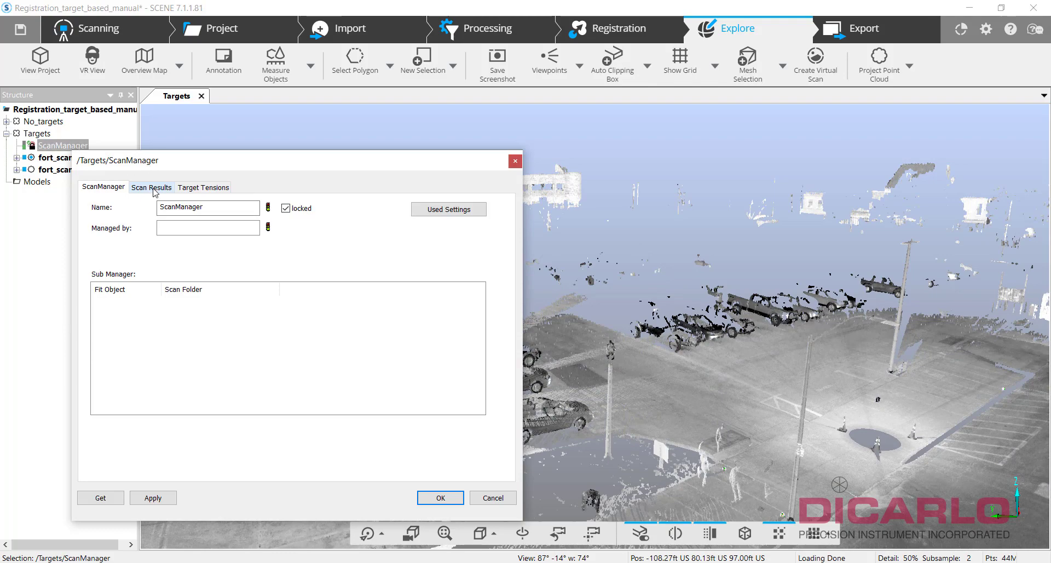
Step: Check the ScanManager's Target Tensions (0.89 mm mean, 1.28 mm max), then close the dialog
left_click(153, 189)
left_click(189, 188)
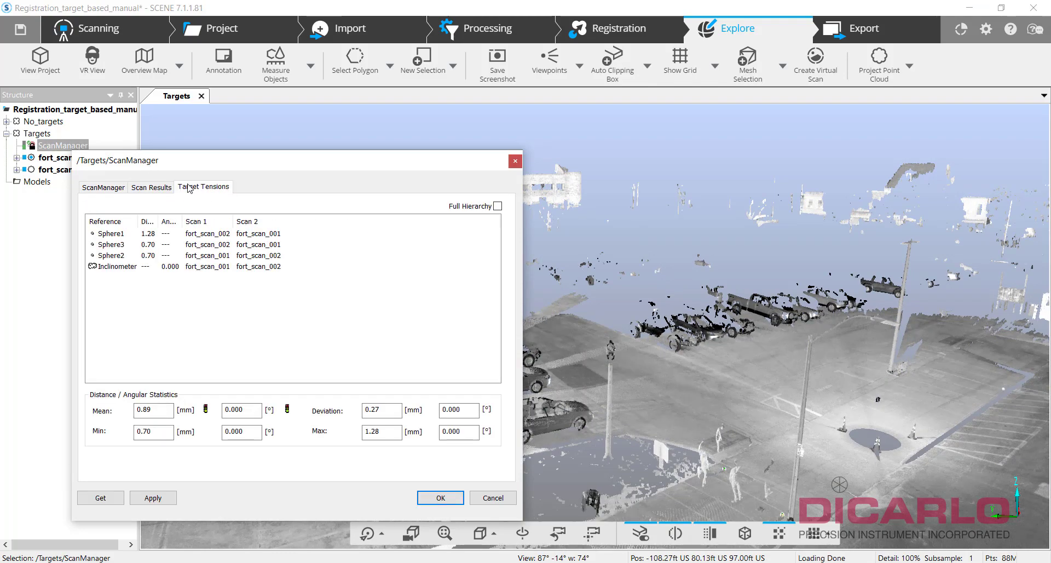
double_click(158, 221)
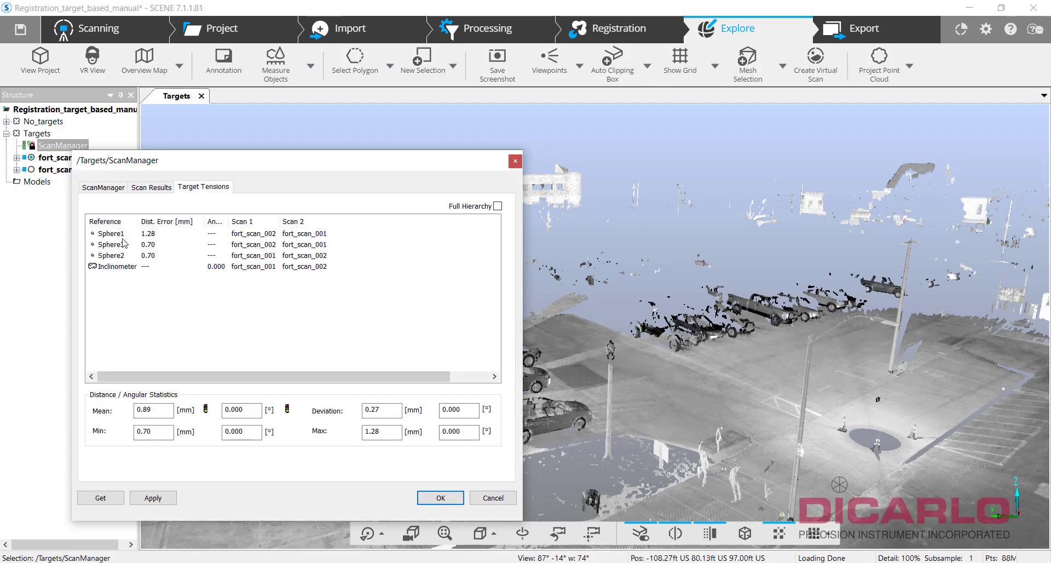
left_click_drag(360, 169, 740, 162)
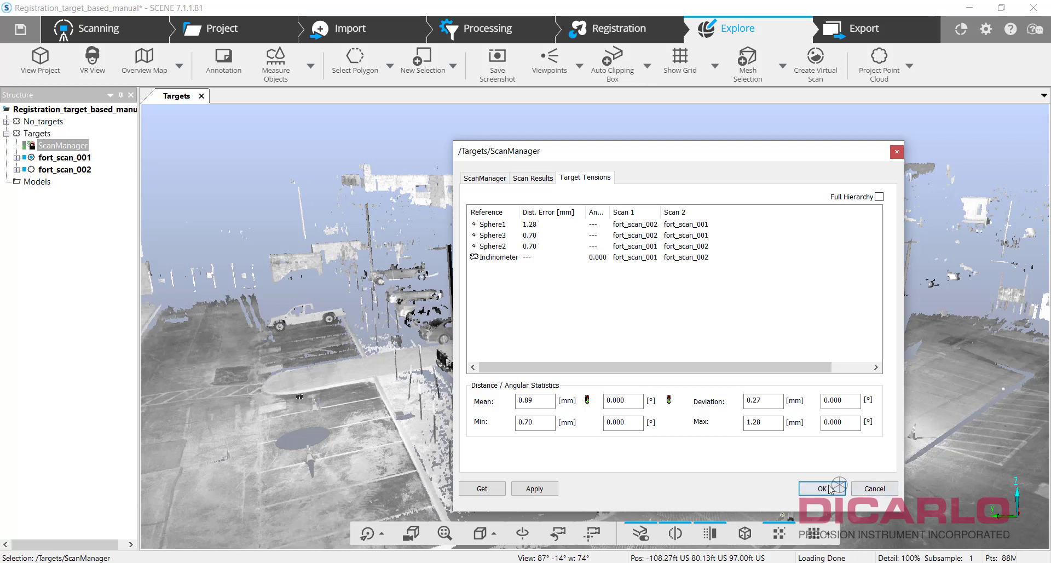
left_click(823, 488)
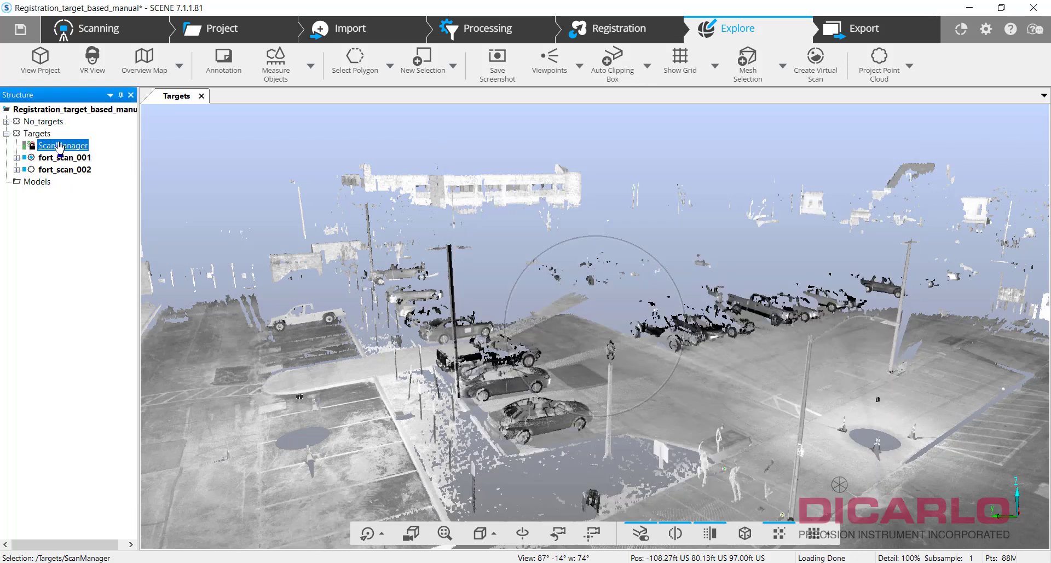
Step: Close the Targets view and open the No_targets cluster in a 3D View
left_click(6, 133)
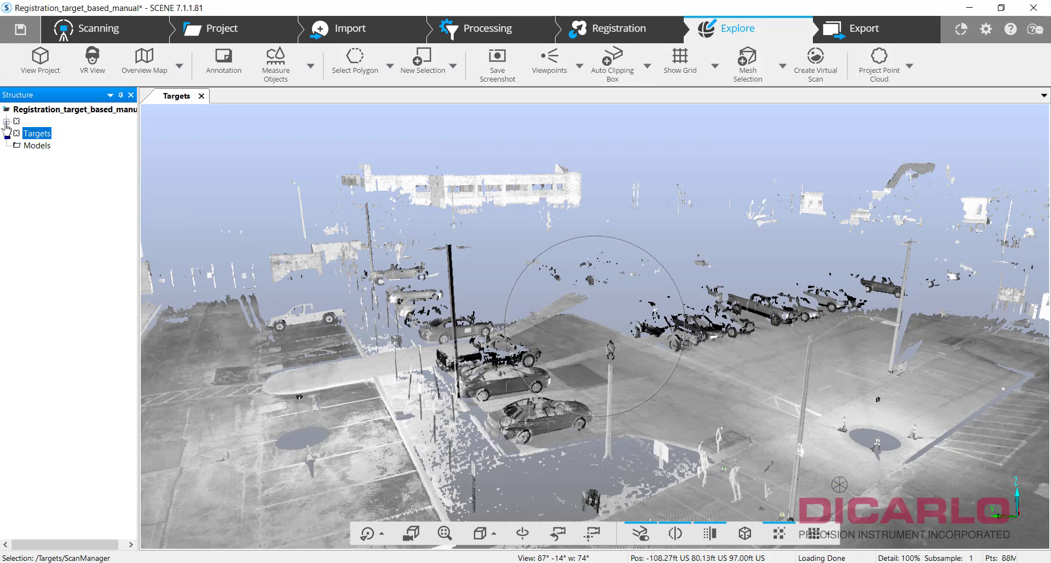
left_click(6, 121)
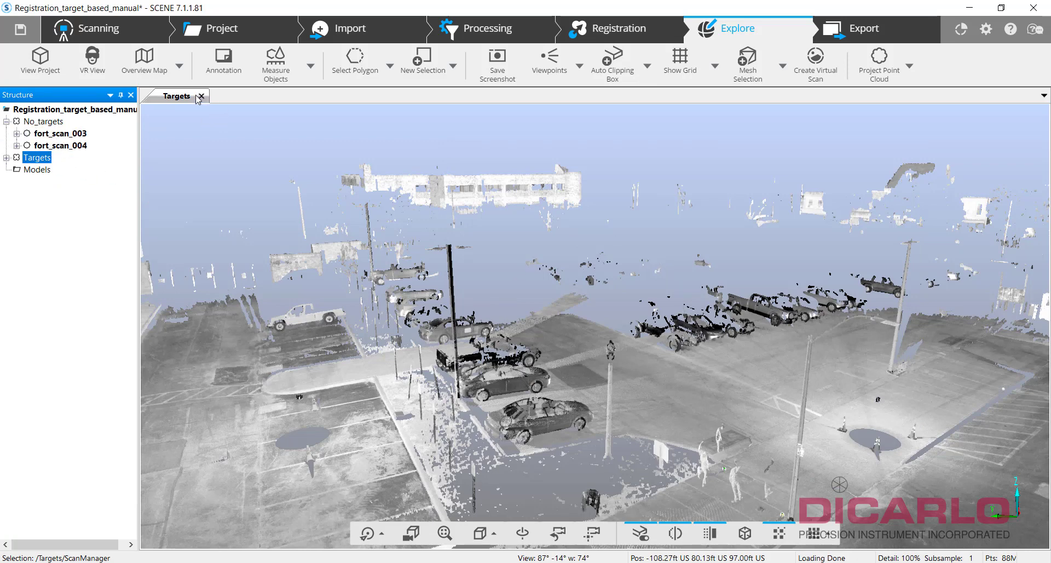
left_click(201, 97)
right_click(43, 123)
mouse_move(132, 129)
left_click(209, 132)
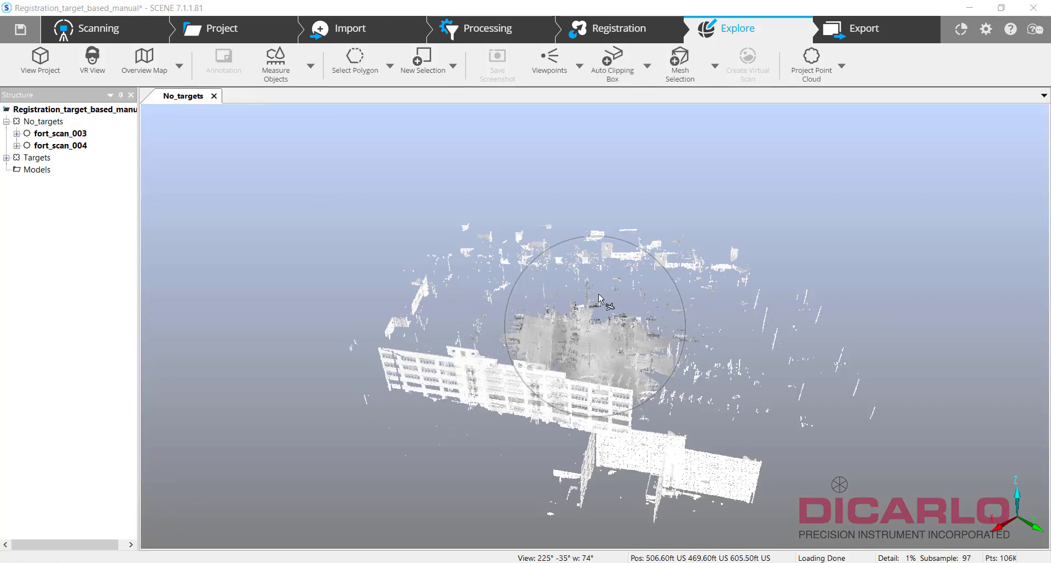
Step: Orbit the cloud, highlight fort_scan_003 and fort_scan_004, then close the No_targets view
left_click_drag(794, 425, 539, 410)
left_click(61, 134)
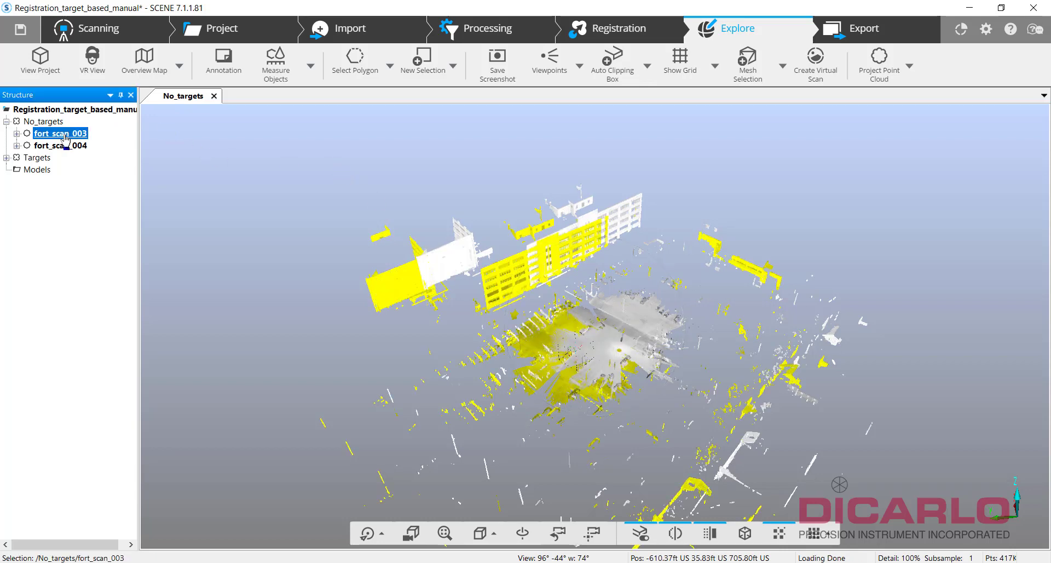
left_click(60, 146)
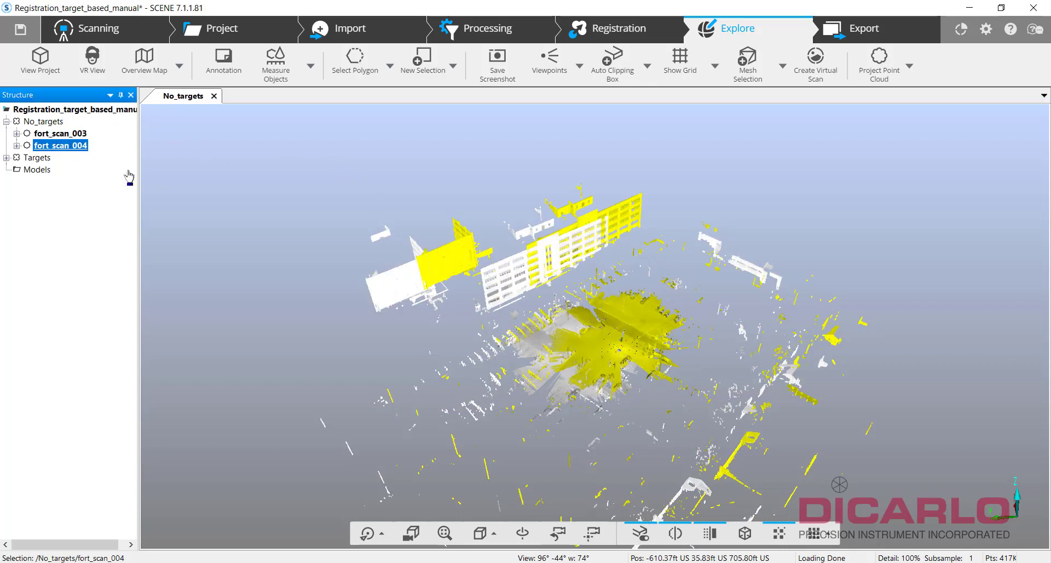
left_click(739, 367)
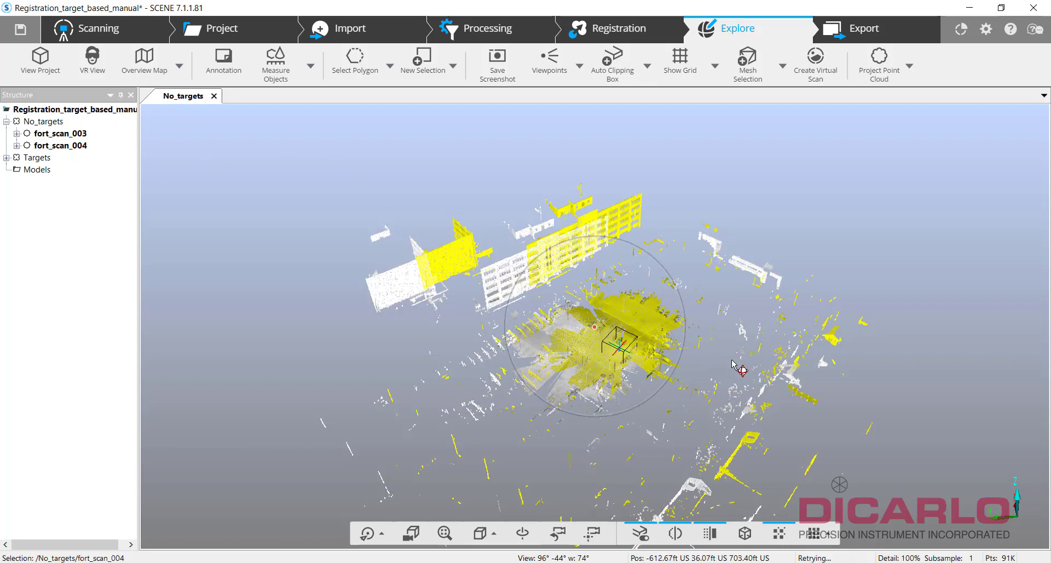
left_click(213, 96)
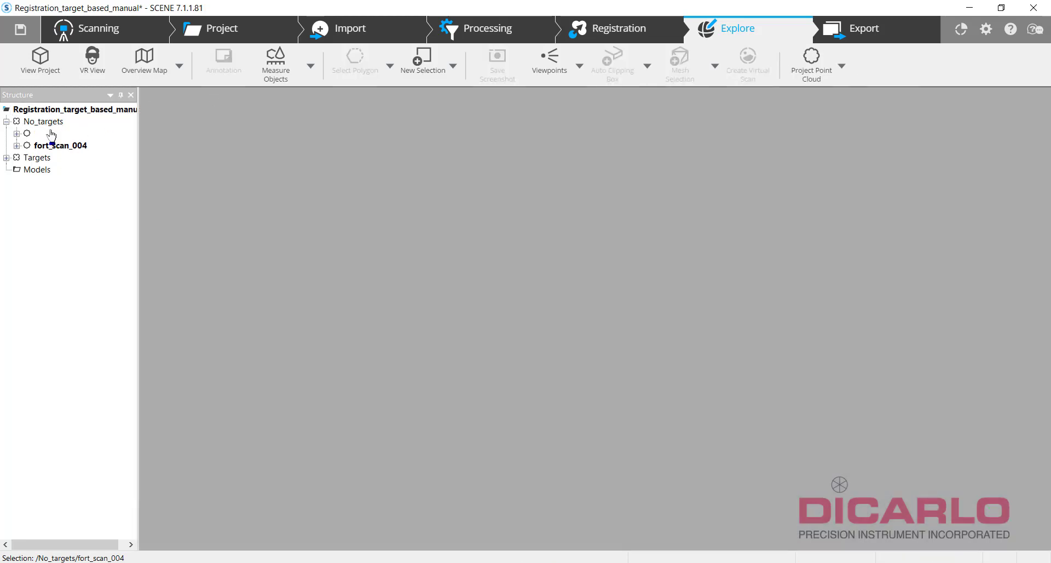
Step: Run automatic registration of No_targets using the Top View and Cloud to Cloud method
left_click(37, 123)
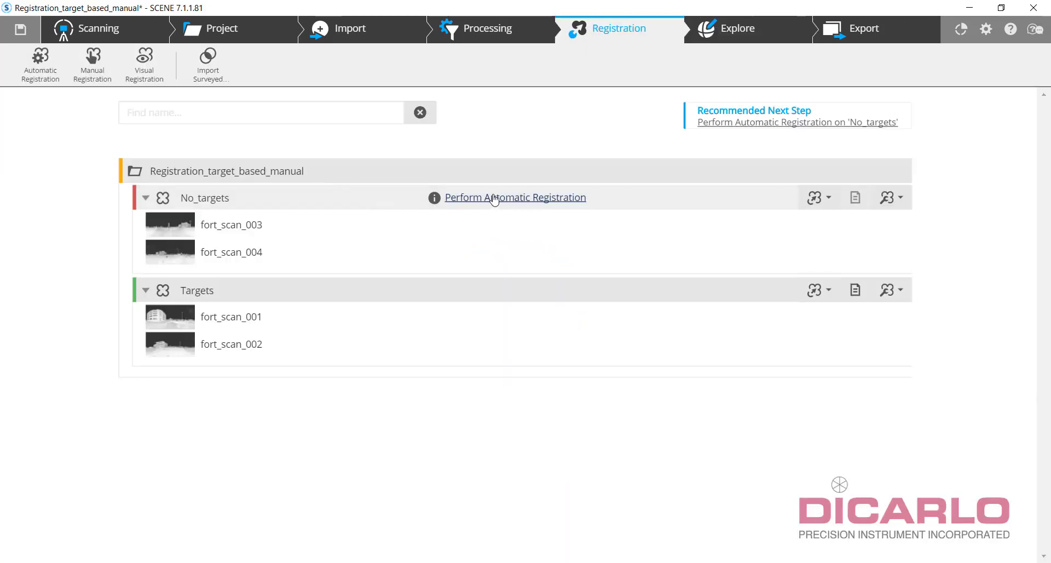
left_click(494, 198)
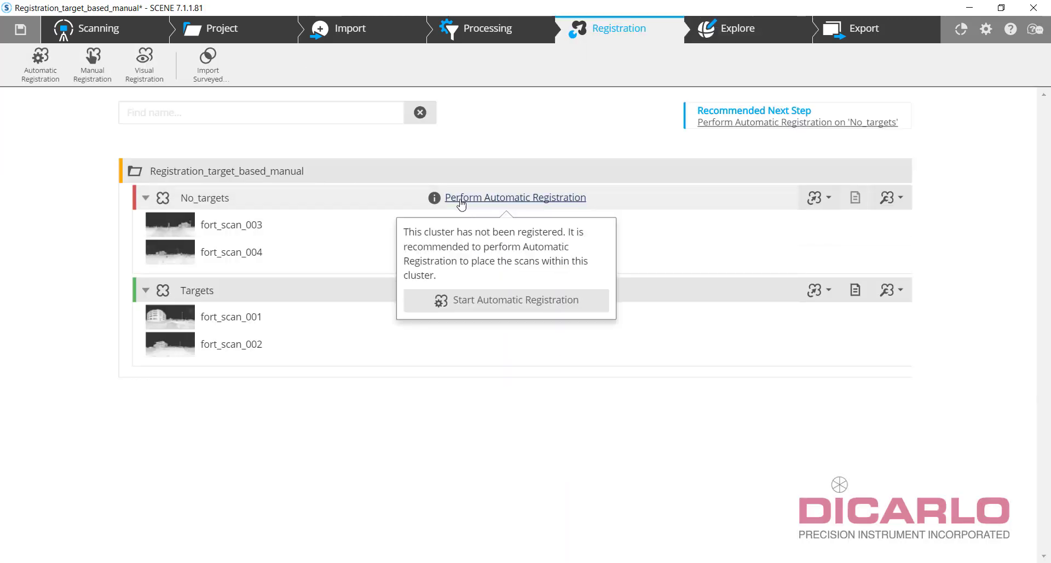
left_click(506, 300)
left_click(93, 178)
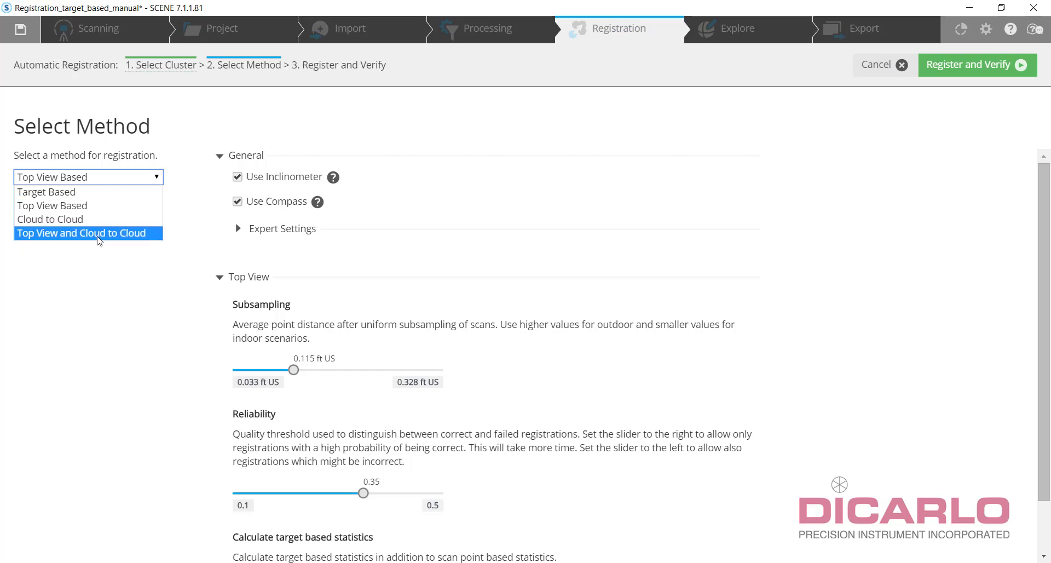
left_click(66, 234)
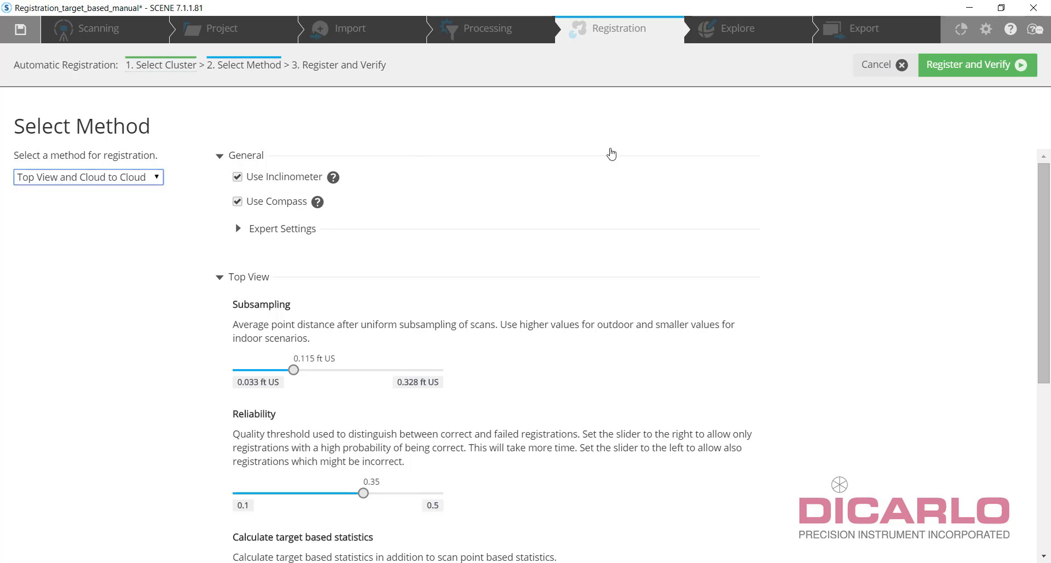
left_click(978, 70)
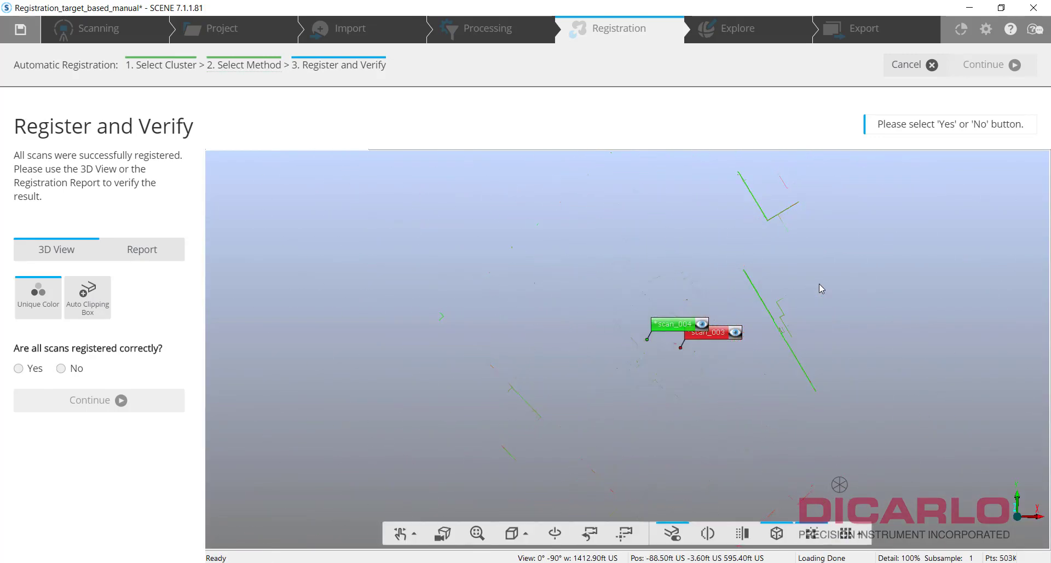
Step: Review the No_targets report (1.9 mm max point error, 77.7 % overlap) and accept it
left_click(141, 252)
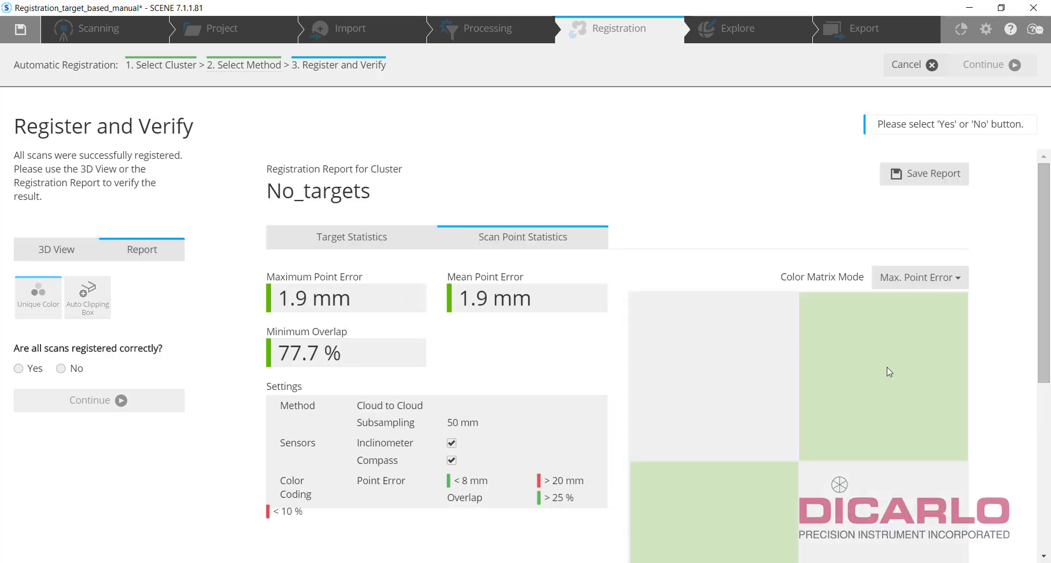
scroll(499, 336, "down", 2)
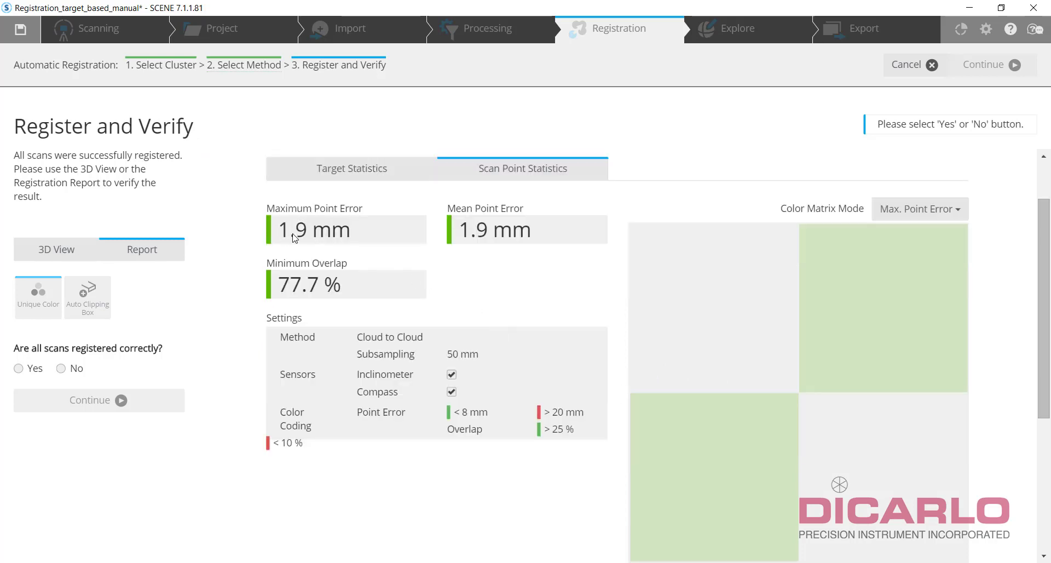
scroll(531, 364, "down", 7)
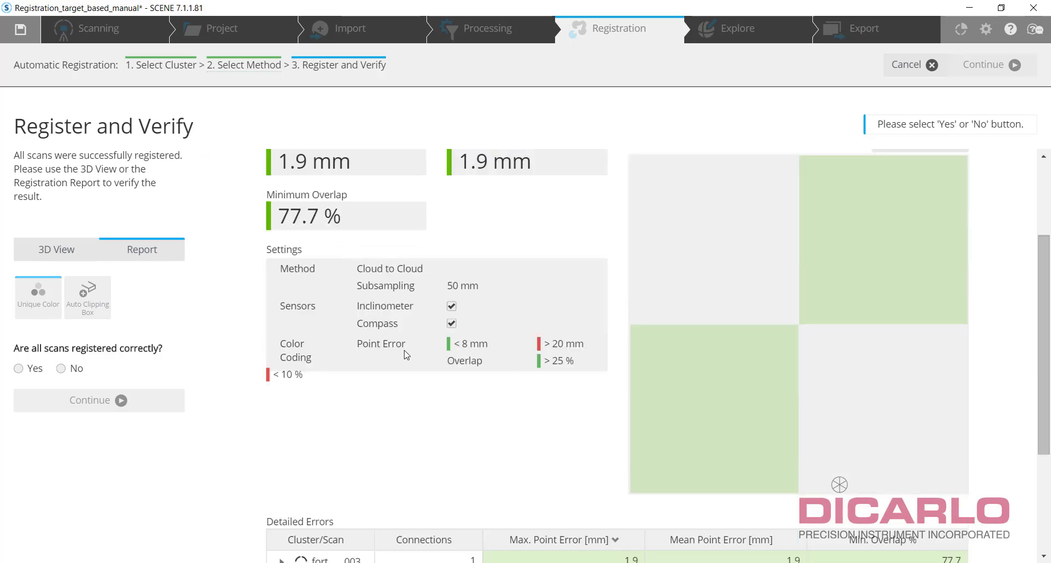
left_click(19, 369)
left_click(100, 401)
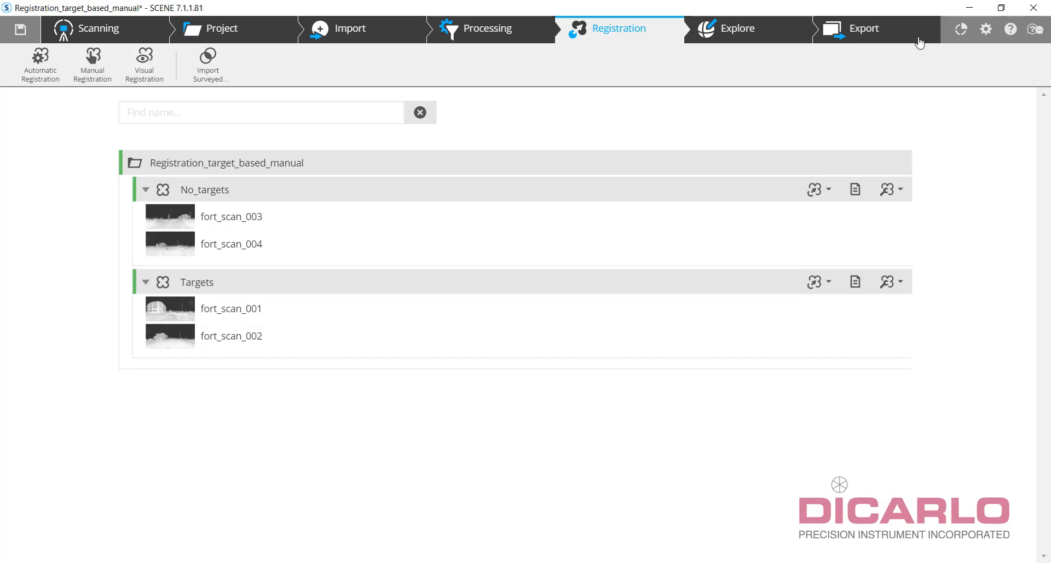
Step: Open a 3D view of the No_targets cluster in Explore
left_click(728, 32)
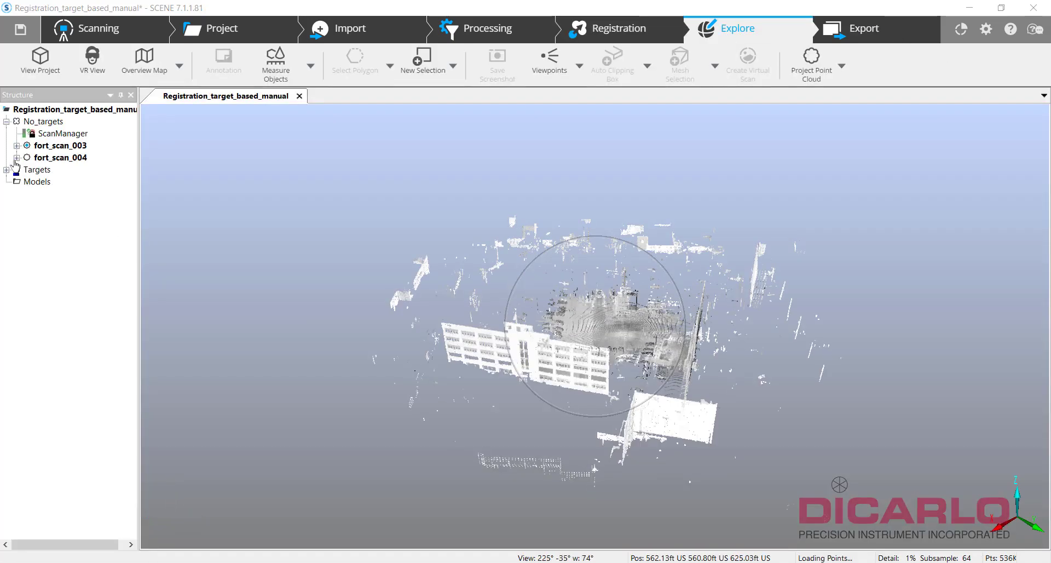
double_click(38, 171)
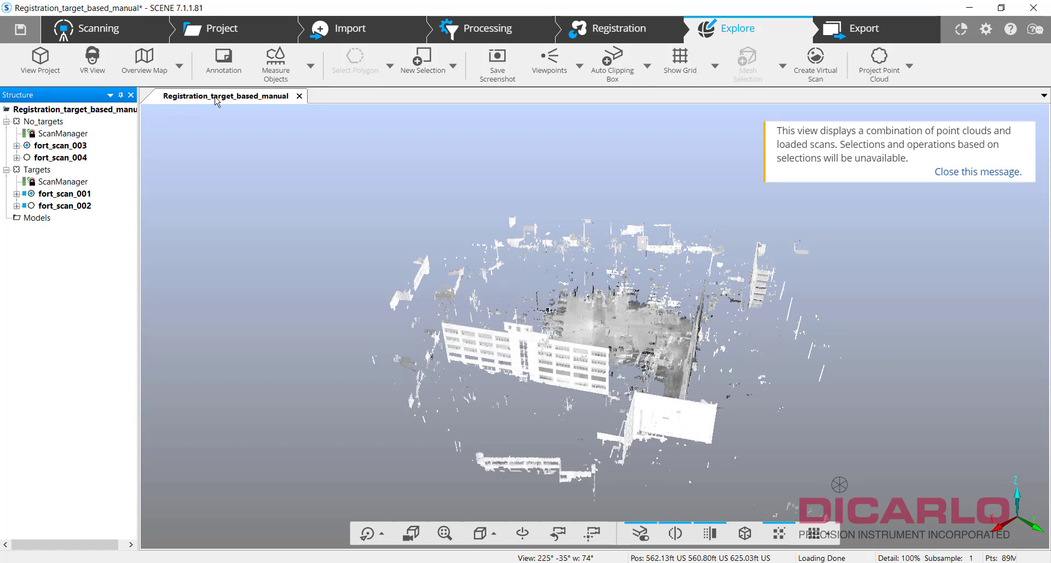
left_click(300, 96)
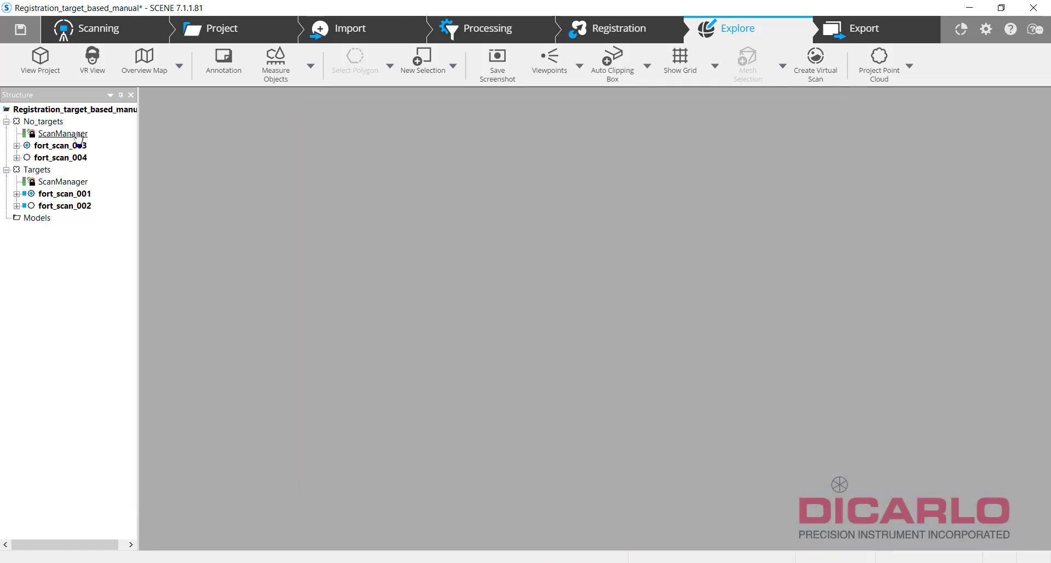
right_click(44, 125)
mouse_move(97, 133)
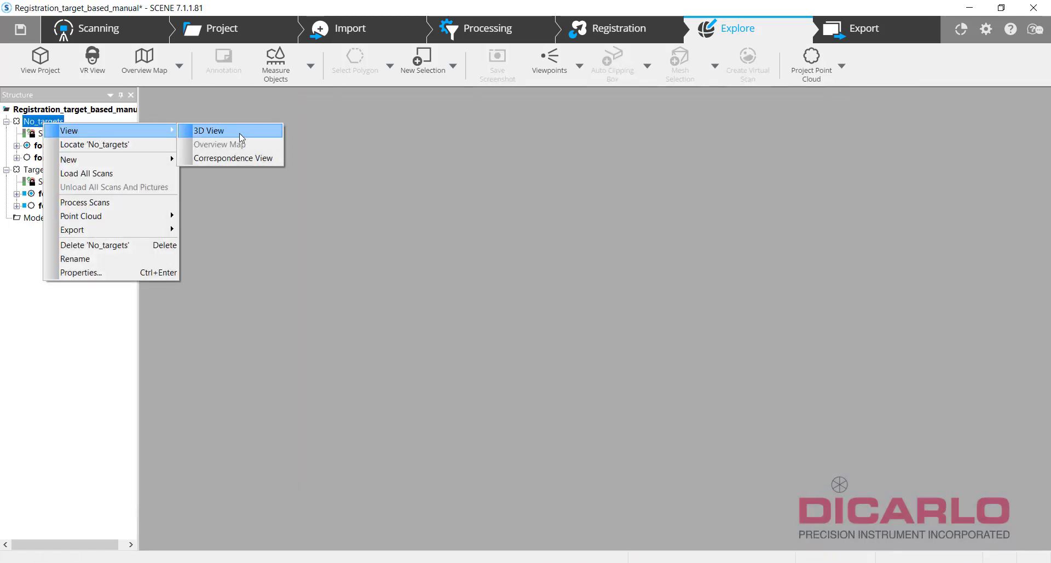
left_click(209, 131)
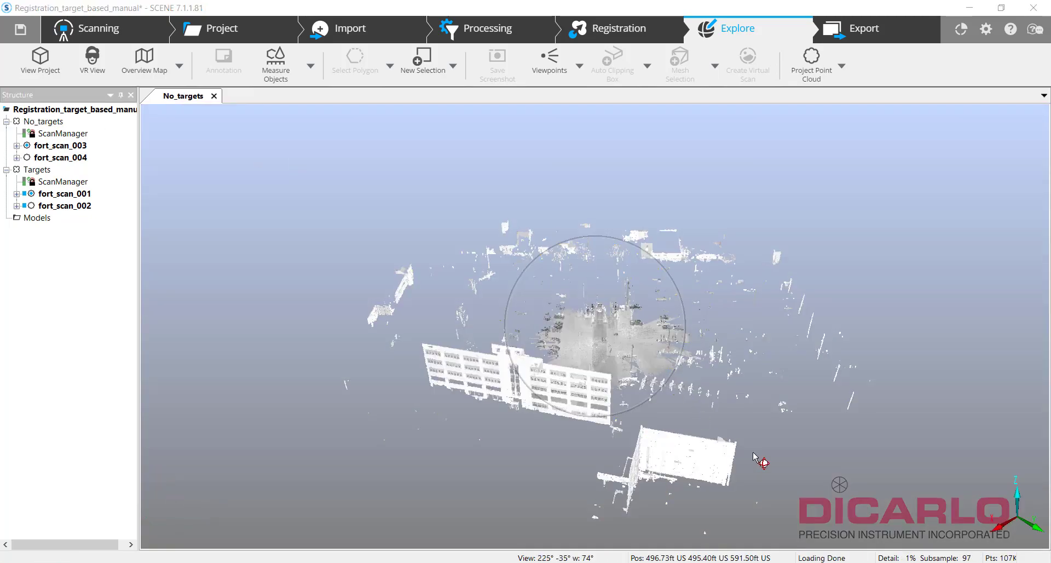
Step: Inspect fort_scan_003 and fort_scan_004 in 3D, then show the No_targets ScanManager properties
left_click_drag(754, 455, 687, 378)
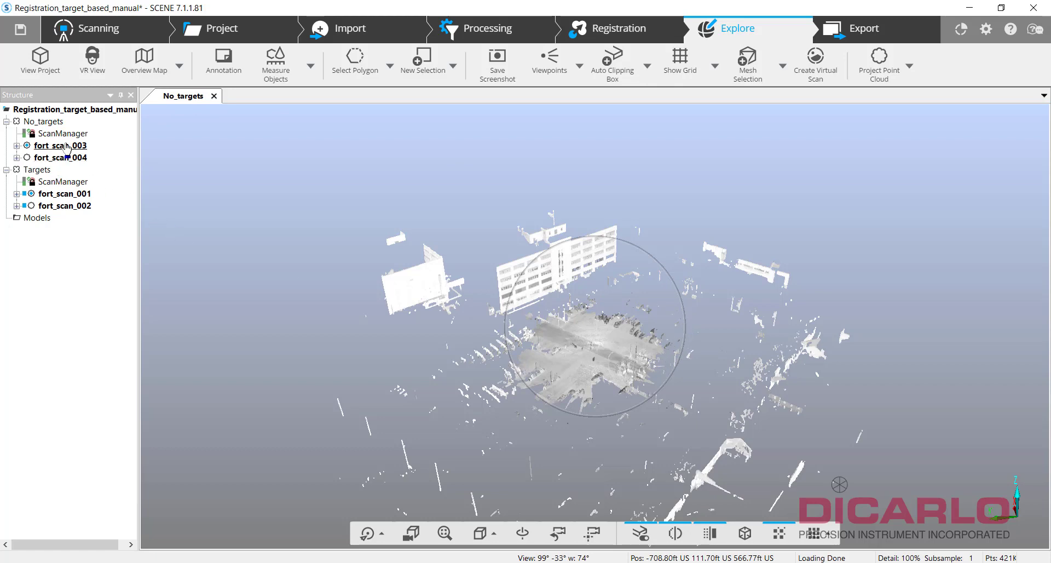
left_click(66, 146)
left_click(66, 158)
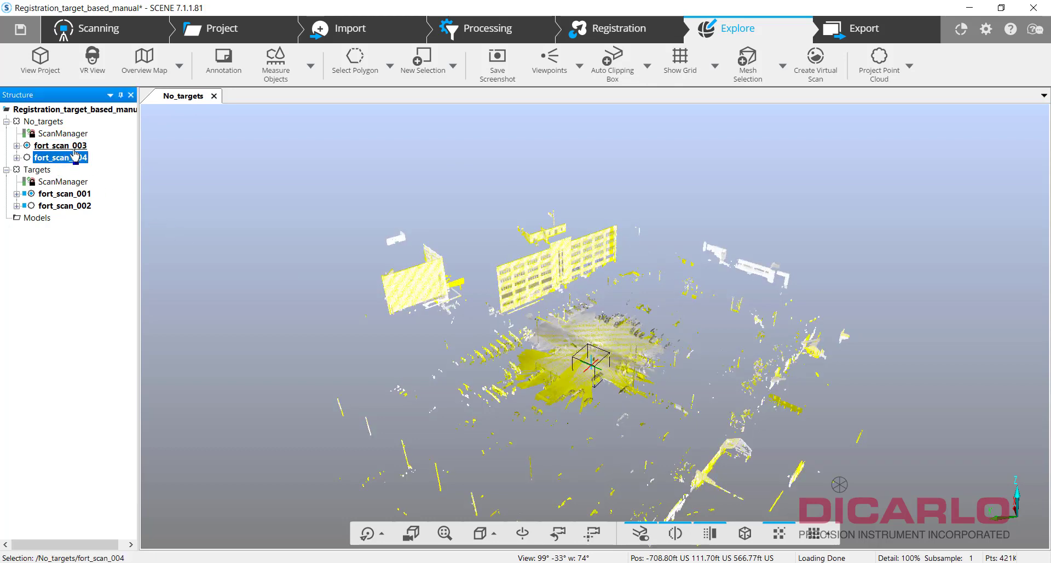
left_click(74, 146)
left_click_drag(590, 376, 600, 355)
scroll(693, 436, "up", 10)
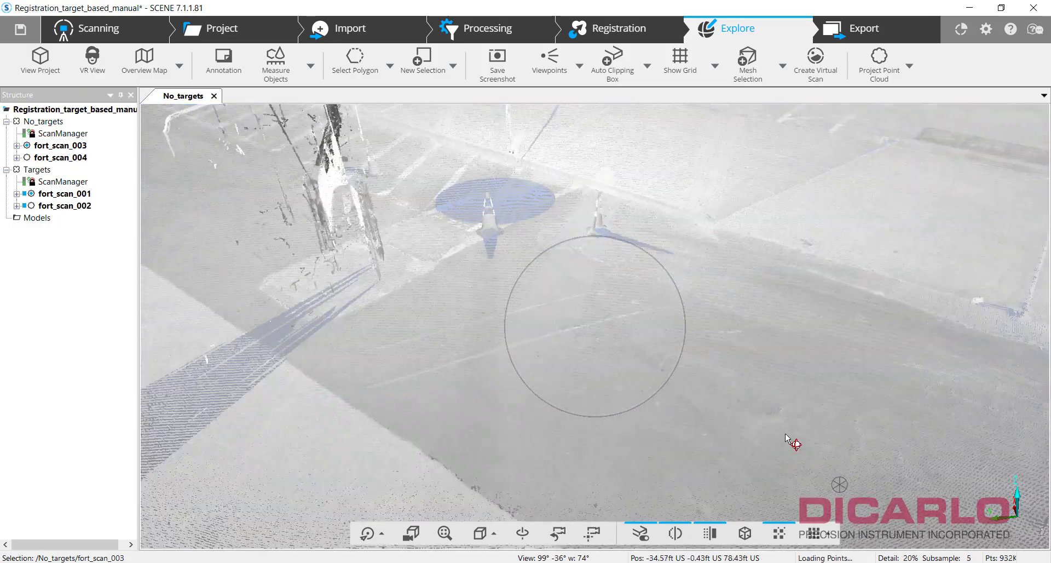
left_click_drag(787, 438, 697, 399)
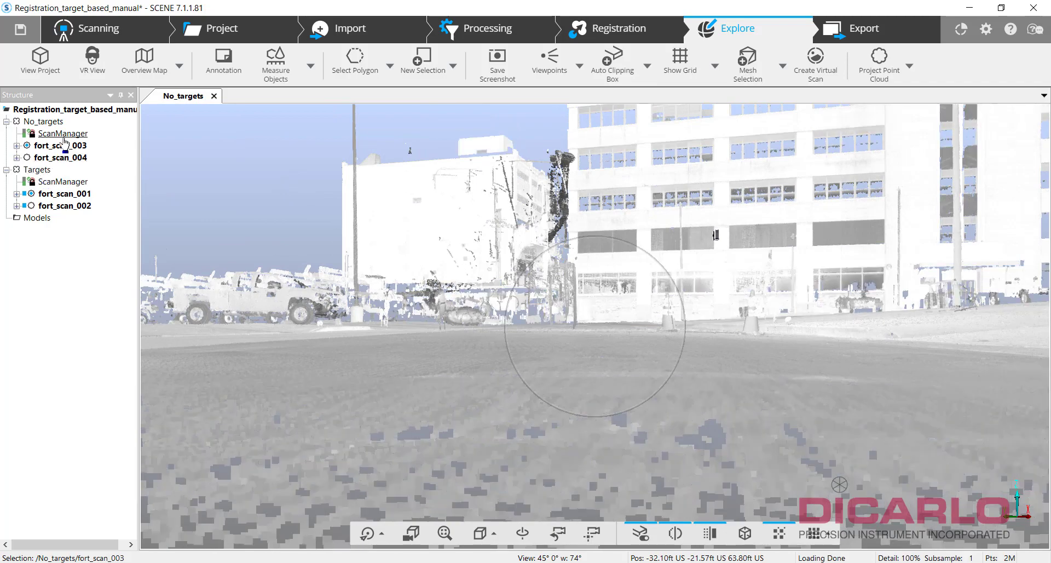
left_click(64, 134)
double_click(64, 133)
Step: Read the scan point tensions (mean 1.936 mm, 78.5 % under 4 mm), then close the ScanManager dialog
left_click(212, 175)
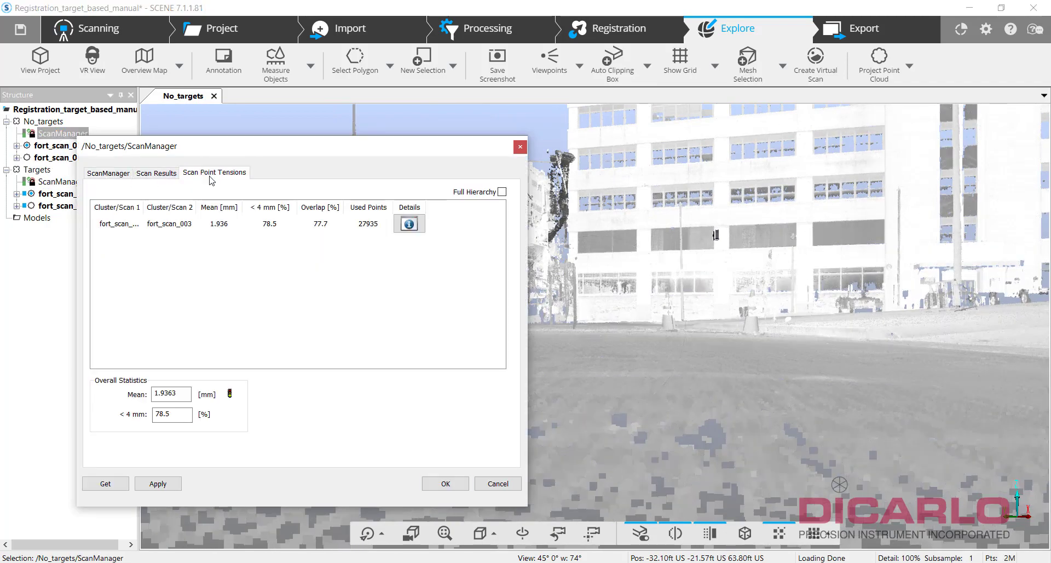
left_click_drag(144, 207, 275, 207)
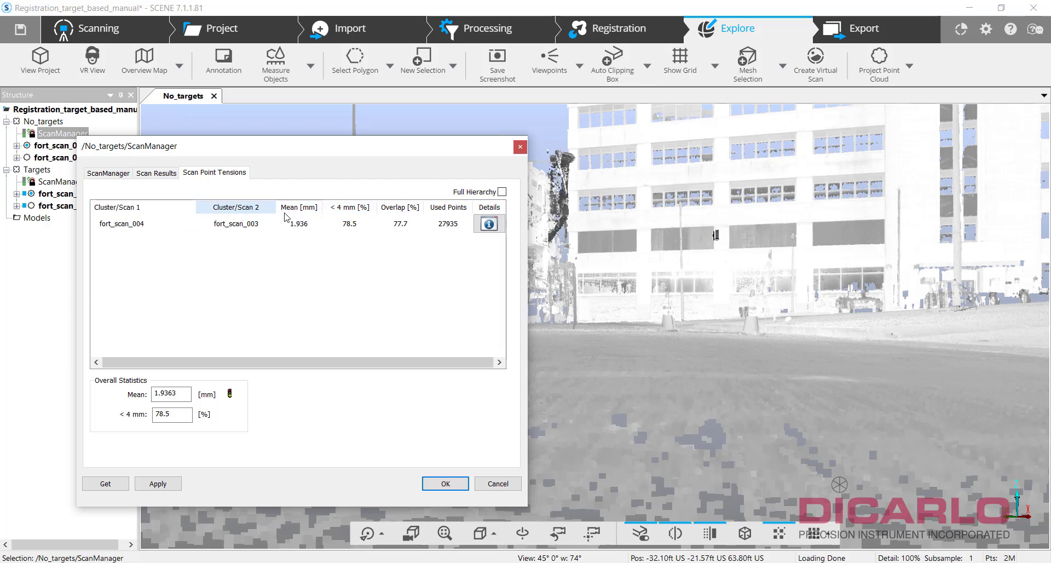
left_click(164, 174)
left_click(225, 174)
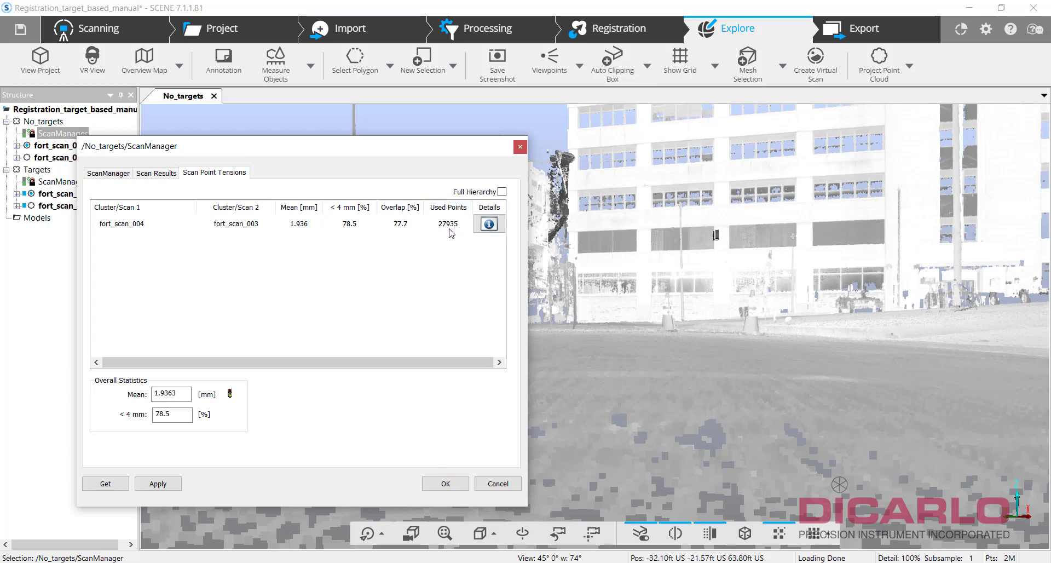
left_click(520, 147)
left_click_drag(664, 340, 576, 377)
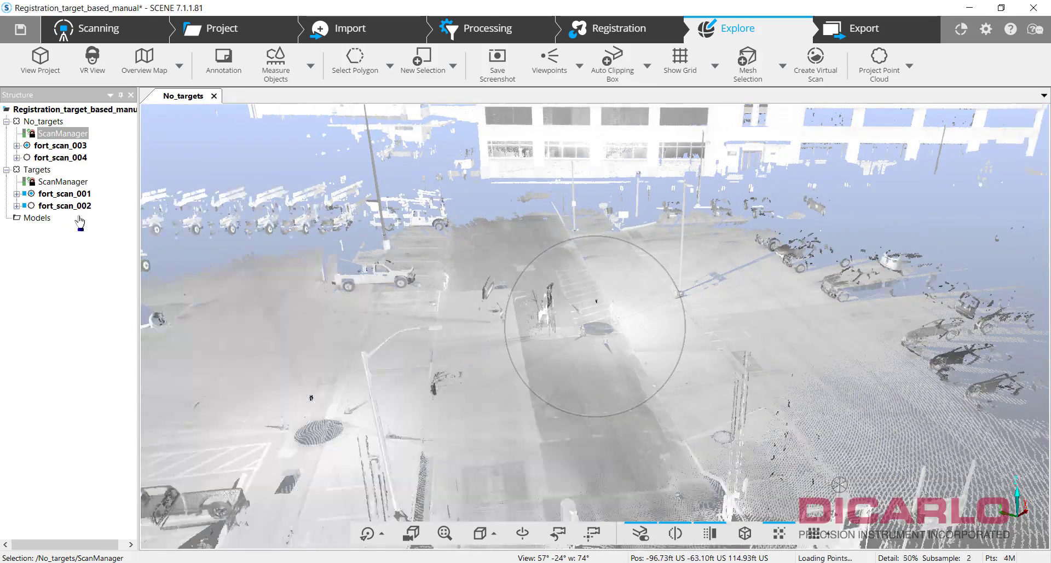
Step: Collapse the No_targets and Targets clusters and close the No_targets 3D view
left_click(44, 121)
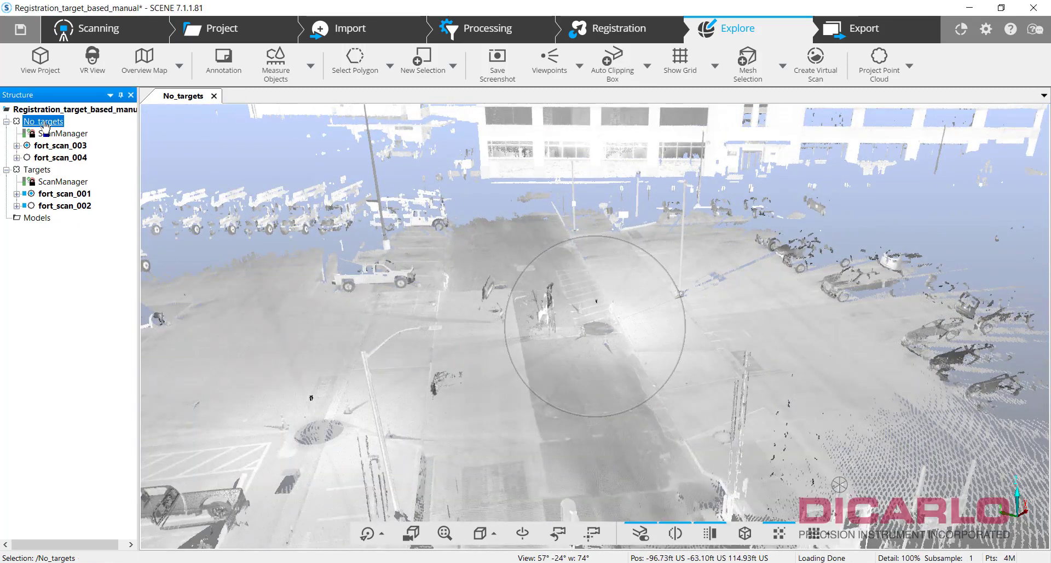
left_click(6, 121)
left_click(6, 133)
left_click(37, 135, "ctrl")
left_click(37, 135)
left_click(44, 121)
left_click(38, 134)
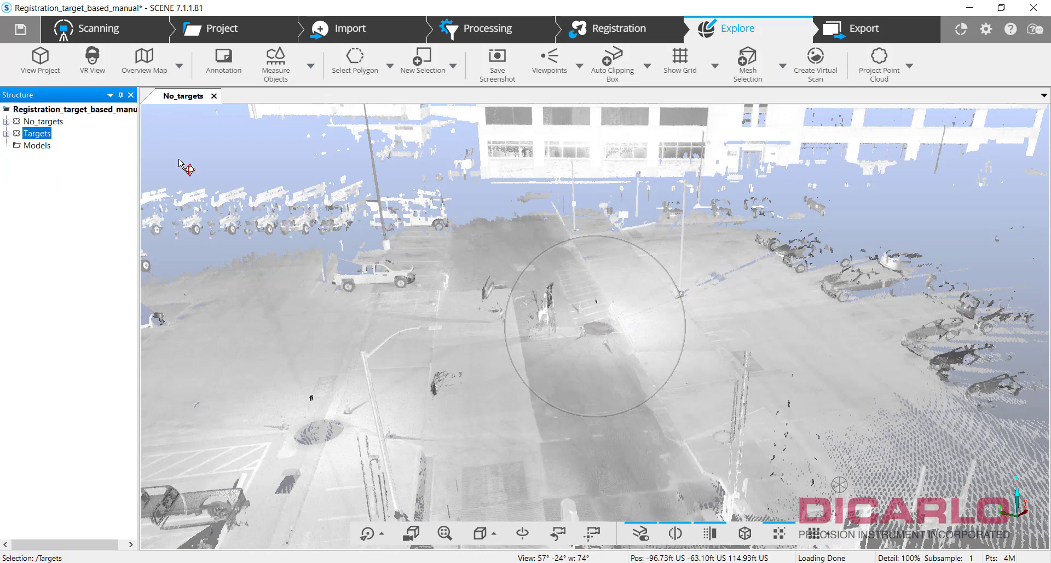
left_click(213, 96)
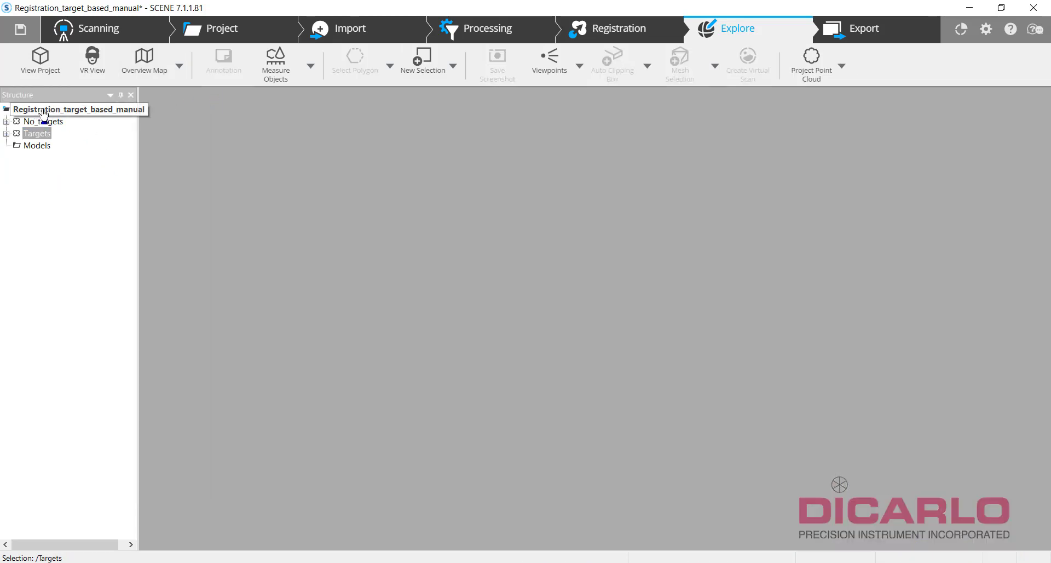
Step: Create a new cluster named Combined in the project root
right_click(43, 113)
mouse_move(102, 135)
left_click(323, 268)
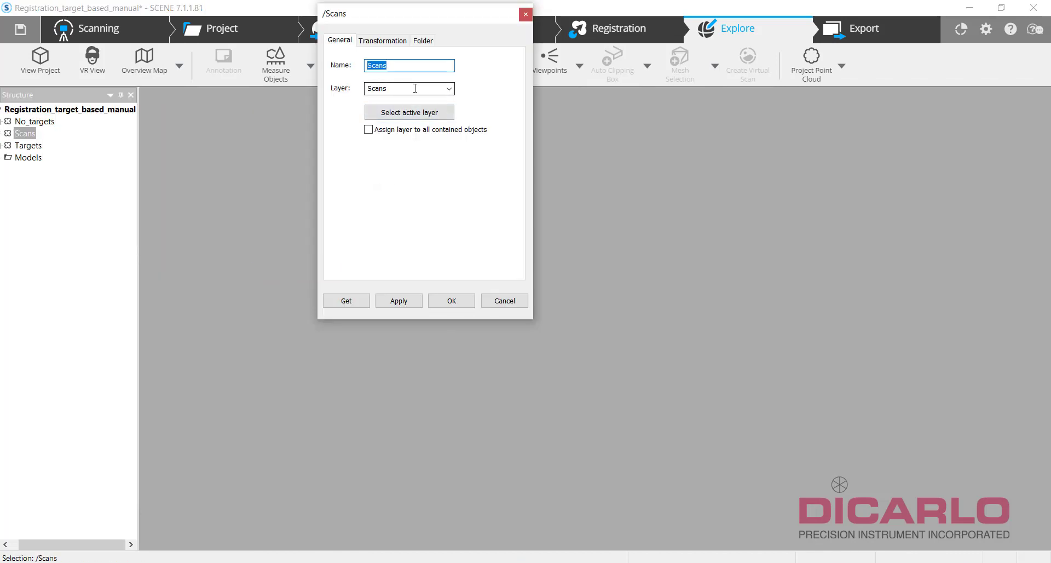
type("Combined")
key("Return")
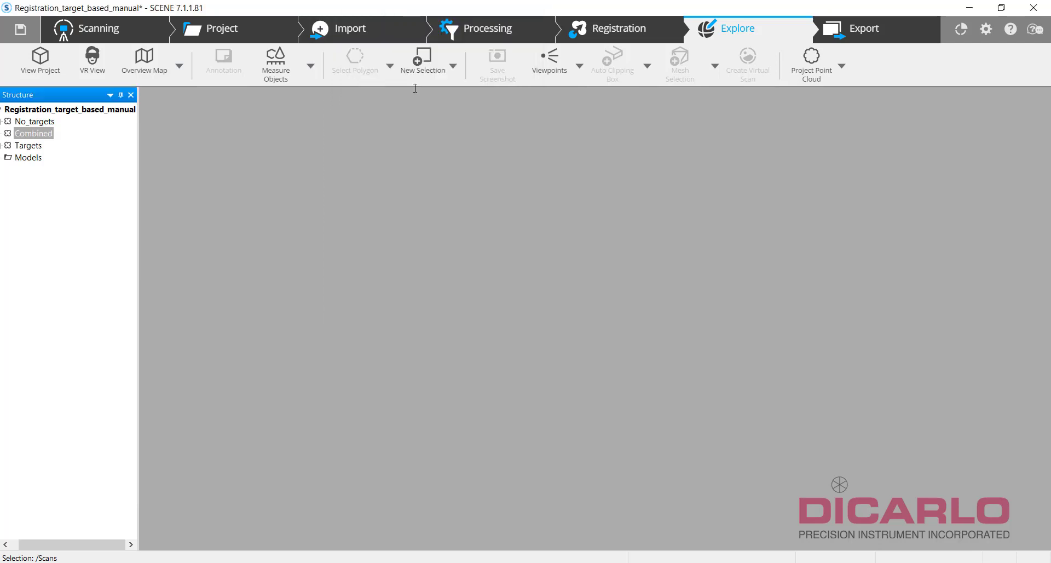
left_click_drag(66, 542, 58, 543)
Step: Move the No_targets and Targets clusters into the Combined cluster
left_click(42, 133)
left_click(38, 122)
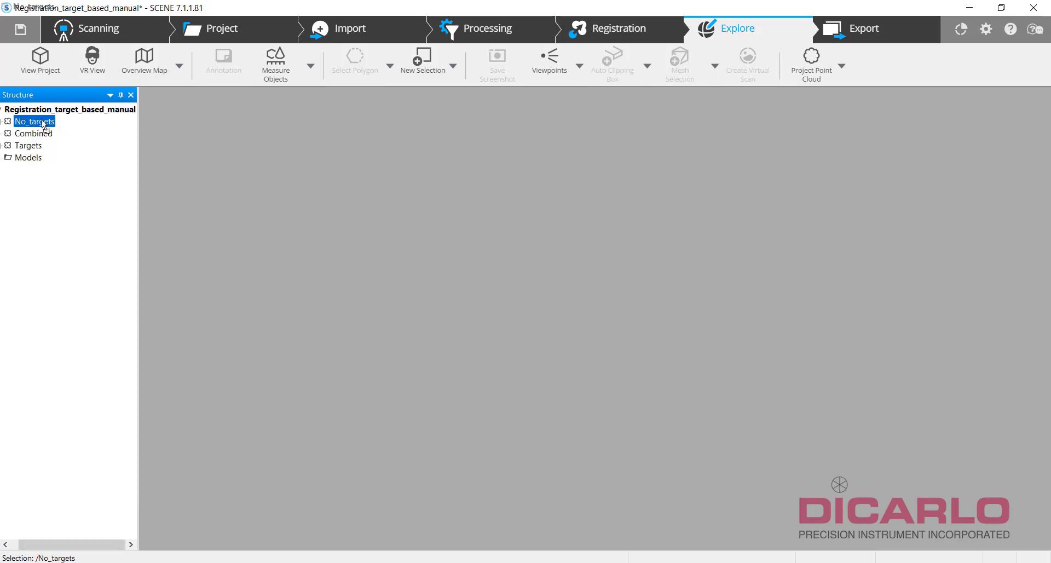
key("Delete")
left_click(25, 137)
key("Delete")
left_click_drag(58, 549, 51, 549)
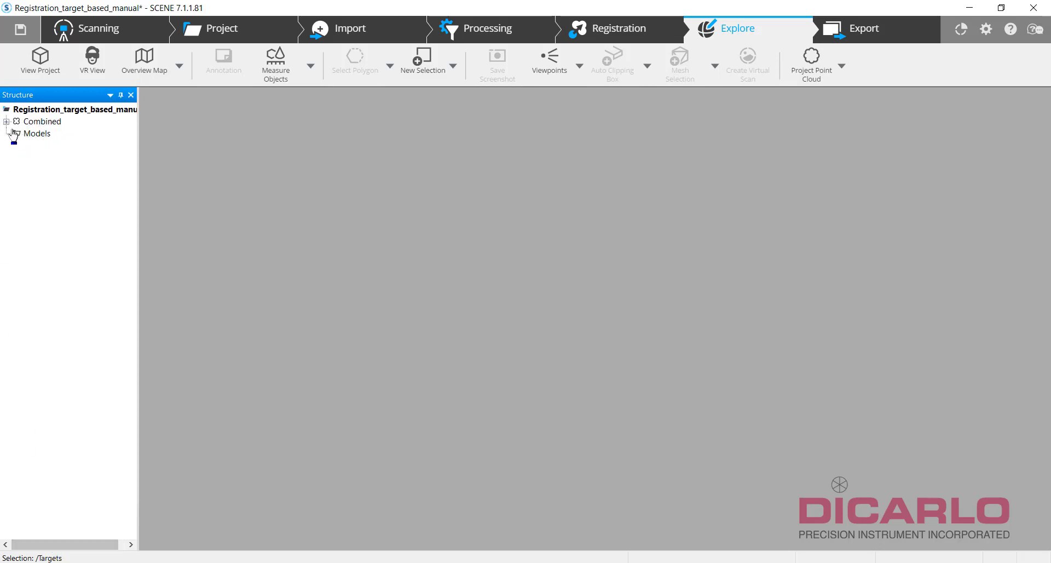
Step: Expand Combined and browse the scans inside No_targets and Targets, then select Combined
double_click(28, 121)
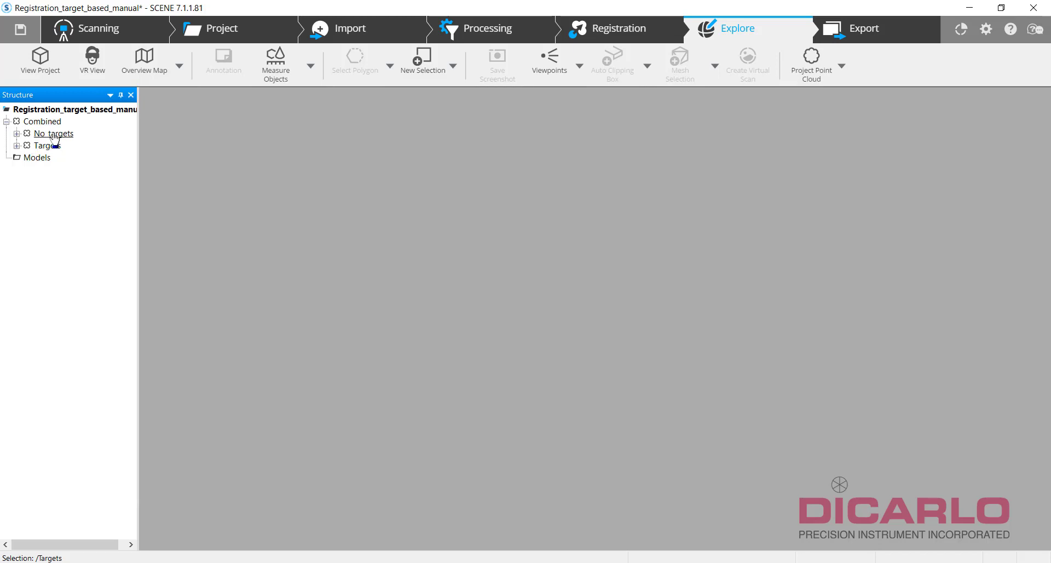
left_click(17, 133)
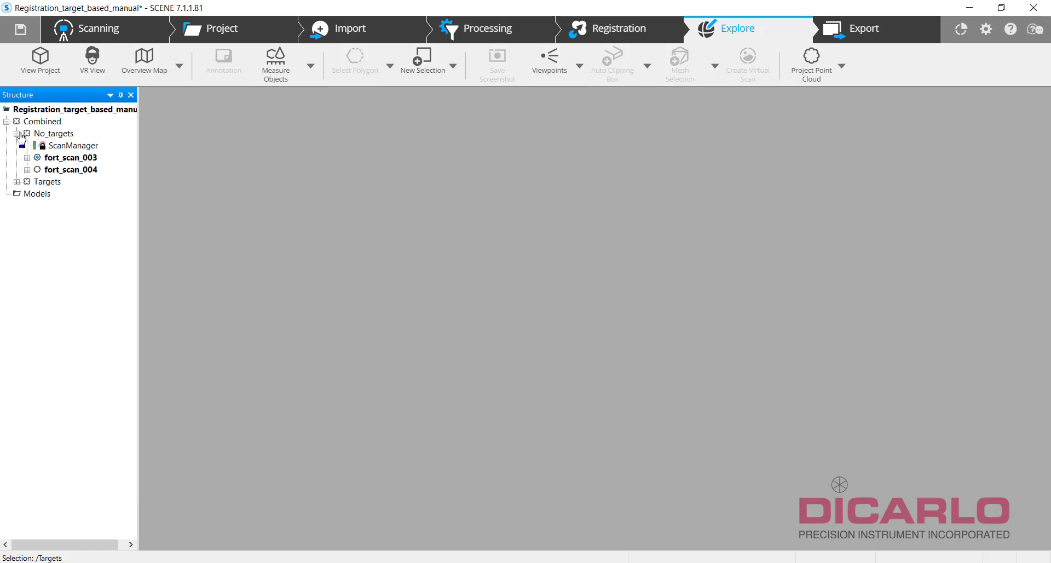
left_click(16, 182)
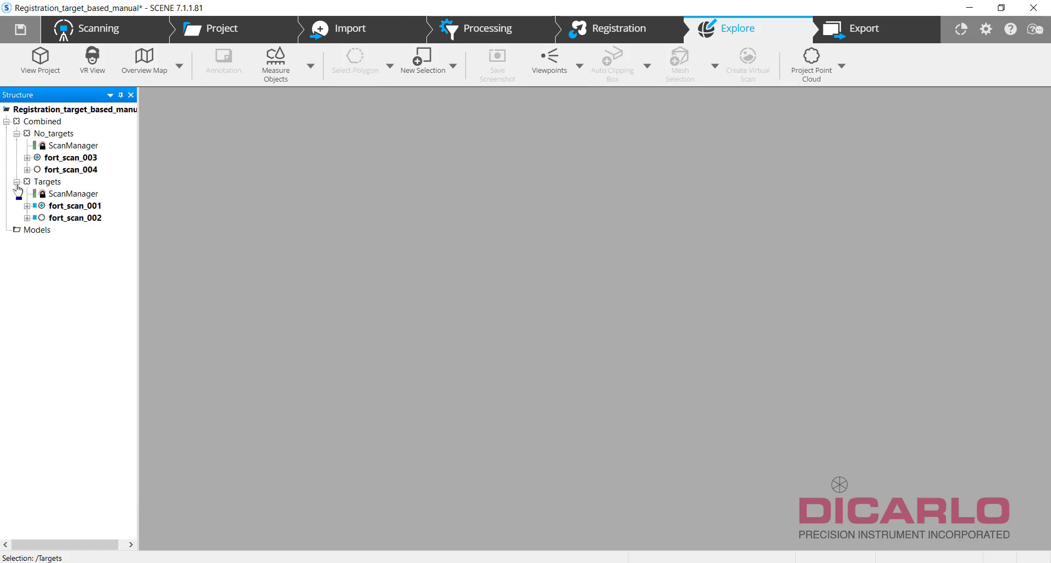
left_click(16, 182)
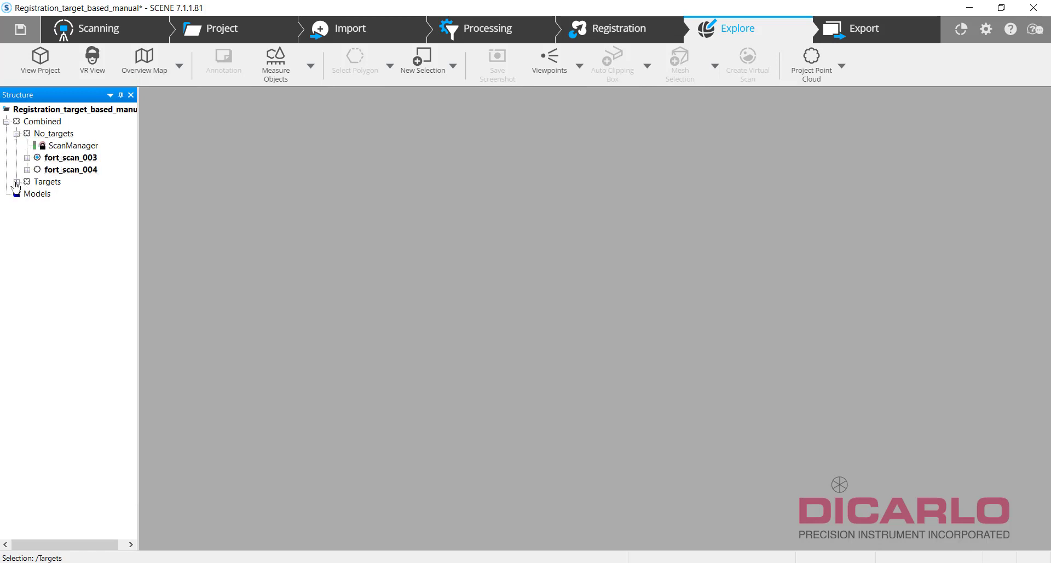
left_click(16, 133)
left_click(16, 133)
left_click(17, 182)
left_click(17, 181)
left_click(16, 133)
left_click(39, 122)
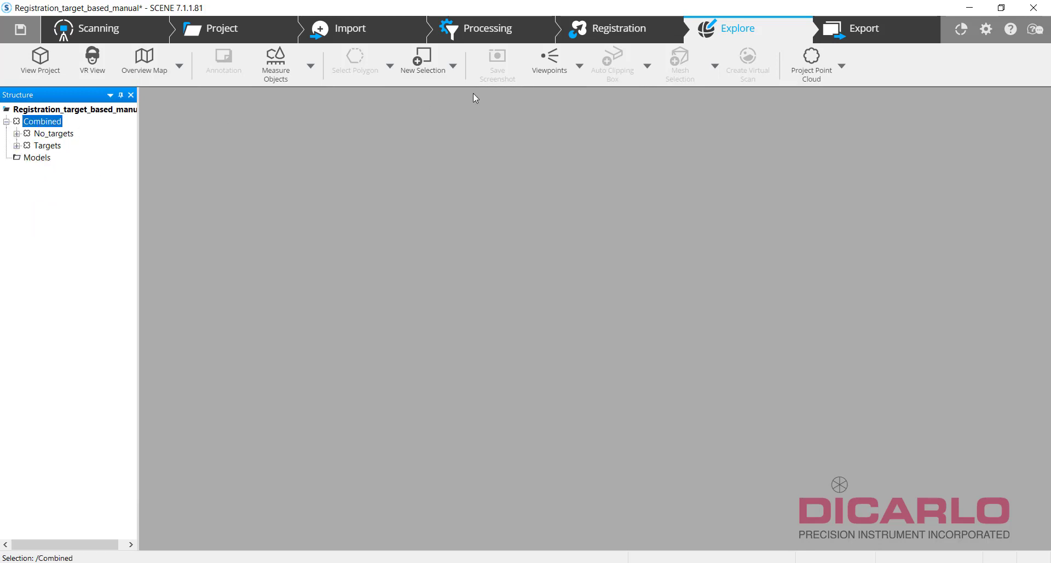
Step: Run automatic registration of Combined using the Top View and Cloud to Cloud method
left_click(633, 44)
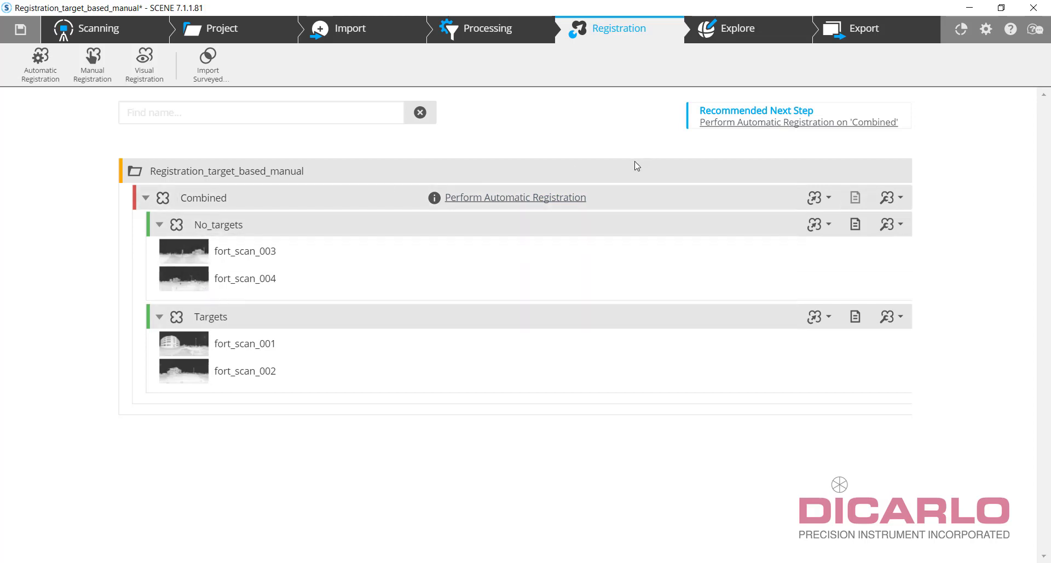
left_click(528, 203)
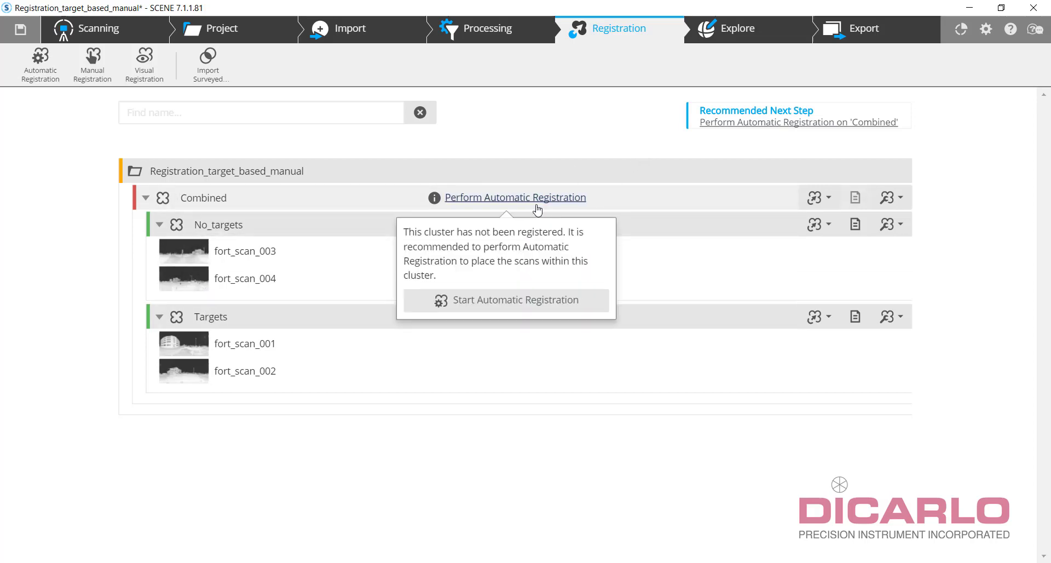
left_click(507, 303)
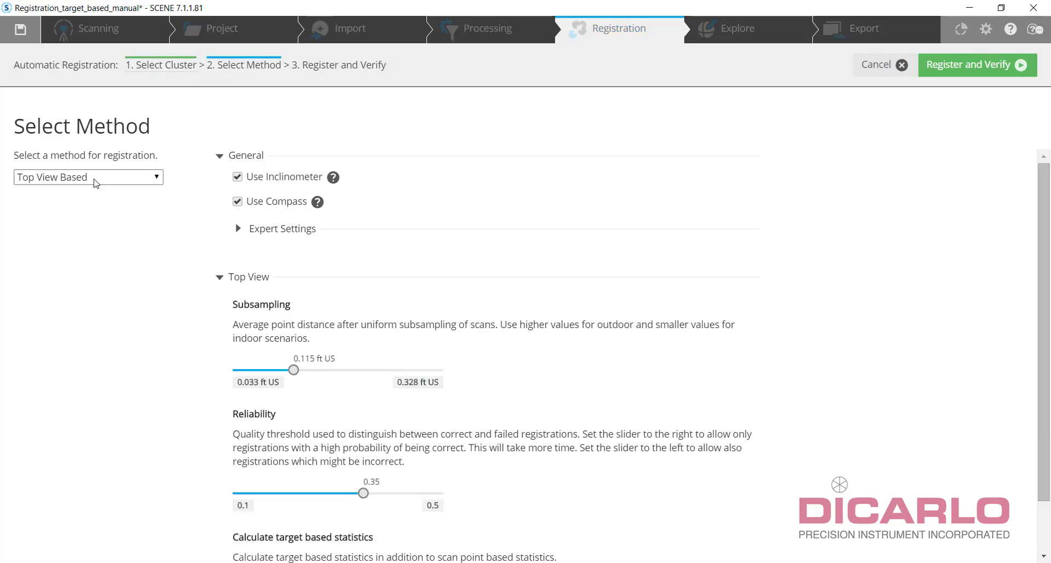
left_click(94, 180)
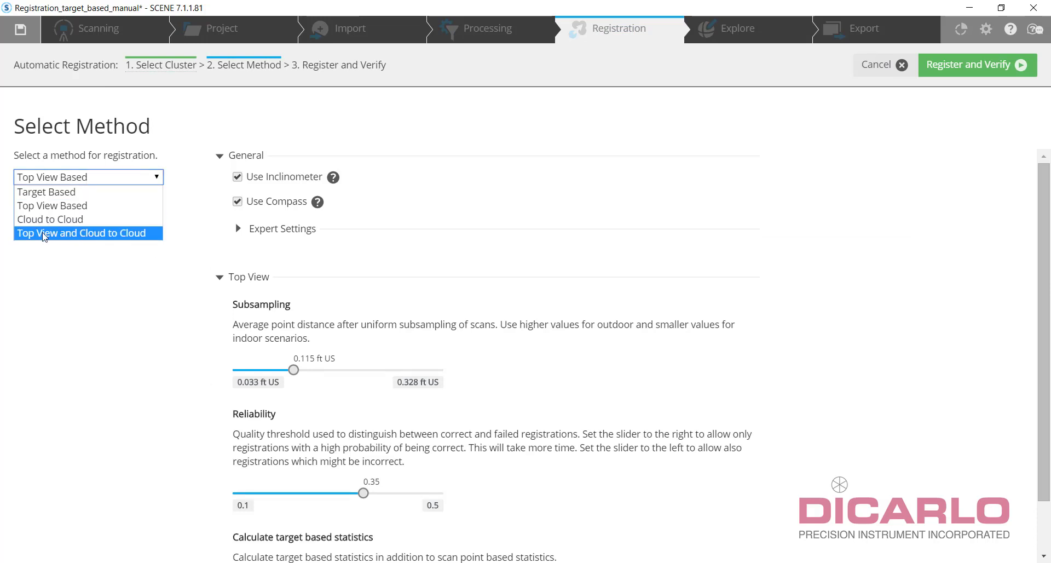
left_click(111, 236)
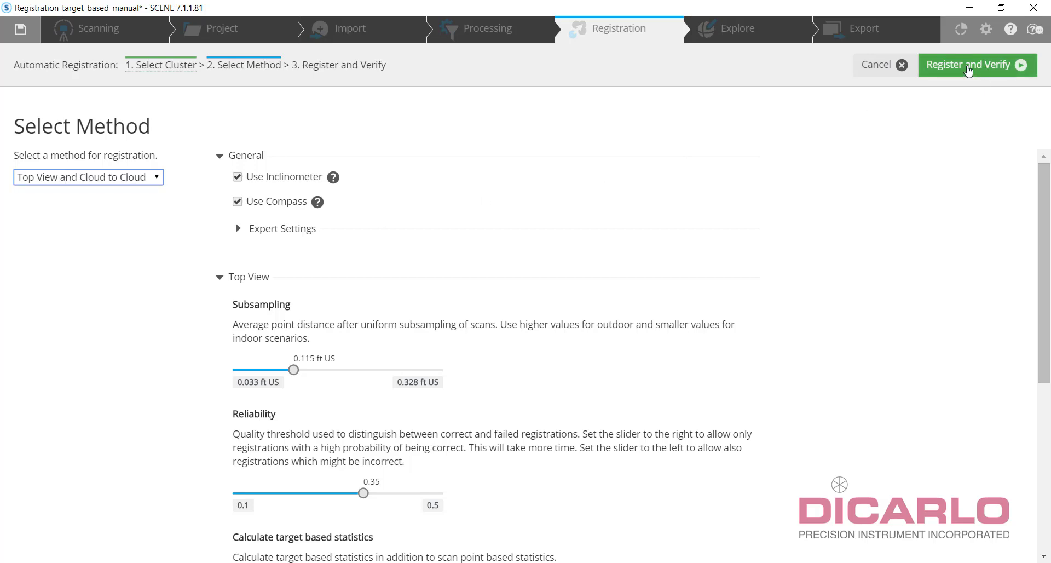
left_click(968, 65)
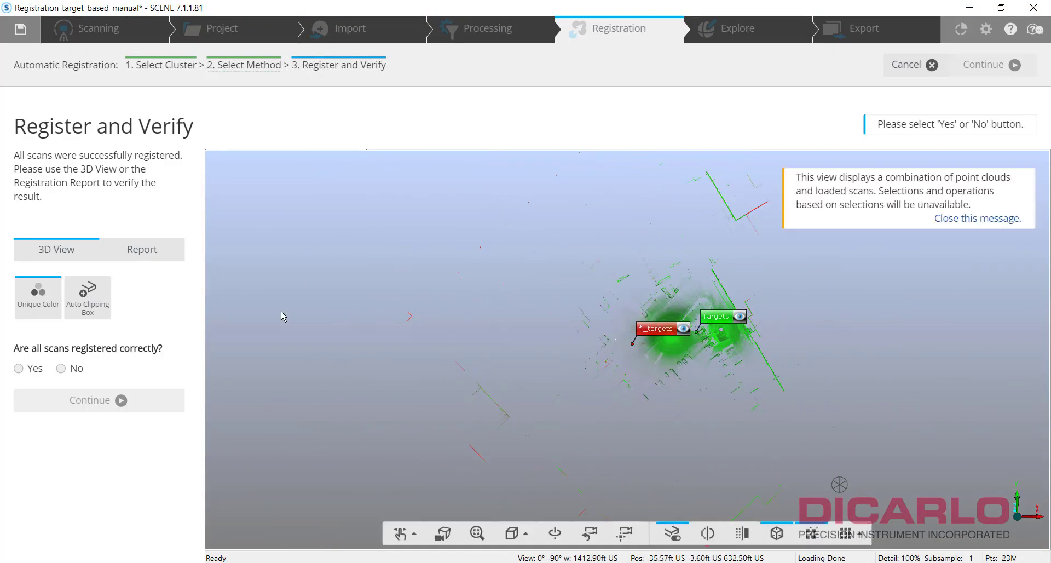
Step: Review the Combined report (5.3 mm max, 3.2 mm mean error) and accept the registration
left_click(142, 250)
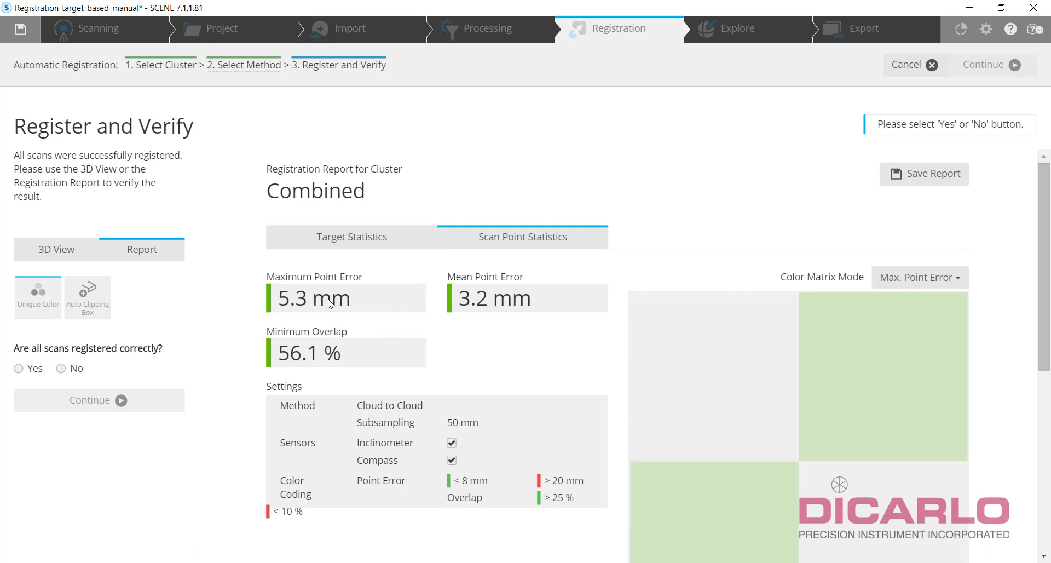
left_click(20, 368)
left_click(82, 400)
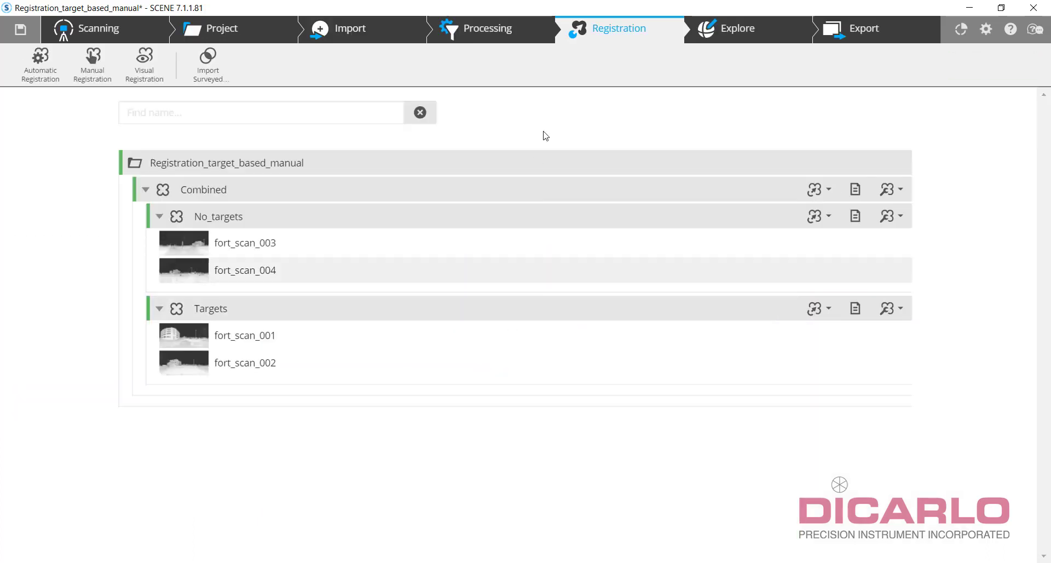
Step: Load the merged four-scan point cloud in 3D and orbit and zoom around the parking lot
left_click(738, 30)
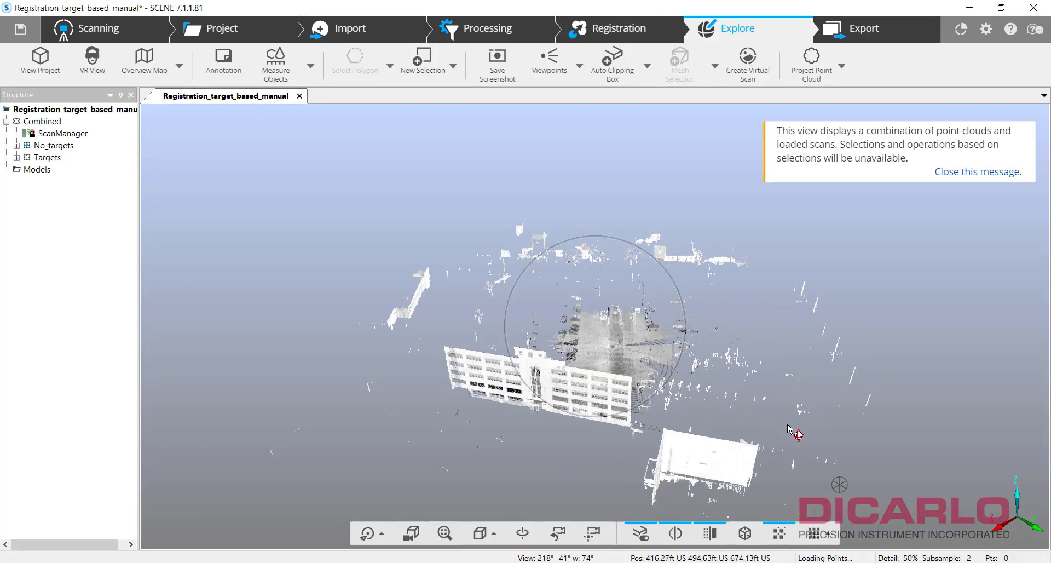
left_click_drag(788, 430, 492, 261)
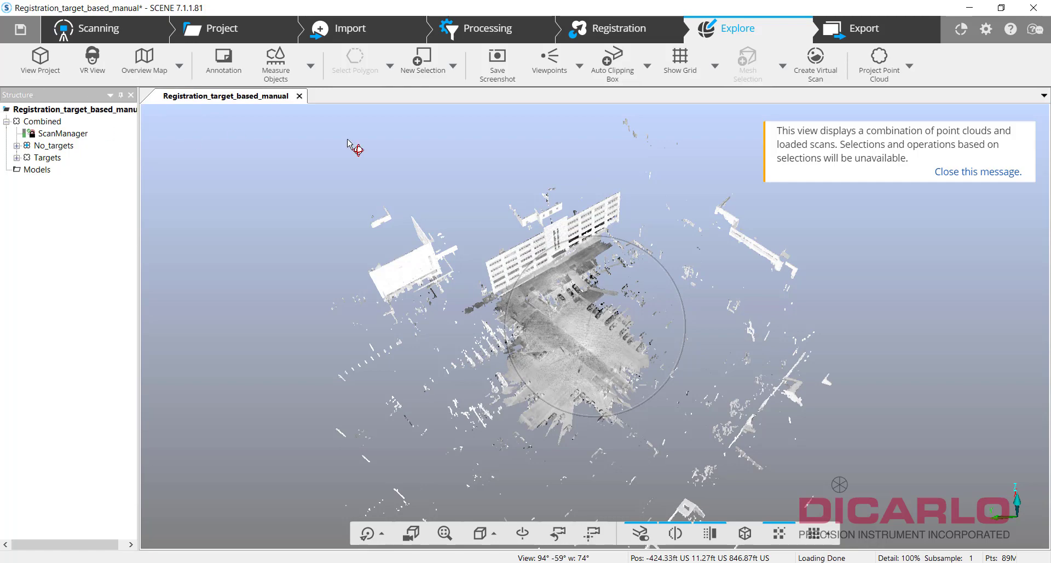
left_click_drag(758, 424, 652, 366)
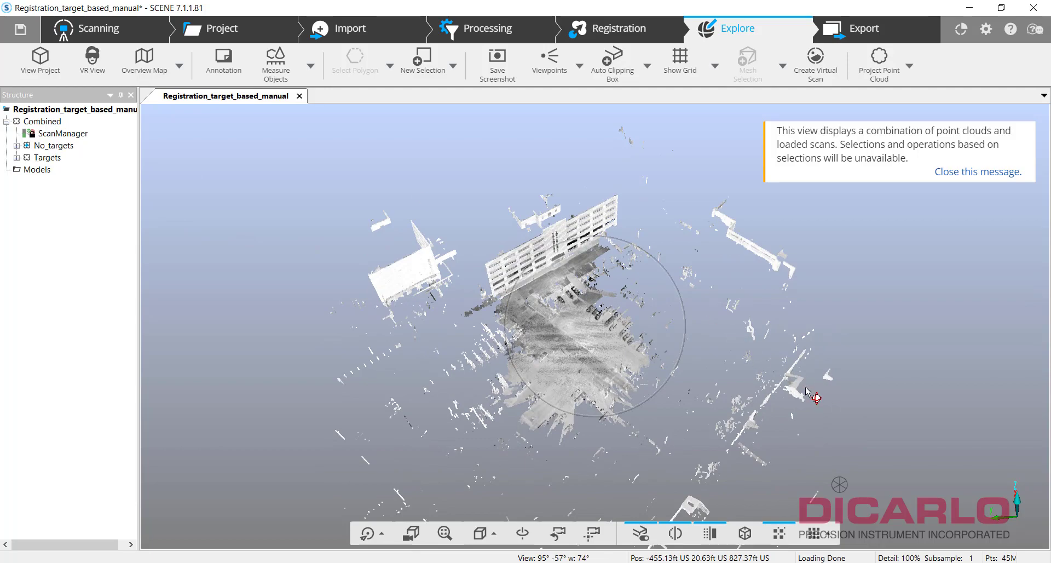
left_click_drag(827, 394, 783, 364)
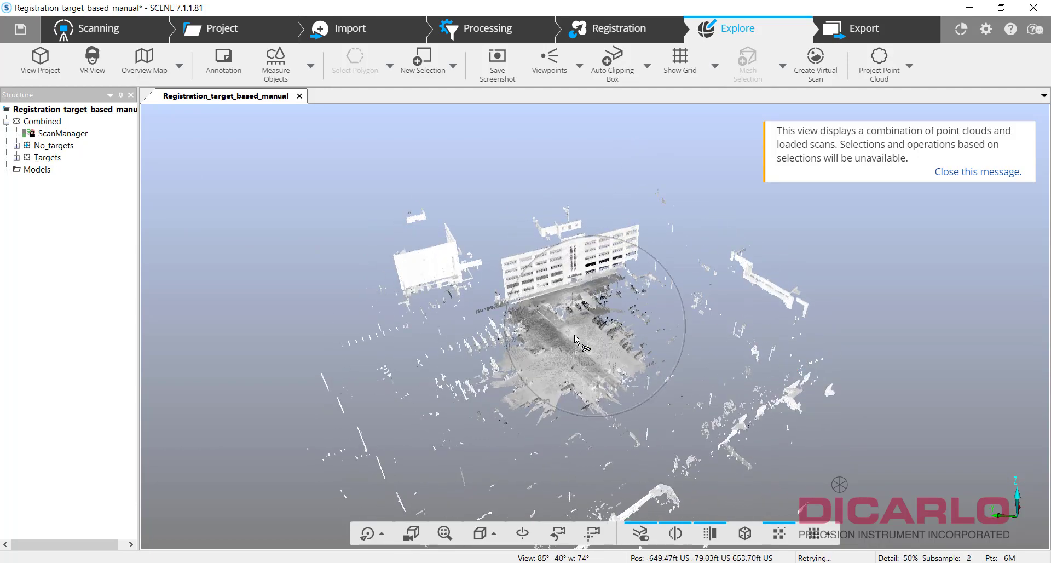
scroll(593, 324, "up", 5)
scroll(616, 359, "up", 6)
scroll(622, 358, "up", 8)
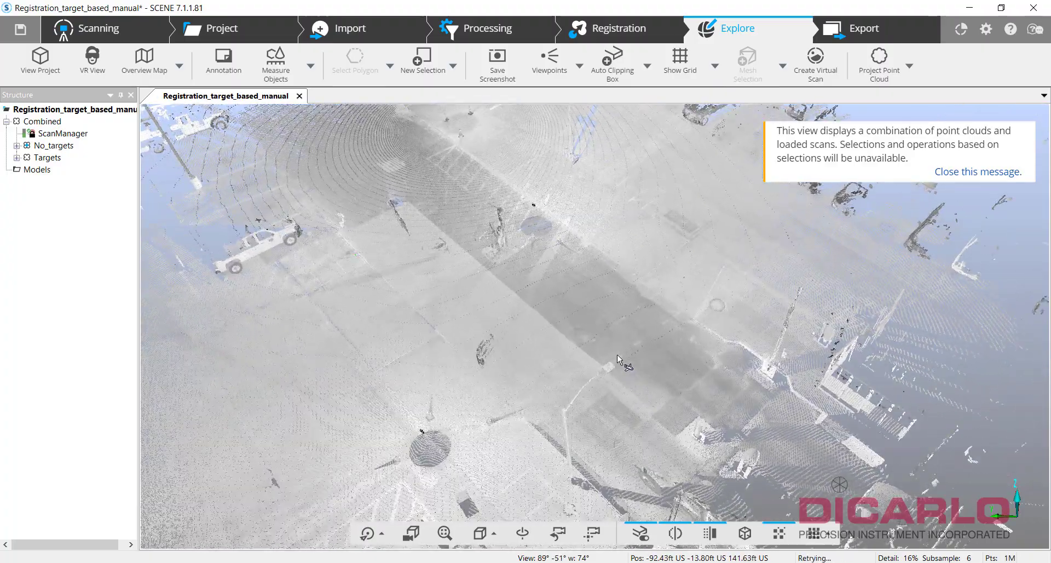
scroll(553, 277, "up", 8)
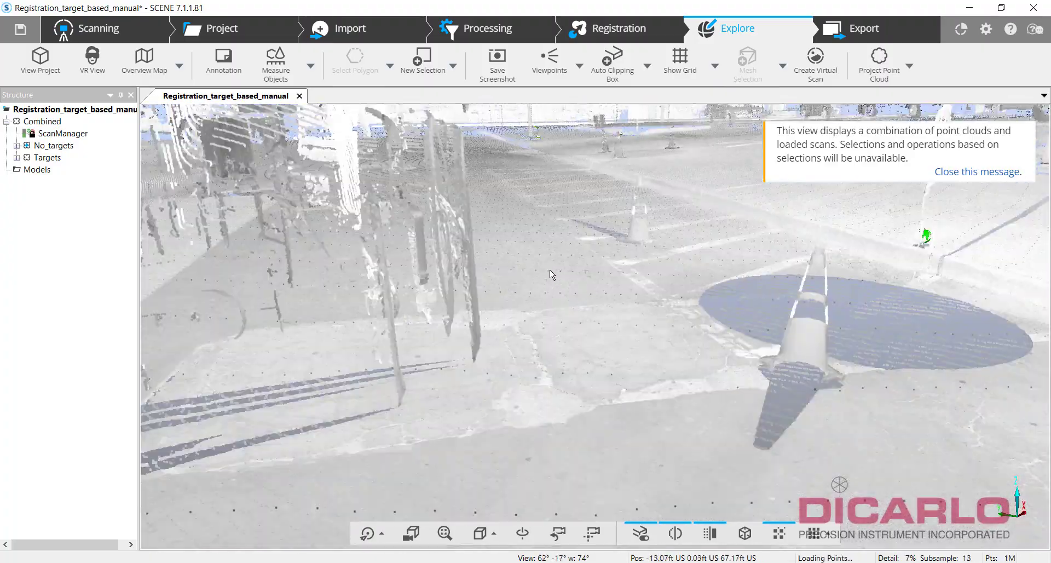
scroll(541, 249, "up", 6)
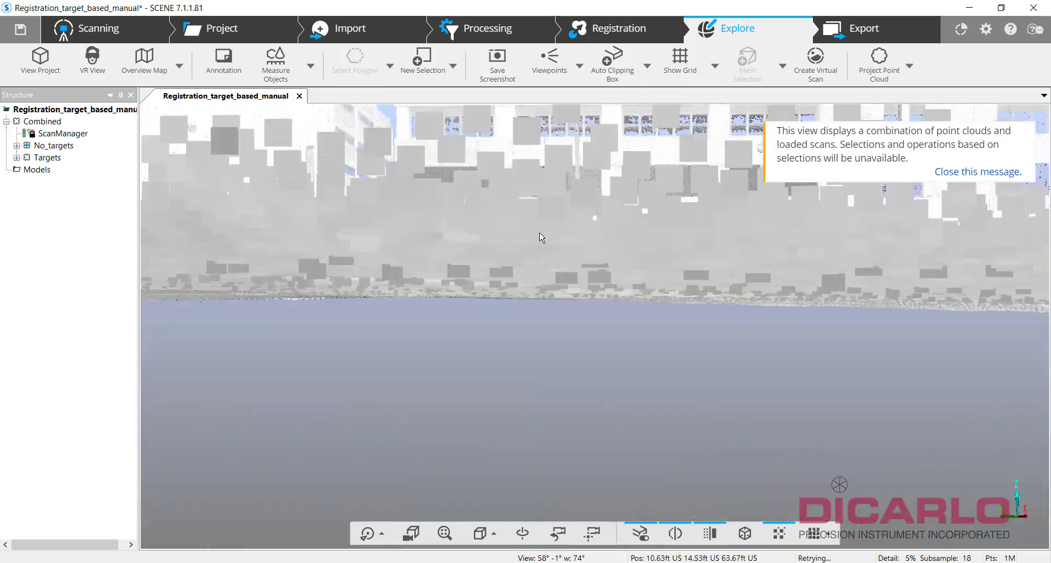
left_click_drag(541, 237, 634, 357)
scroll(634, 356, "down", 3)
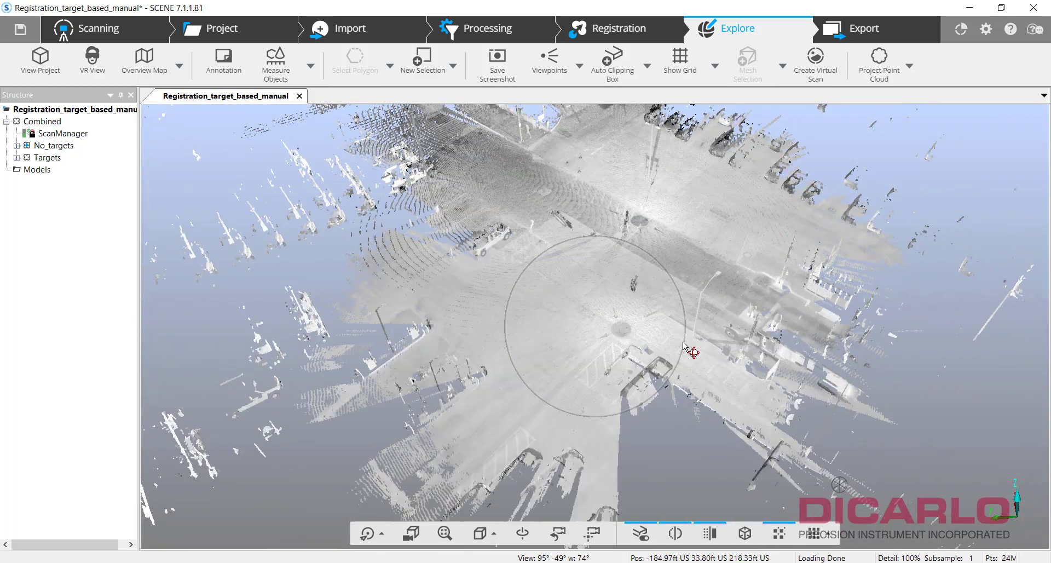
left_click_drag(765, 232, 755, 257)
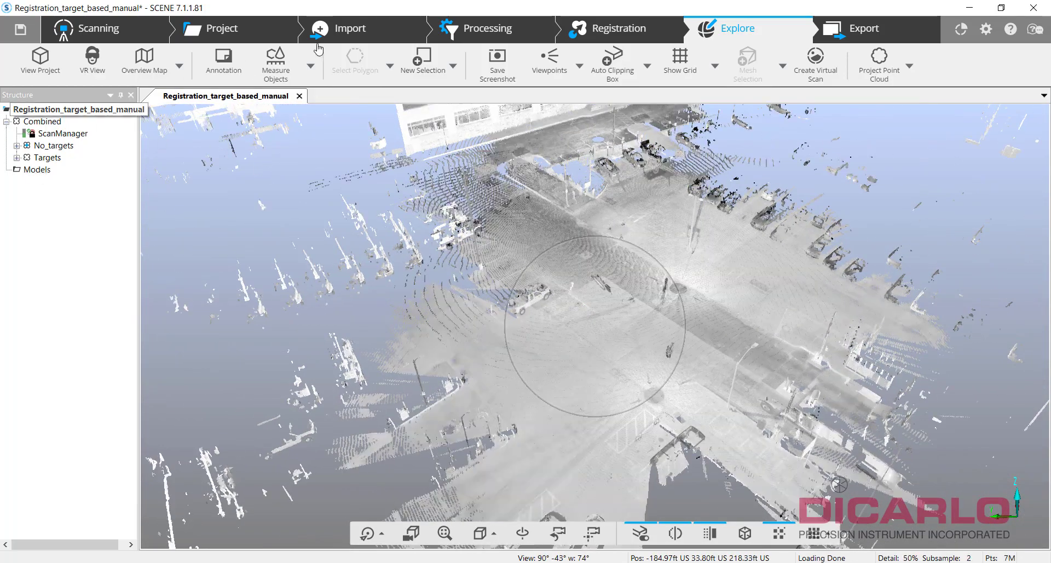
Step: Show the project overview reporting 4 processed scans and 3 clusters registered at 2.9 mm
left_click(339, 29)
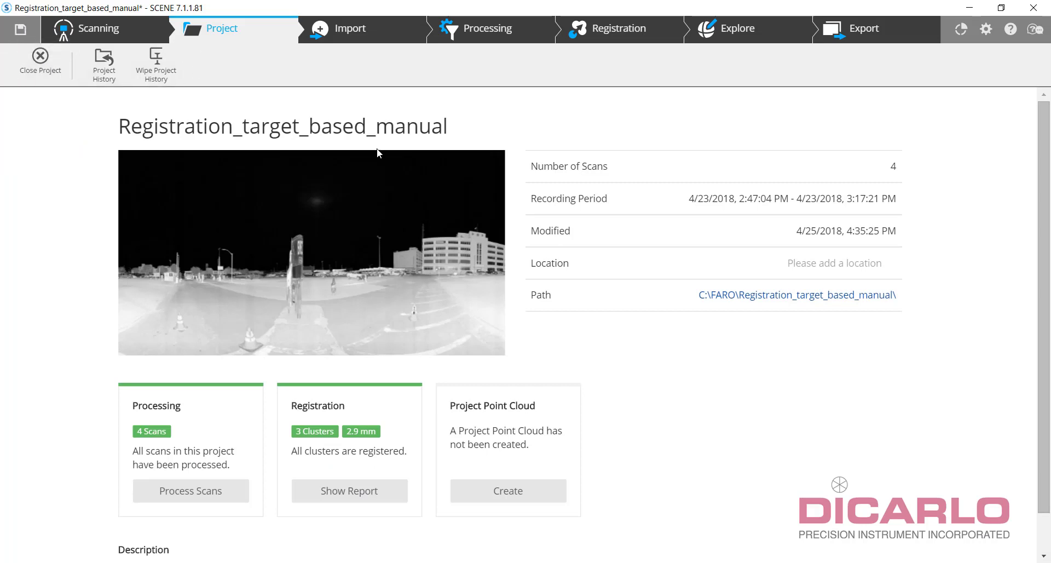
mouse_move(375, 155)
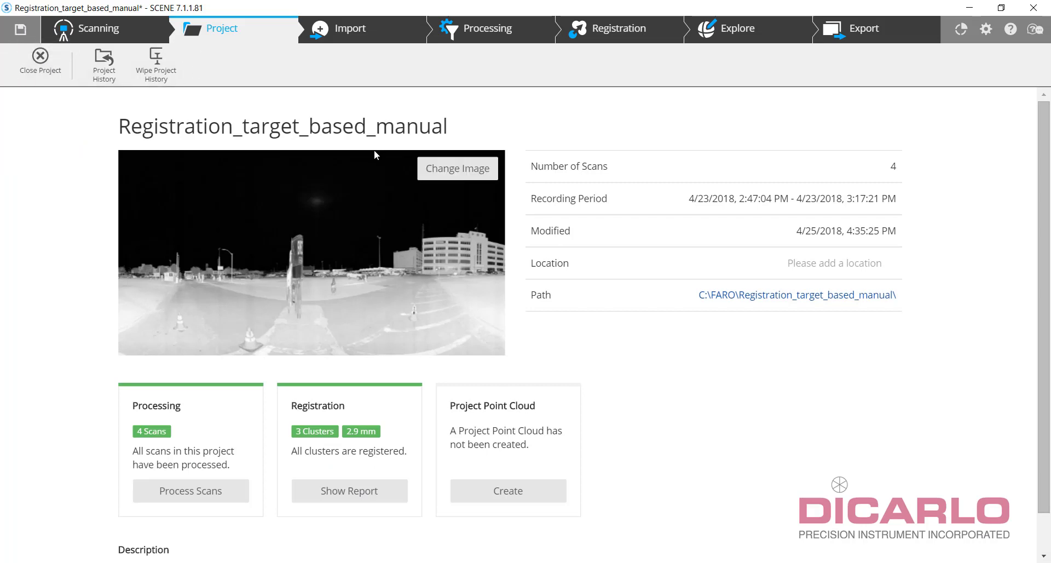